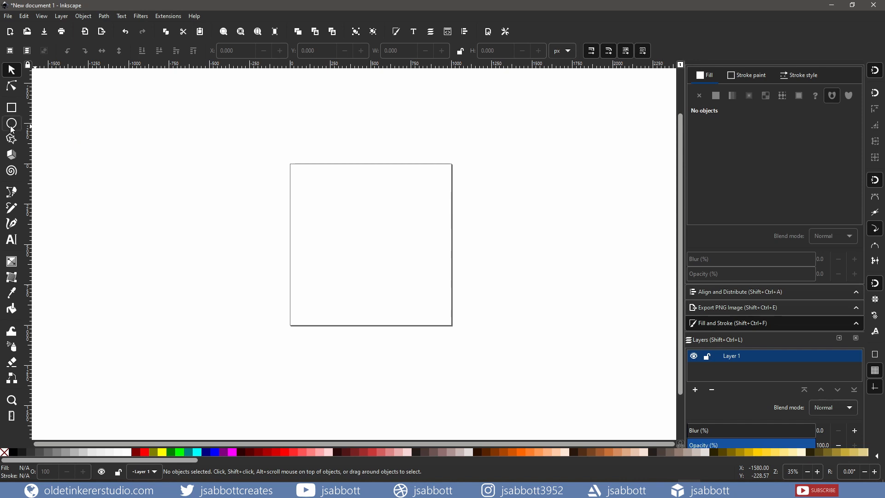
- Draw a circle across the page and set both its horizontal and vertical radii to 500 px
{"action": "left_click", "coordinate": [12, 125]}
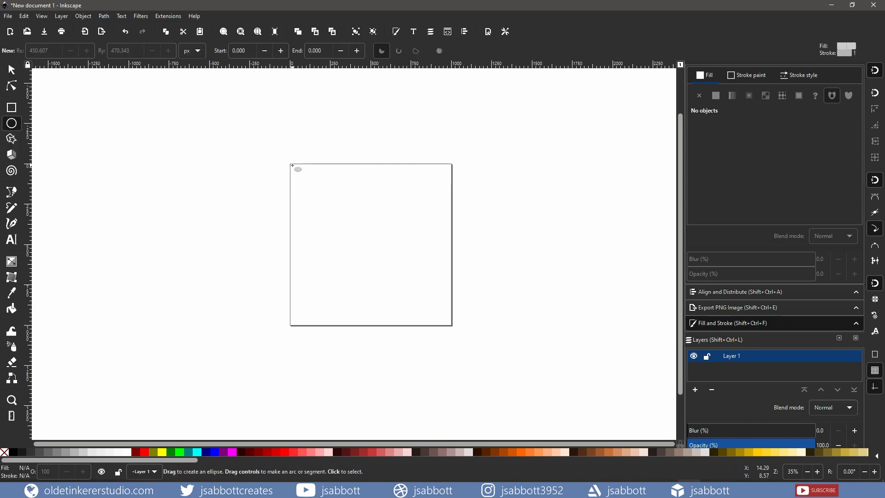
{"action": "left_click_drag", "start_coordinate": [291, 165], "coordinate": [452, 319]}
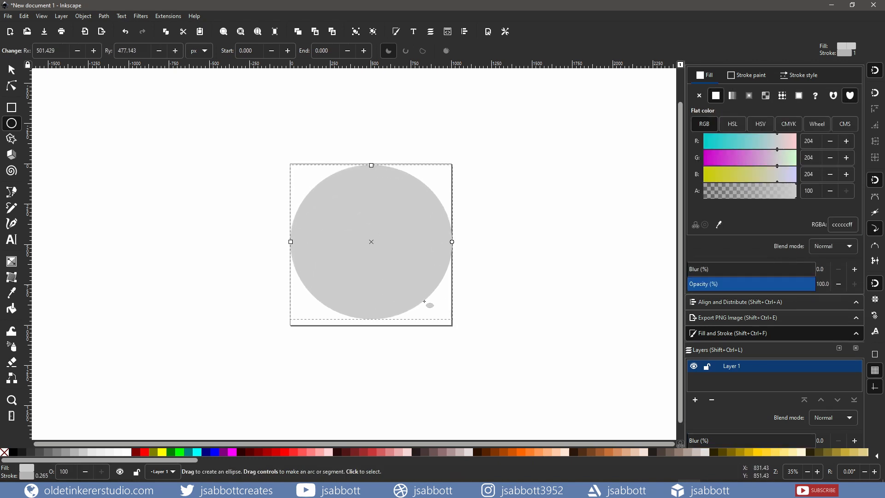
{"action": "left_click", "coordinate": [60, 51]}
{"action": "type", "text": "500"}
{"action": "key", "text": "Tab"}
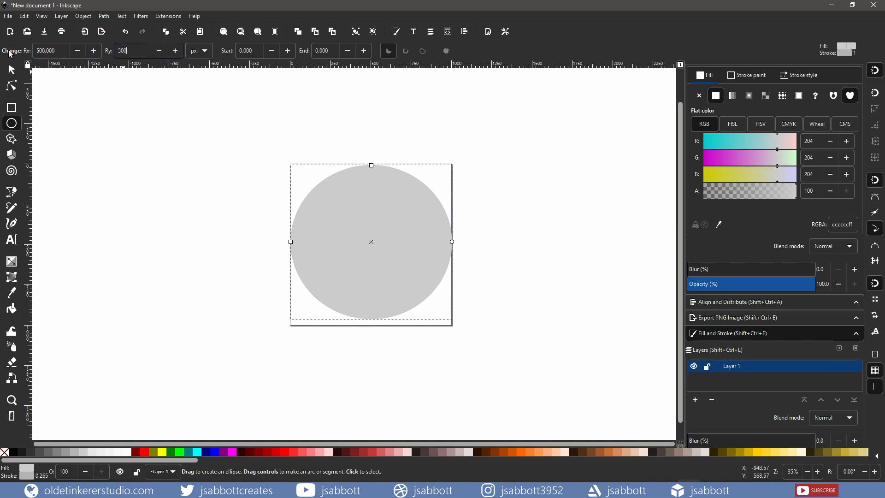
{"action": "type", "text": "500"}
{"action": "key", "text": "Tab"}
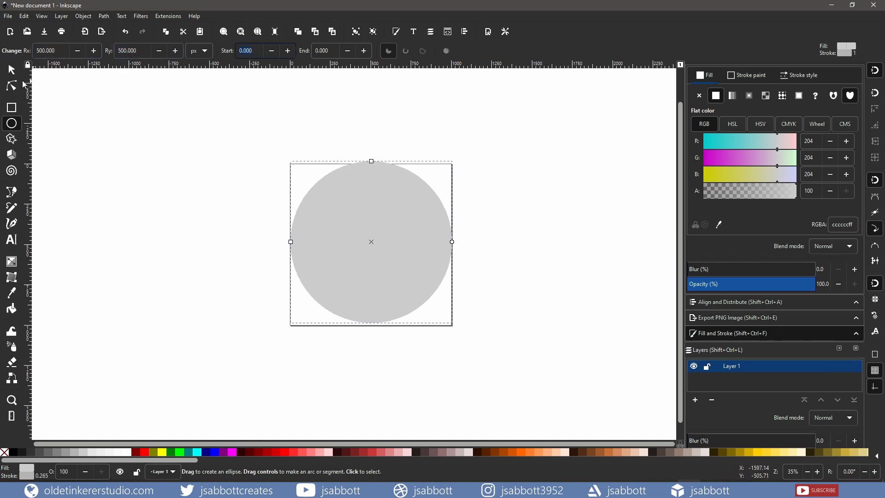
- Move the circle down to fit within the page and fill it with dark grey 666666
{"action": "left_click", "coordinate": [12, 70]}
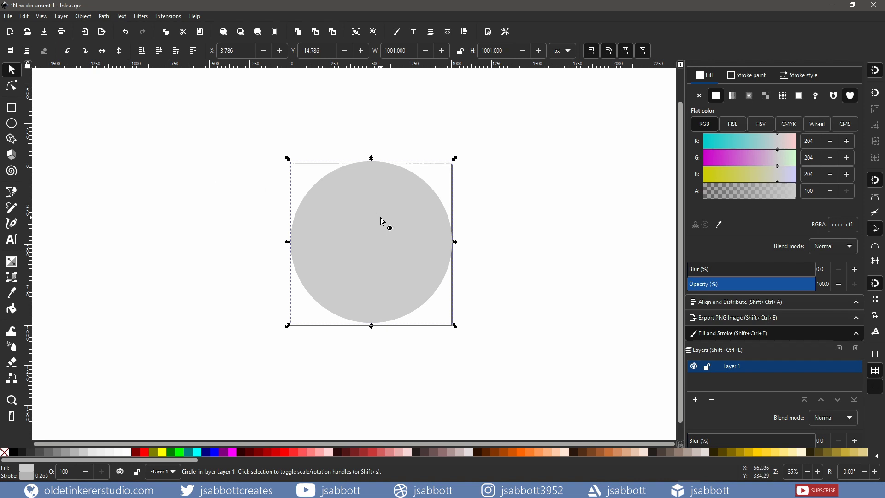
{"action": "left_click_drag", "start_coordinate": [380, 218], "coordinate": [381, 221]}
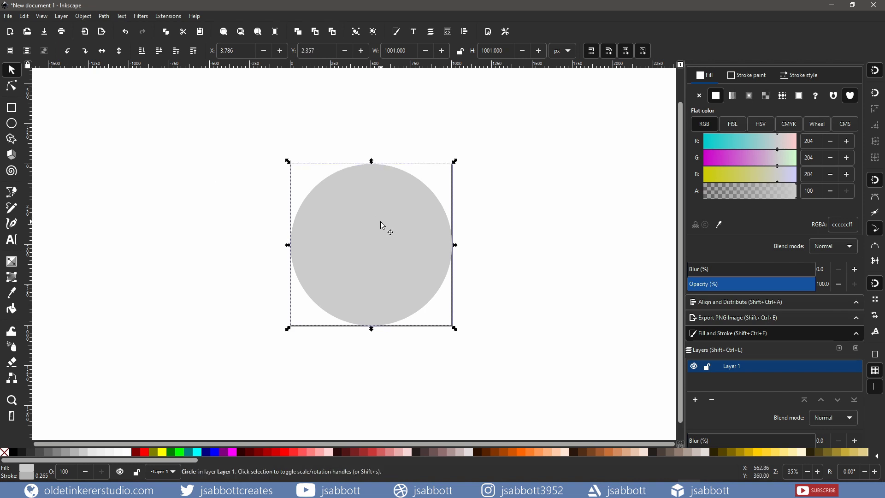
{"action": "left_click", "coordinate": [45, 451]}
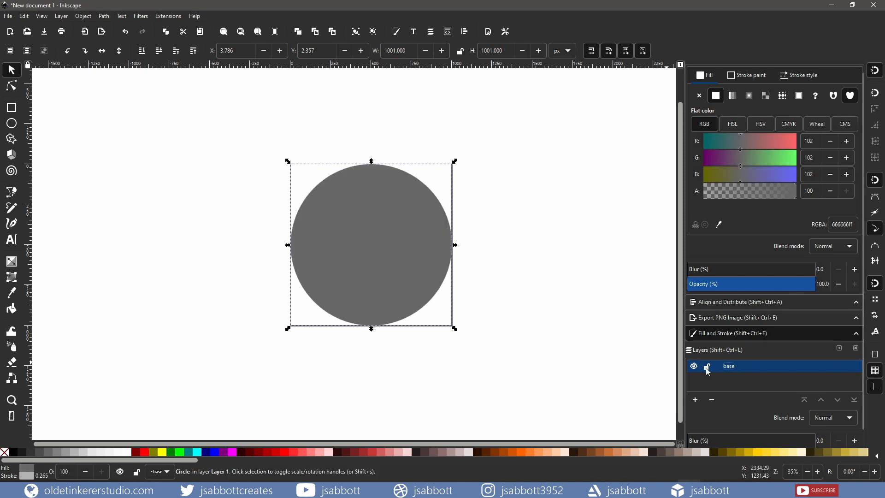
- Name the circle's layer base and lock it, and add a layer named points above it
{"action": "left_click", "coordinate": [706, 366]}
{"action": "left_click", "coordinate": [695, 390]}
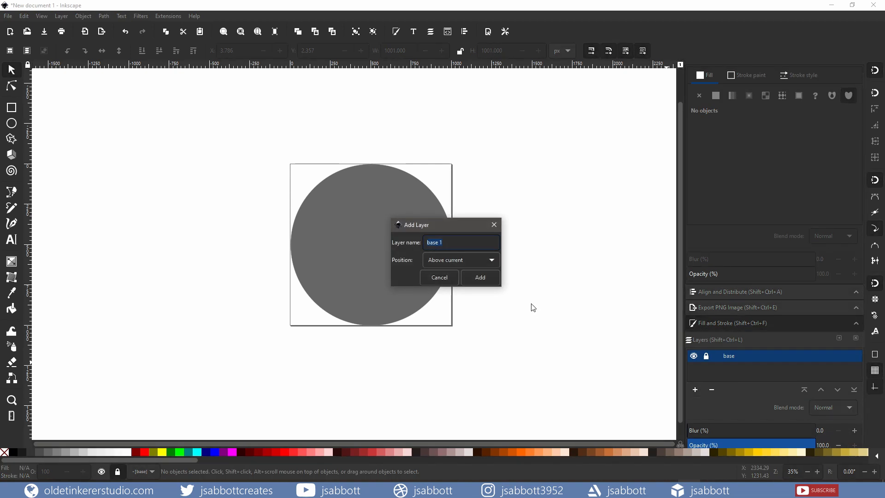
{"action": "type", "text": "points"}
{"action": "key", "text": "Return"}
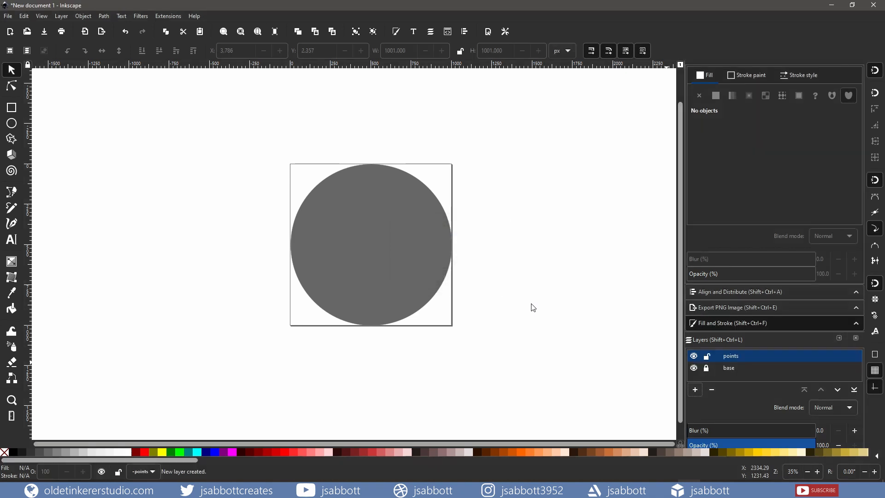
- Add the letter N in the upper part of the circle and centre it horizontally relative to the page
{"action": "left_click", "coordinate": [12, 239]}
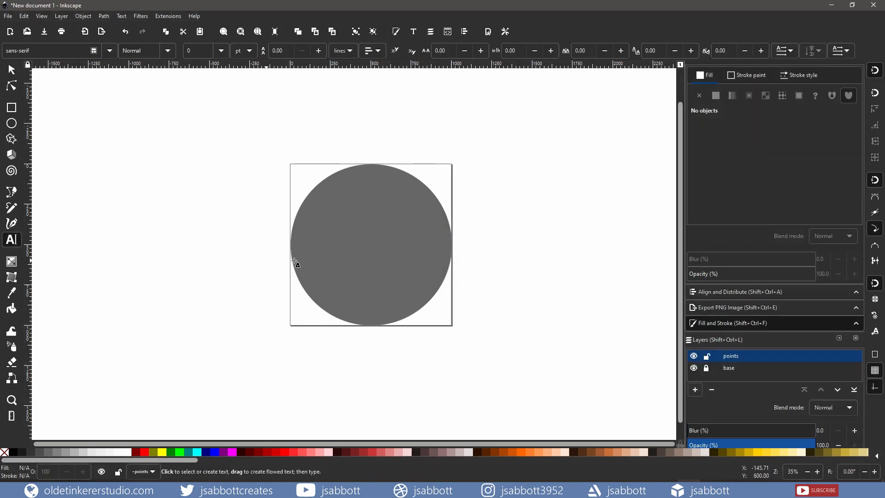
{"action": "left_click", "coordinate": [371, 196]}
{"action": "type", "text": "N"}
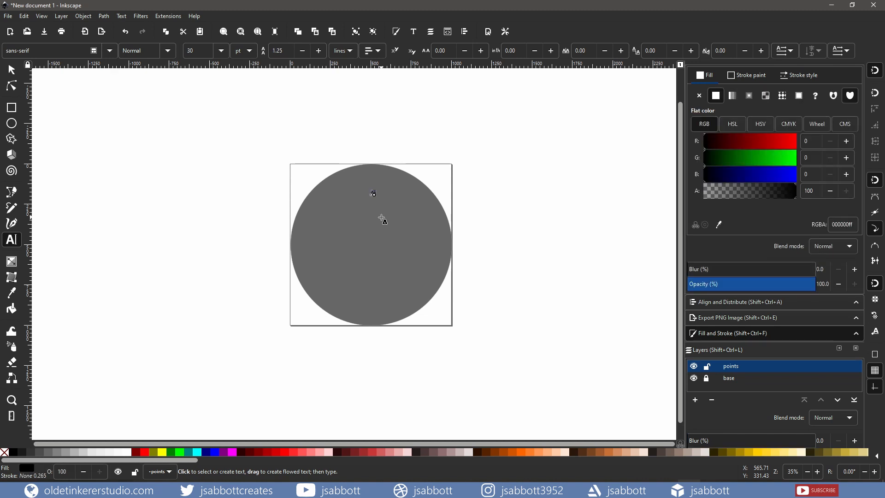
{"action": "left_click_drag", "start_coordinate": [377, 193], "coordinate": [363, 193]}
{"action": "left_click", "coordinate": [718, 303]}
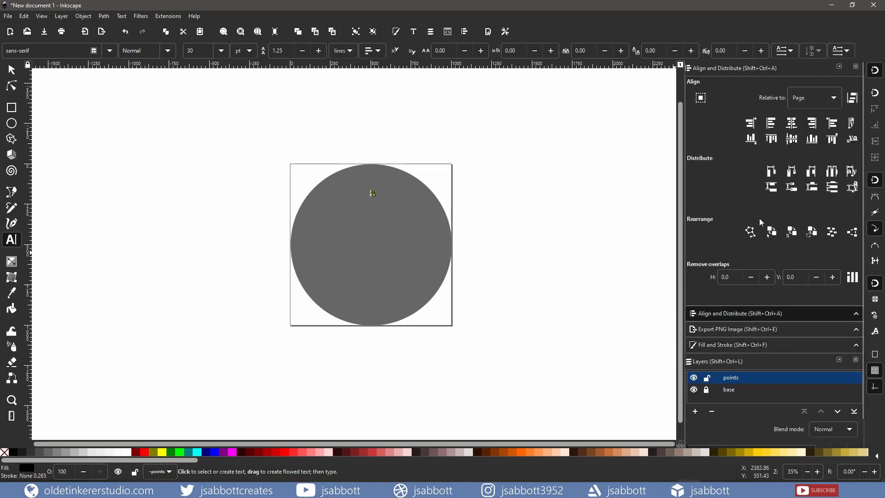
{"action": "left_click", "coordinate": [792, 123]}
- Restyle the N as large white sans-serif text about 140 px high
{"action": "left_click", "coordinate": [414, 32]}
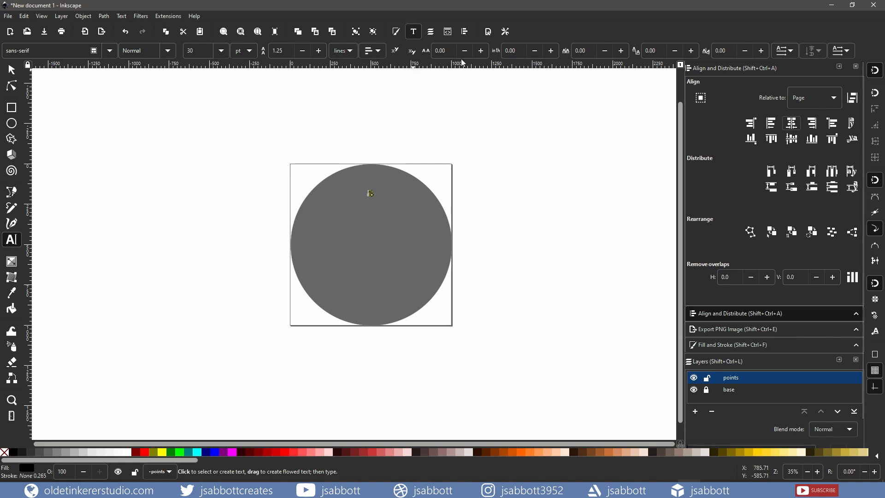
{"action": "type", "text": "N"}
{"action": "left_click", "coordinate": [12, 70]}
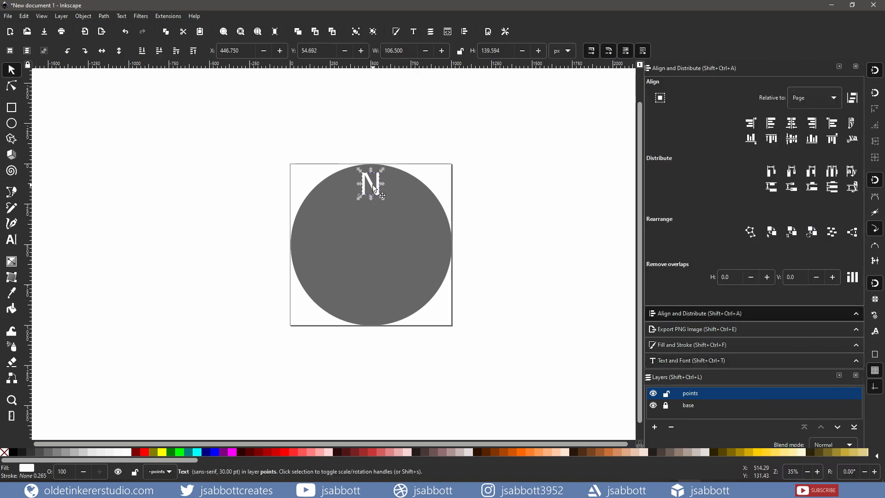
- Duplicate the N to the bottom of the circle and change the copy's letter to S
{"action": "left_click_drag", "start_coordinate": [373, 186], "coordinate": [302, 244]}
{"action": "key", "text": "ctrl+d"}
{"action": "double_click", "coordinate": [373, 311]}
{"action": "key", "text": "BackSpace"}
{"action": "type", "text": "S"}
{"action": "left_click", "coordinate": [12, 70]}
- Duplicate the letter to the right side of the circle and change the copy to E
{"action": "key", "text": "ctrl+d"}
{"action": "double_click", "coordinate": [429, 247]}
{"action": "key", "text": "BackSpace"}
{"action": "type", "text": "E"}
{"action": "key", "text": "F1"}
- Duplicate the letter to the left side of the circle, change it to W, and centre it vertically on the page
{"action": "key", "text": "ctrl+d"}
{"action": "double_click", "coordinate": [302, 243]}
{"action": "type", "text": "W"}
{"action": "key", "text": "F1"}
{"action": "left_click", "coordinate": [791, 138]}
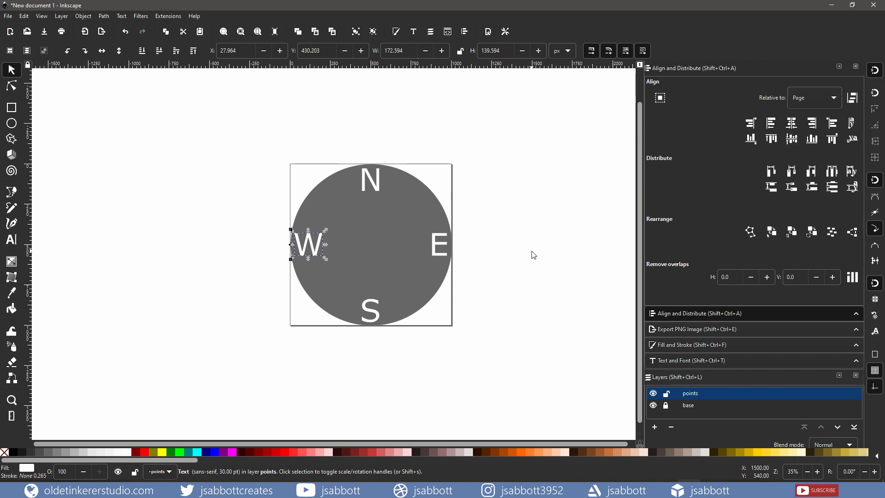
- Nudge the N, W, S and E letters slightly inward from the circle's edge
{"action": "left_click", "coordinate": [371, 180]}
{"action": "key", "text": "shift+Down"}
{"action": "left_click", "coordinate": [309, 246]}
{"action": "key", "text": "shift+Right"}
{"action": "left_click", "coordinate": [371, 310]}
{"action": "key", "text": "shift+Up"}
{"action": "left_click", "coordinate": [434, 242]}
{"action": "left_click", "coordinate": [529, 258]}
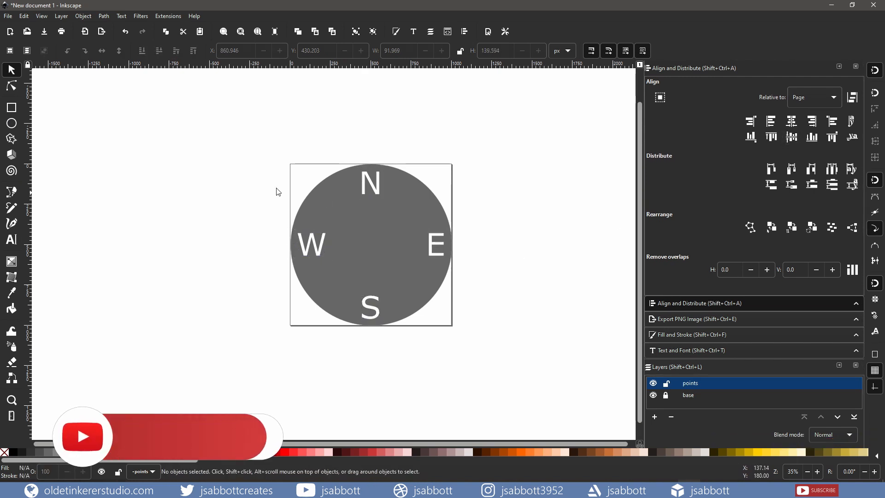
- Draw a white rectangle below the N and set it to 15 px wide and 100 px high
{"action": "left_click", "coordinate": [11, 108]}
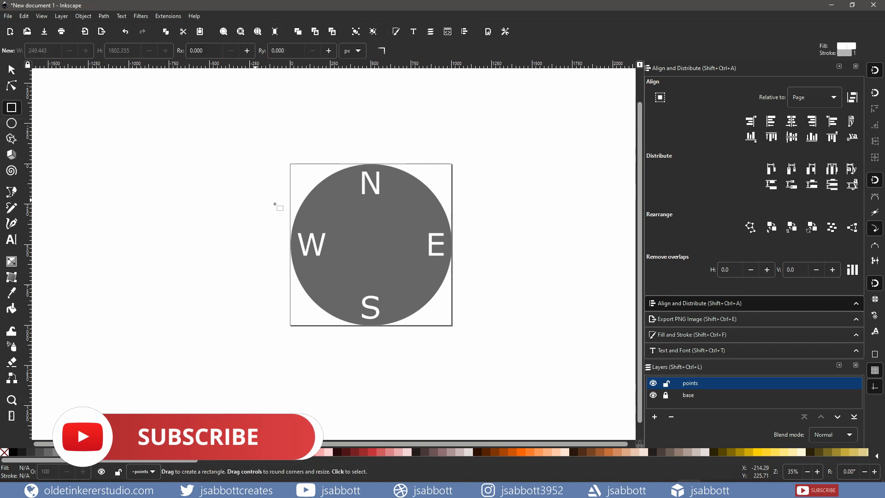
{"action": "left_click_drag", "start_coordinate": [368, 201], "coordinate": [378, 236]}
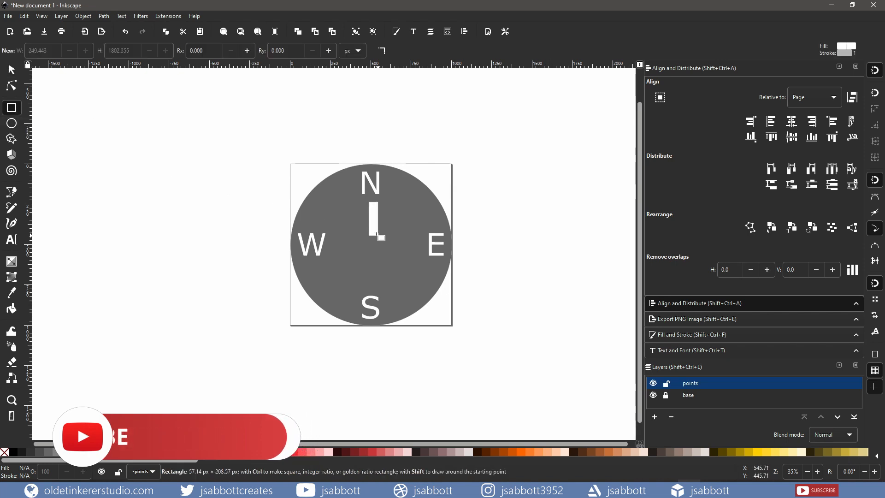
{"action": "left_click", "coordinate": [46, 50]}
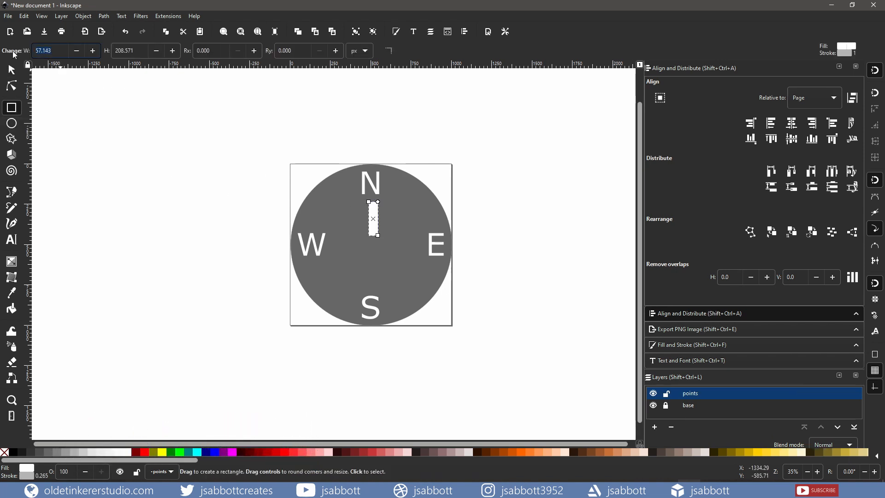
{"action": "type", "text": "15"}
{"action": "key", "text": "Tab"}
{"action": "type", "text": "100"}
{"action": "key", "text": "Return"}
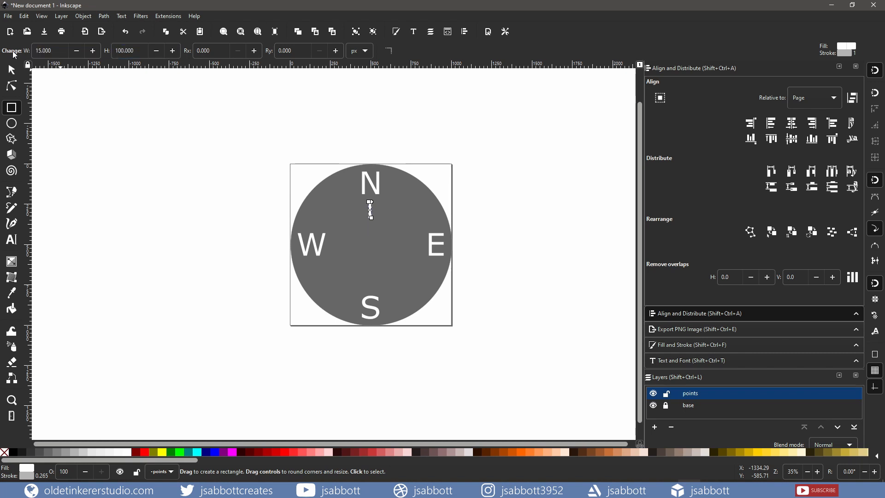
- Place a vertical and a horizontal guide crossing at the centre of the circle
{"action": "scroll", "coordinate": [505, 266], "scroll_direction": "up", "scroll_amount": 1, "text": "ctrl"}
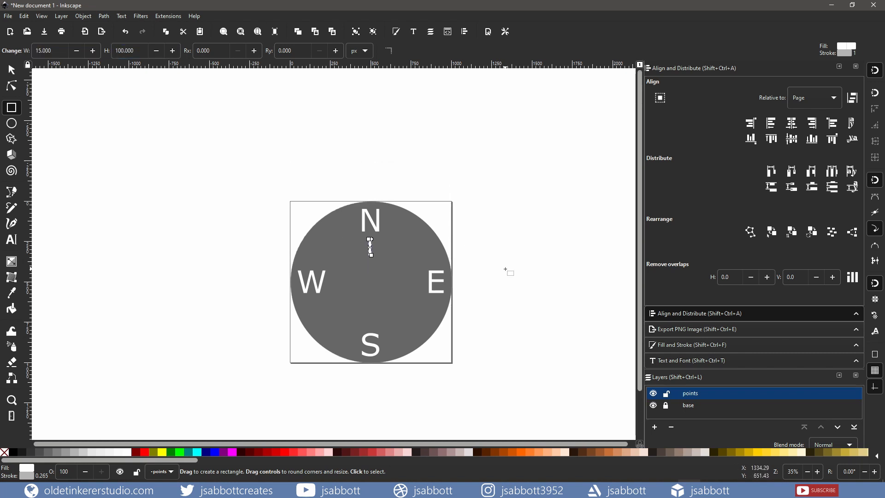
{"action": "left_click_drag", "start_coordinate": [30, 196], "coordinate": [315, 194]}
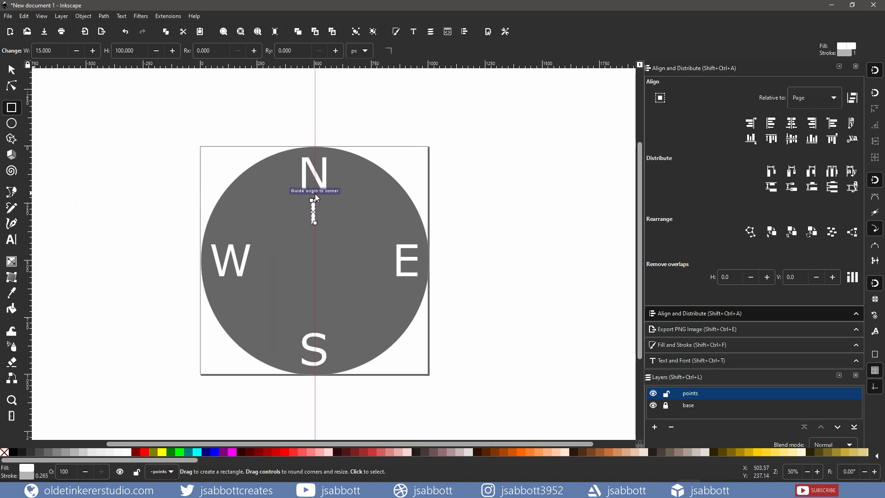
{"action": "left_click_drag", "start_coordinate": [314, 194], "coordinate": [315, 199]}
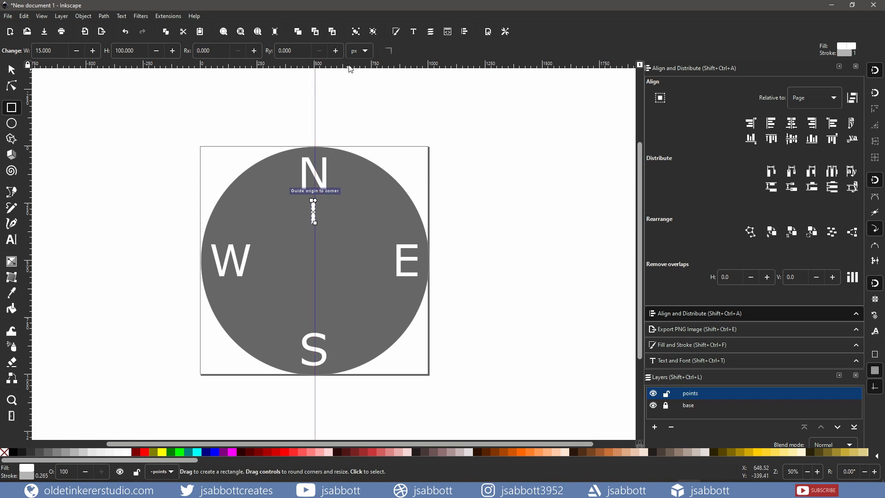
{"action": "left_click_drag", "start_coordinate": [350, 69], "coordinate": [354, 262]}
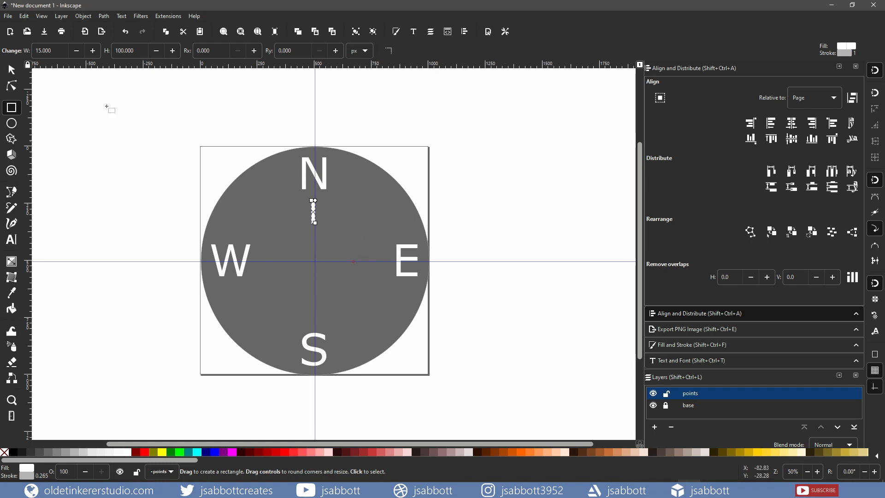
- Move the white rectangle's rotation centre to the intersection of the guides at the circle's centre
{"action": "left_click", "coordinate": [14, 71]}
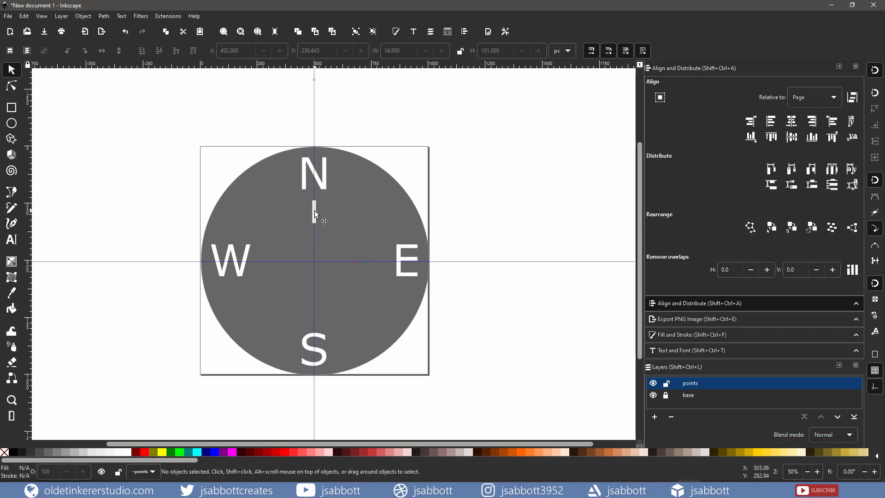
{"action": "left_click", "coordinate": [316, 213]}
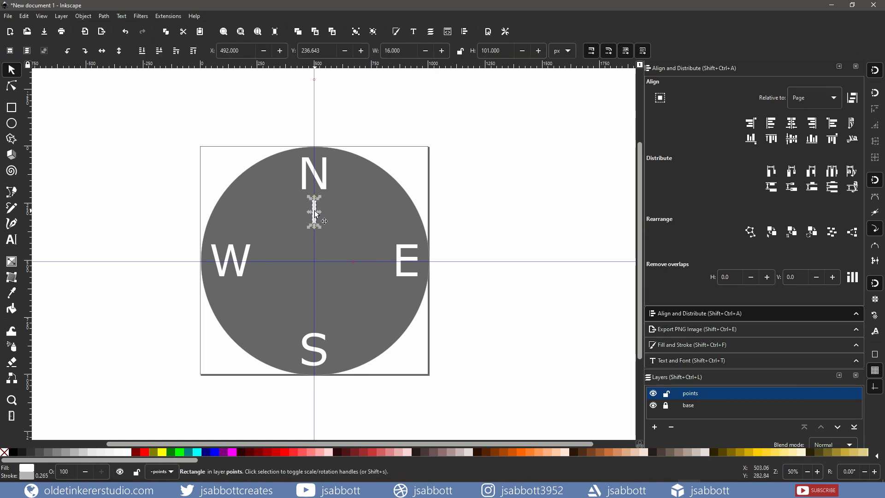
{"action": "left_click", "coordinate": [317, 214]}
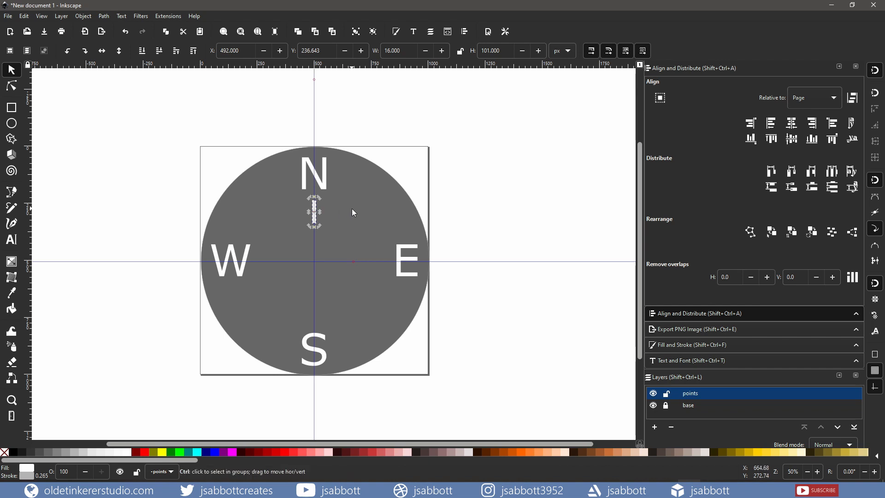
{"action": "scroll", "coordinate": [353, 212], "scroll_direction": "up", "scroll_amount": 2, "text": "ctrl"}
{"action": "scroll", "coordinate": [352, 212], "scroll_direction": "down", "scroll_amount": 1, "text": "ctrl"}
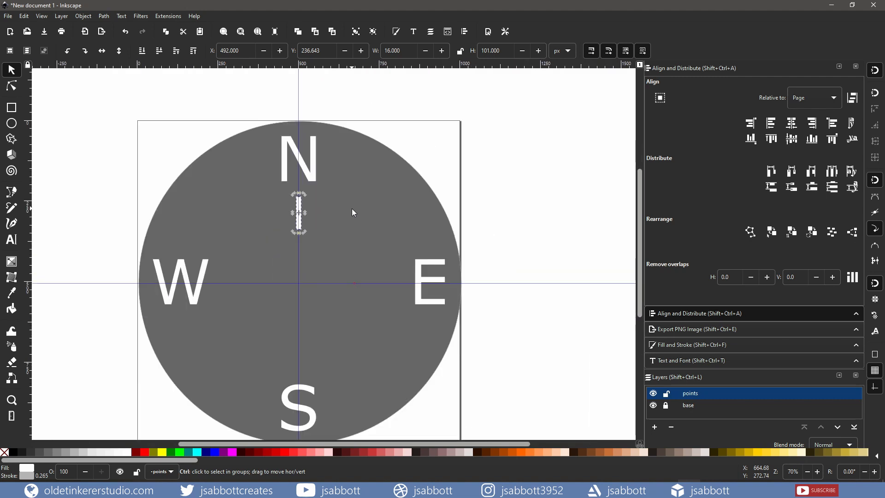
{"action": "scroll", "coordinate": [352, 209], "scroll_direction": "up", "scroll_amount": 1, "text": "ctrl"}
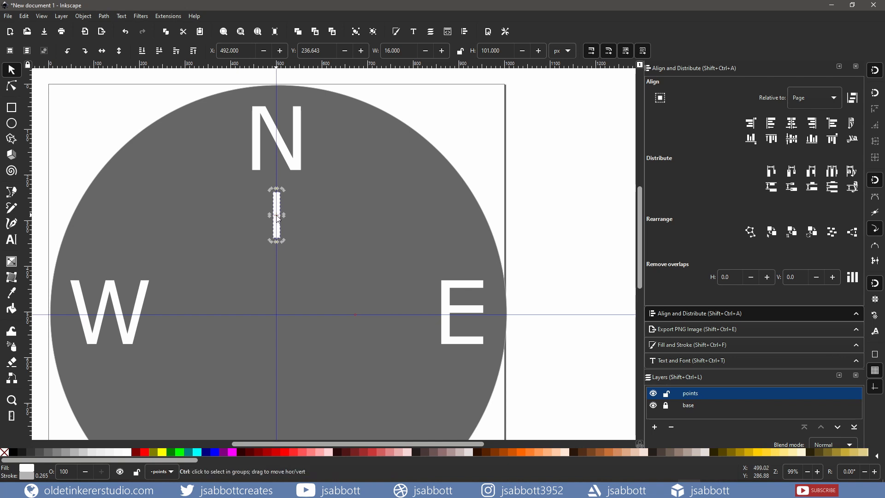
{"action": "left_click_drag", "start_coordinate": [278, 219], "coordinate": [283, 307]}
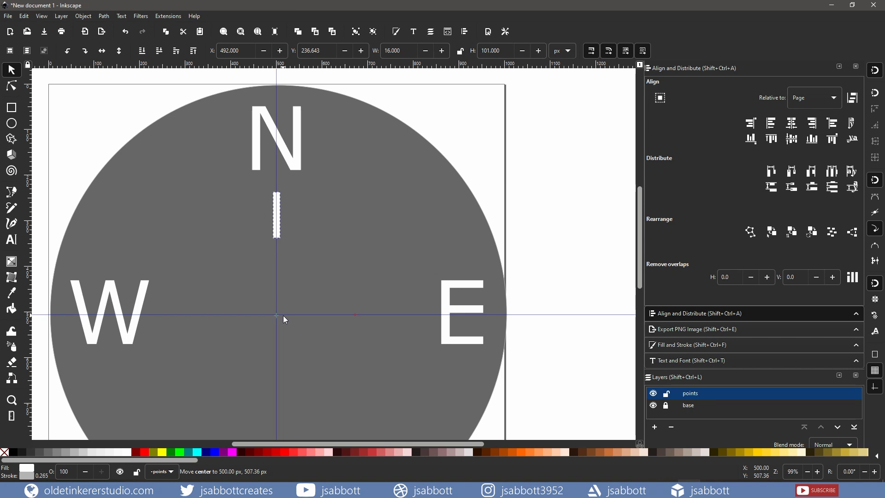
{"action": "left_click_drag", "start_coordinate": [284, 318], "coordinate": [283, 316]}
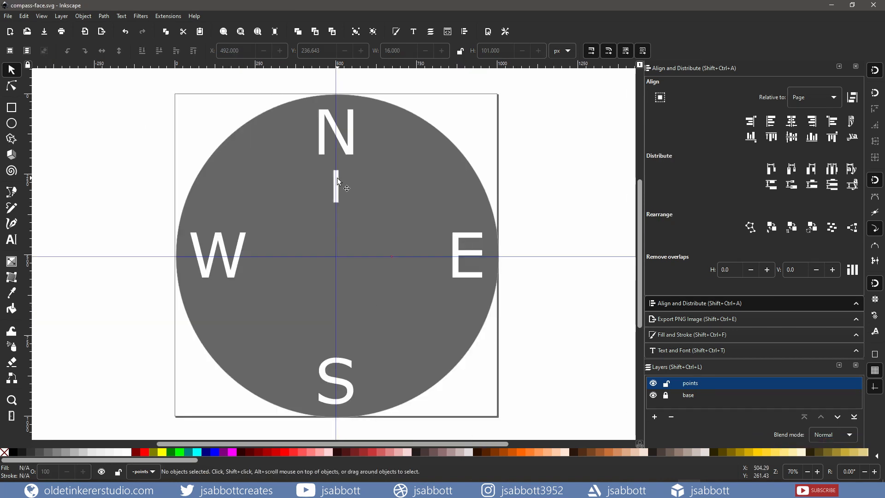
- Duplicate the white rectangle below the N and rotate the copy 20° clockwise about the circle's centre, applied to each object separately
{"action": "left_click", "coordinate": [337, 183]}
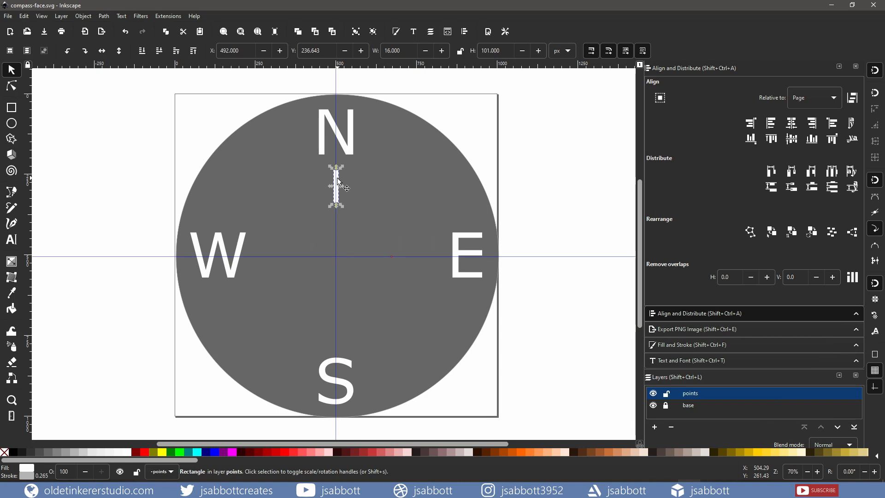
{"action": "key", "text": "ctrl"}
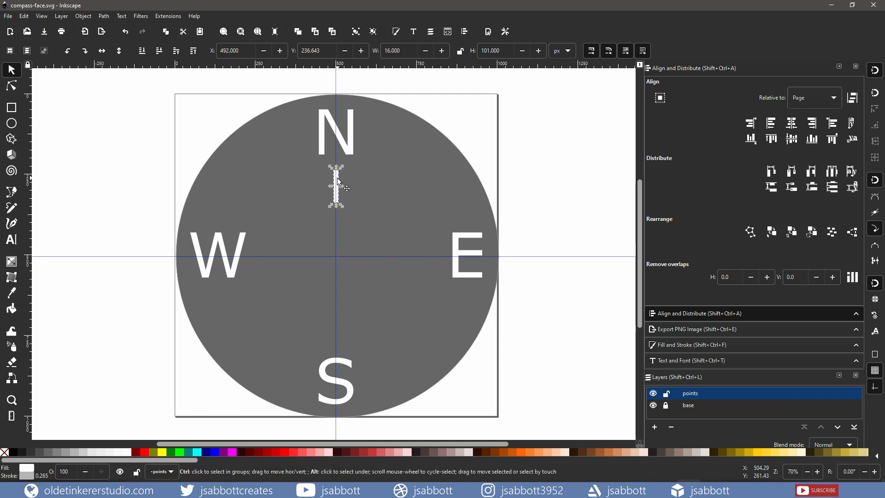
{"action": "key", "text": "ctrl+d"}
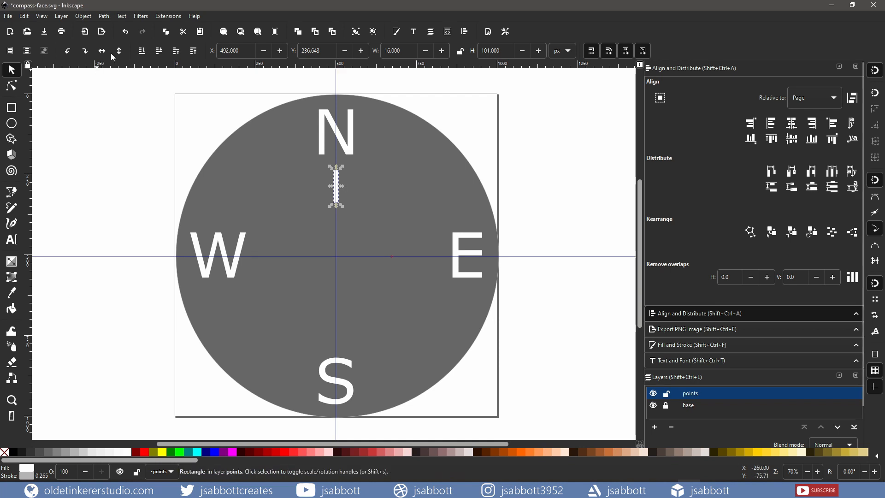
{"action": "left_click", "coordinate": [83, 16]}
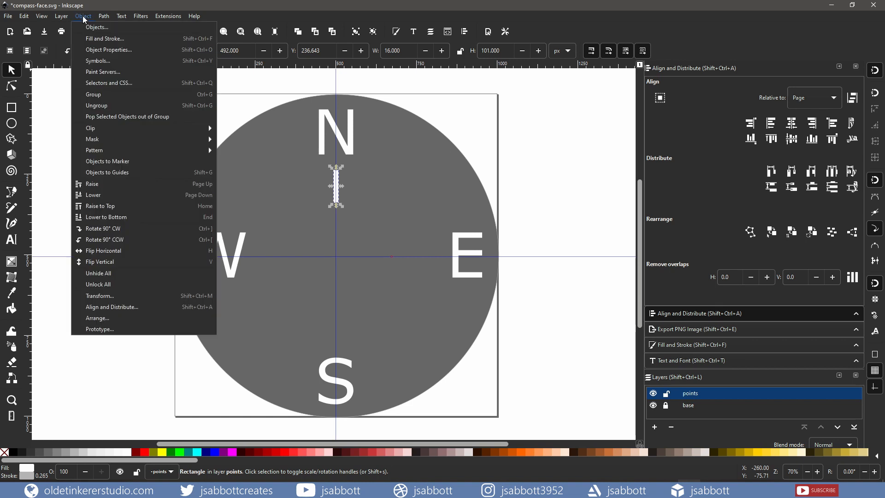
{"action": "left_click", "coordinate": [116, 296]}
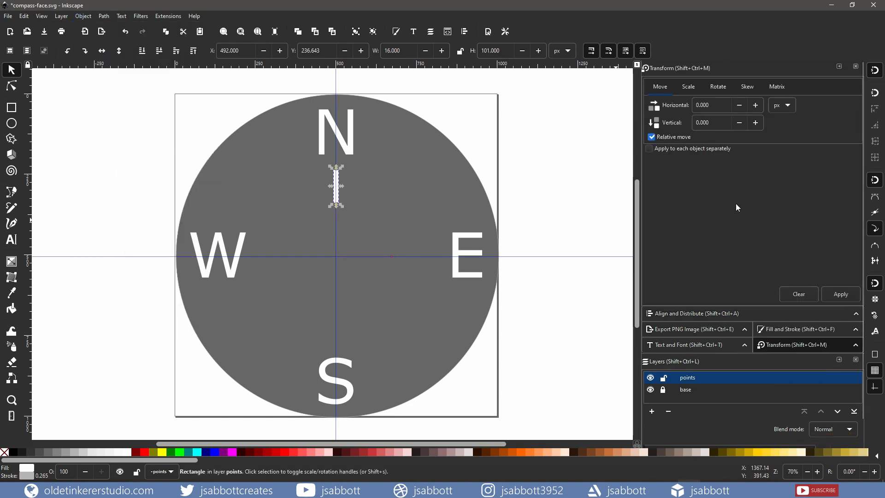
{"action": "left_click", "coordinate": [718, 87]}
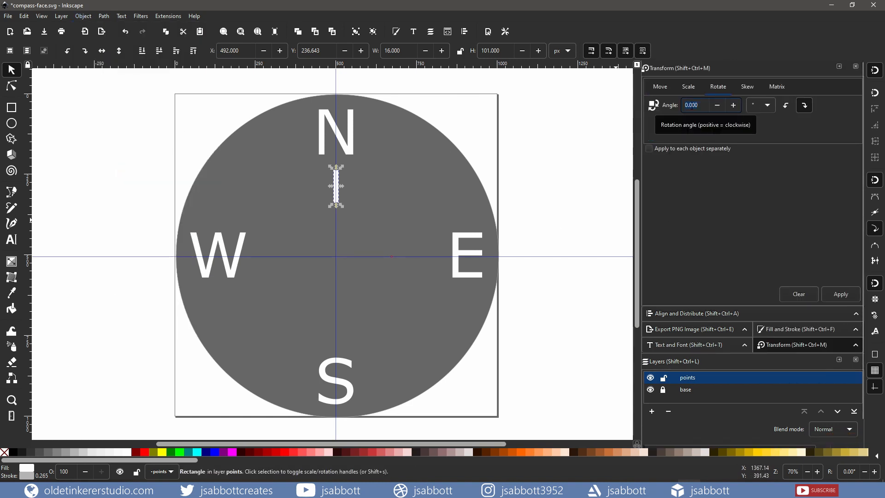
{"action": "triple_click", "coordinate": [696, 105]}
{"action": "type", "text": "20"}
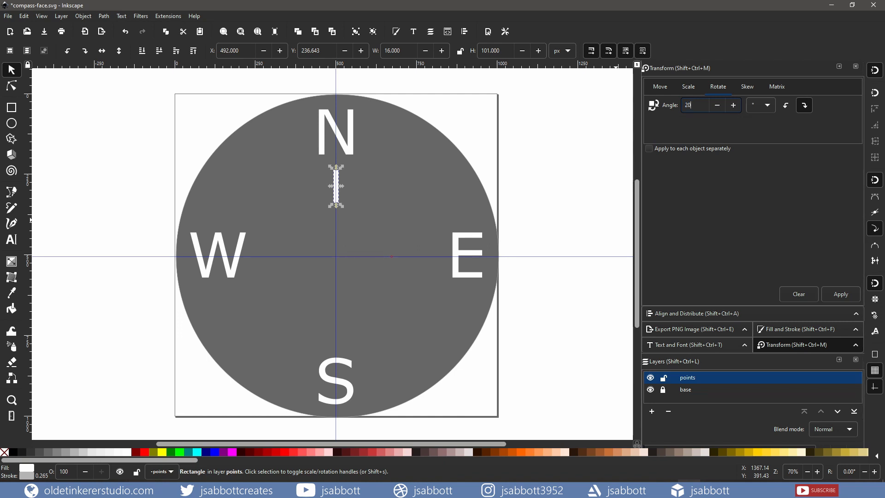
{"action": "left_click", "coordinate": [650, 148]}
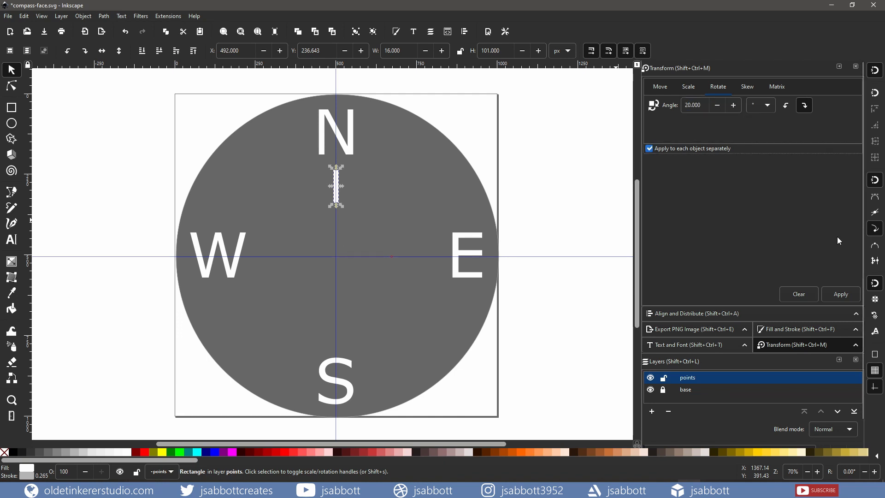
{"action": "left_click", "coordinate": [841, 294]}
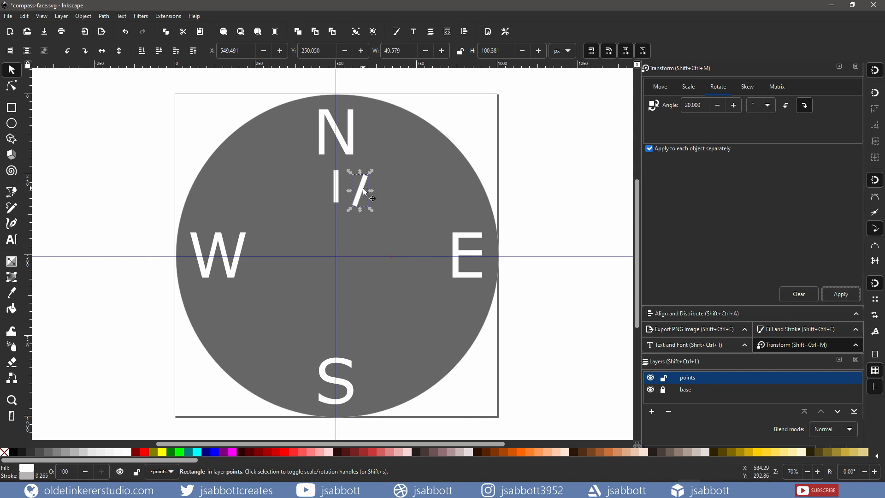
- Keep duplicating the latest tick mark and rotating each copy another 20° clockwise until the marks form a full ring
{"action": "left_click", "coordinate": [835, 296]}
{"action": "left_click", "coordinate": [833, 298]}
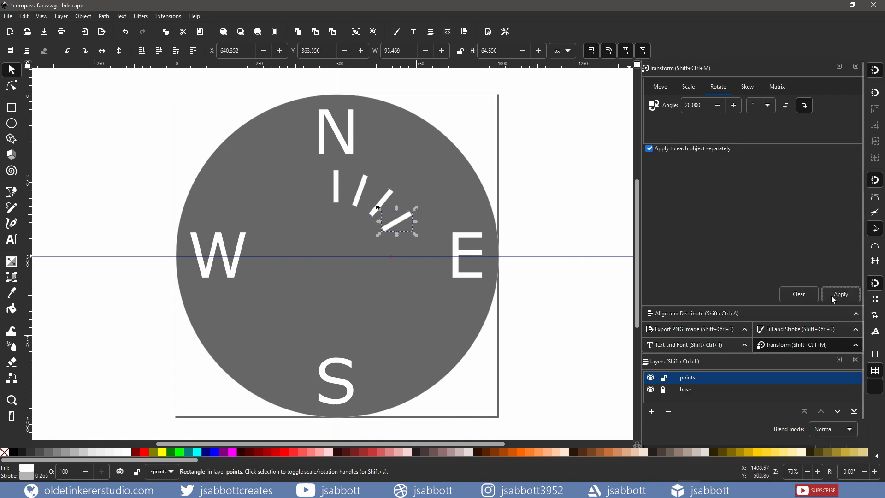
{"action": "left_click", "coordinate": [834, 297]}
{"action": "left_click", "coordinate": [834, 297]}
{"action": "left_click", "coordinate": [833, 297]}
{"action": "left_click", "coordinate": [833, 297]}
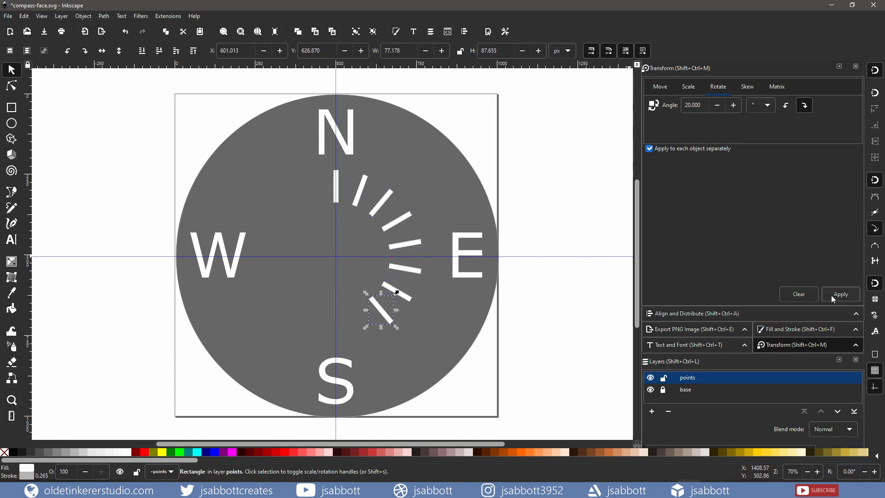
{"action": "left_click", "coordinate": [834, 297]}
{"action": "left_click", "coordinate": [834, 297]}
{"action": "left_click", "coordinate": [834, 298]}
{"action": "left_click", "coordinate": [833, 297]}
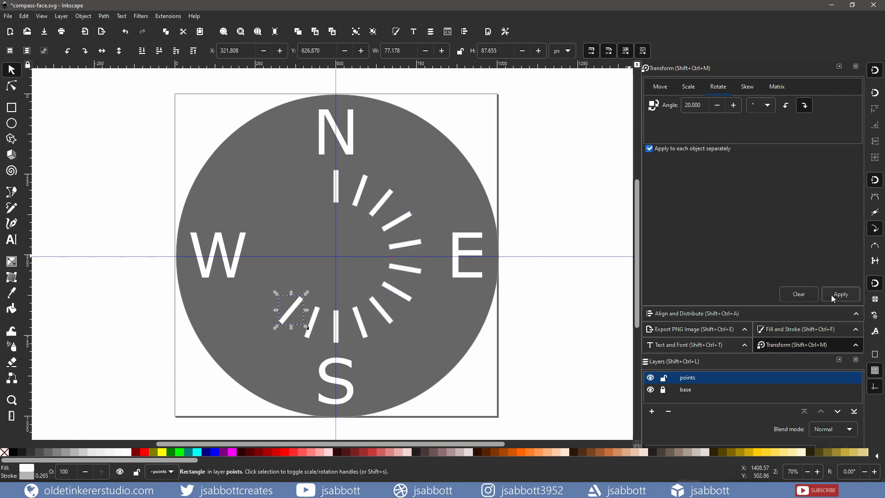
{"action": "left_click", "coordinate": [833, 297]}
{"action": "left_click", "coordinate": [834, 297]}
{"action": "left_click", "coordinate": [833, 297]}
{"action": "left_click", "coordinate": [833, 297]}
{"action": "key", "text": "ctrl+d"}
{"action": "left_click", "coordinate": [833, 298]}
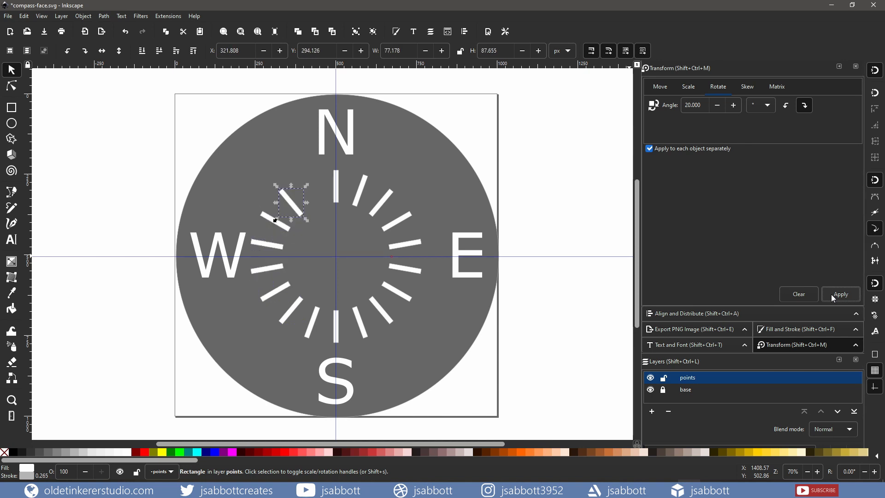
{"action": "key", "text": "ctrl+d"}
{"action": "left_click", "coordinate": [833, 299]}
- Add a layer named circles above the points layer and draw a circle about 487 px wide centred on the guide intersection
{"action": "left_click", "coordinate": [651, 401]}
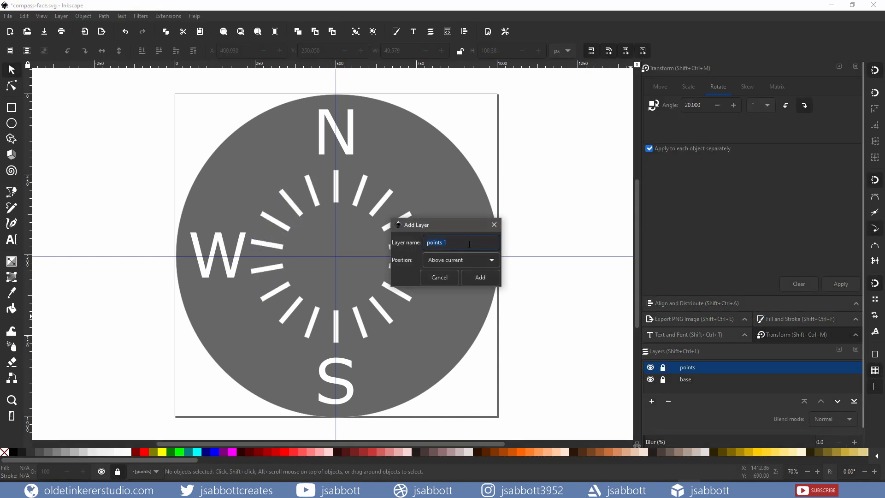
{"action": "type", "text": "circles"}
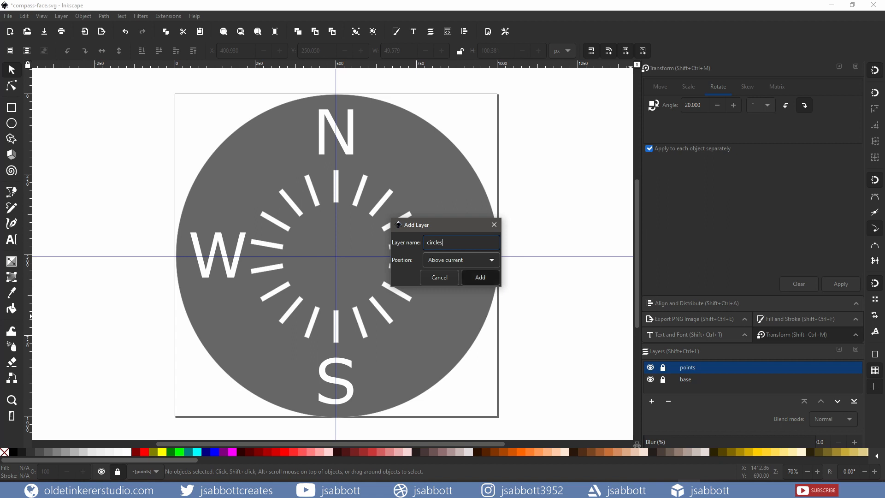
{"action": "left_click", "coordinate": [479, 277]}
{"action": "key", "text": "e"}
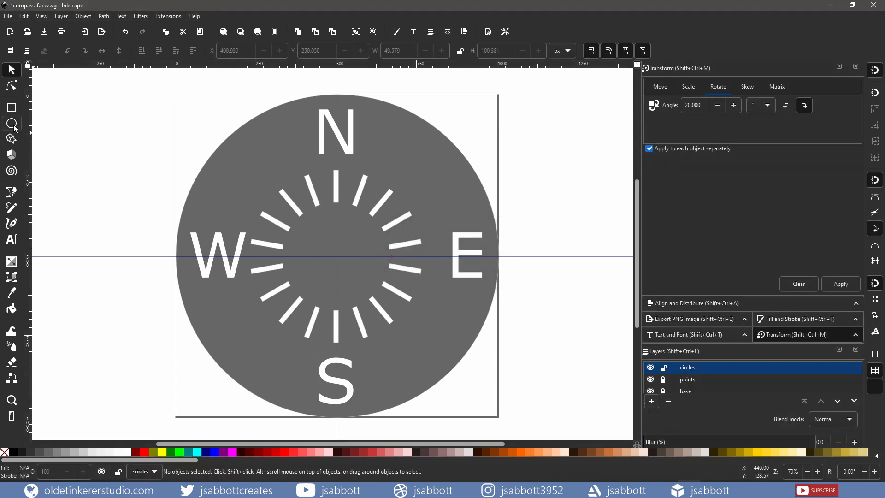
{"action": "left_click_drag", "start_coordinate": [336, 256], "coordinate": [429, 181], "text": "ctrl+shift"}
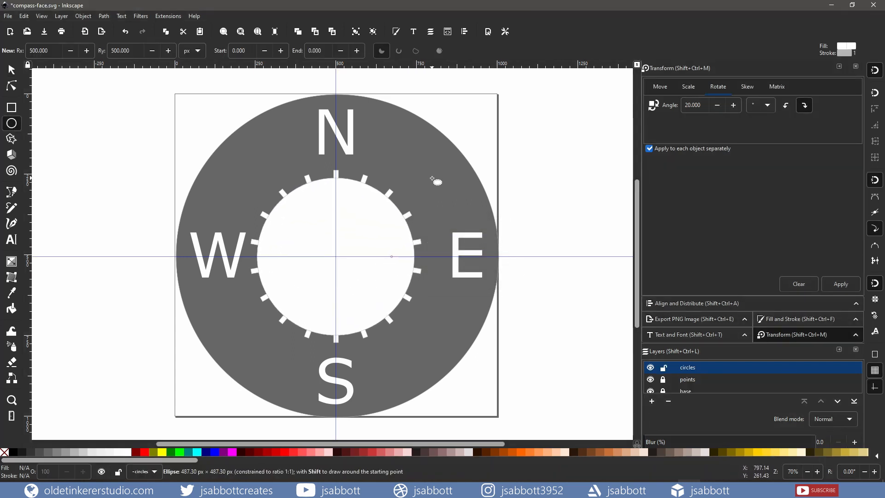
- Remove the new circle's fill and give it a white (ffffffff) stroke 3 mm wide
{"action": "left_click", "coordinate": [856, 66]}
{"action": "left_click", "coordinate": [855, 67]}
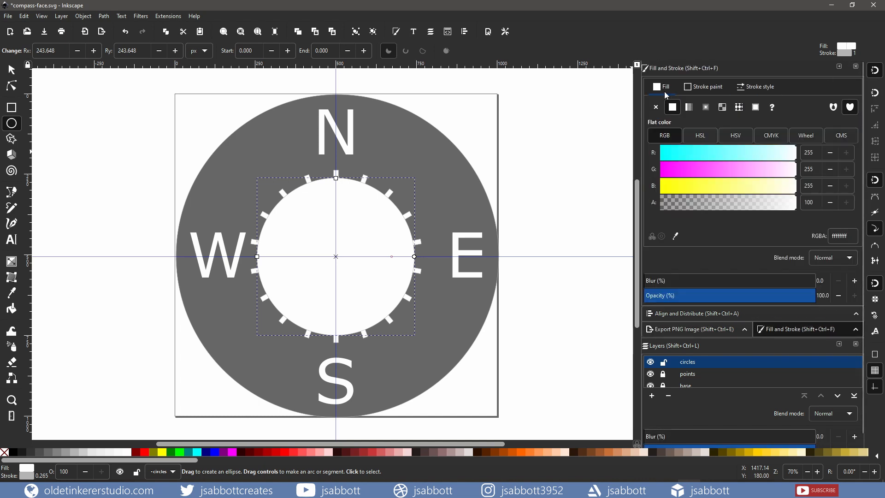
{"action": "left_click", "coordinate": [656, 107]}
{"action": "left_click", "coordinate": [703, 86]}
{"action": "left_click_drag", "start_coordinate": [851, 237], "coordinate": [813, 238]}
{"action": "type", "text": "ffffffff"}
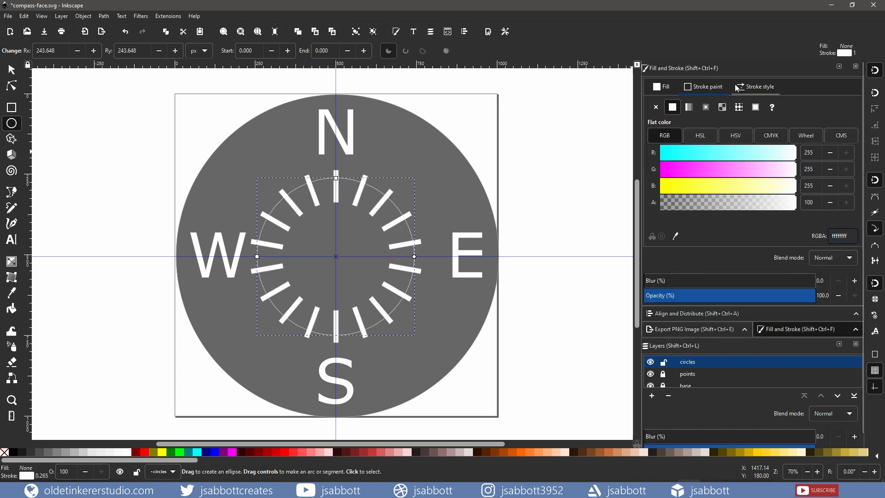
{"action": "left_click", "coordinate": [755, 87]}
{"action": "left_click_drag", "start_coordinate": [694, 107], "coordinate": [667, 108]}
{"action": "type", "text": "3"}
{"action": "key", "text": "Return"}
- Duplicate the white ring and scale copies down about its centre to make two smaller concentric rings
{"action": "left_click", "coordinate": [11, 70]}
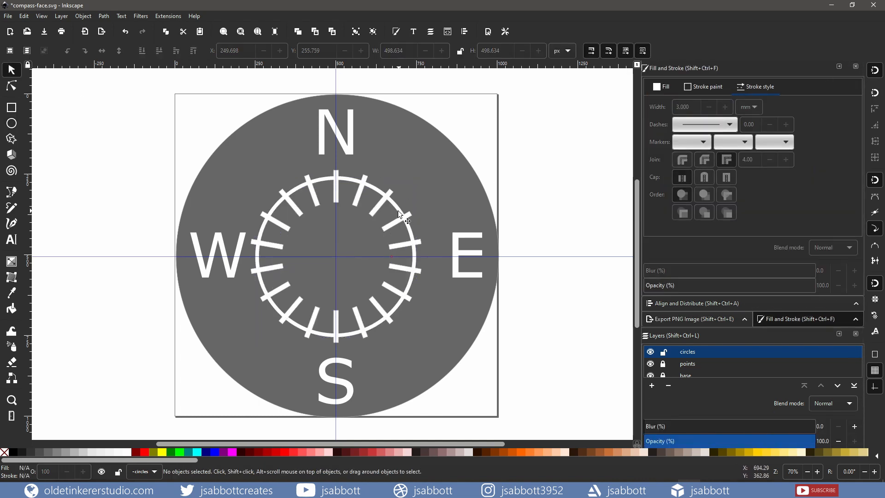
{"action": "left_click_drag", "start_coordinate": [418, 174], "coordinate": [363, 229], "text": "ctrl+shift"}
{"action": "key", "text": "ctrl+d"}
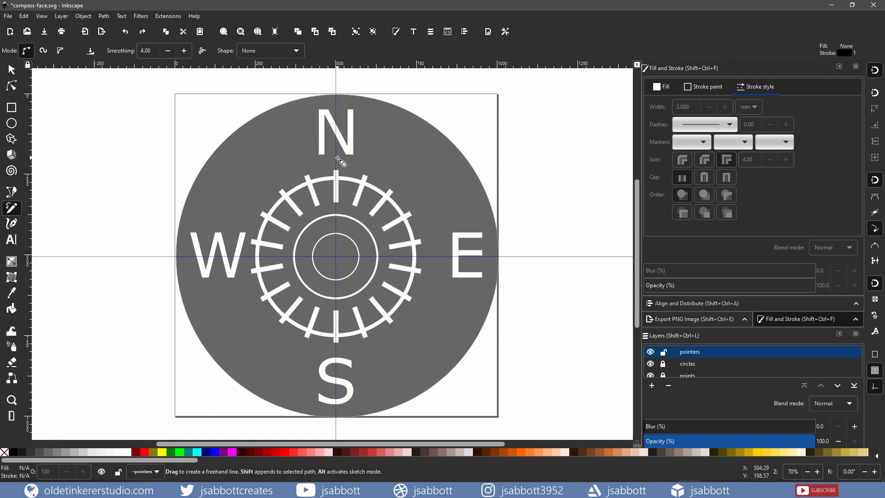
- Draw a closed triangular pointer from below the N to a base on the horizontal guide, filled flat white without a stroke
{"action": "left_click", "coordinate": [336, 158]}
{"action": "left_click", "coordinate": [316, 256]}
{"action": "left_click", "coordinate": [357, 256]}
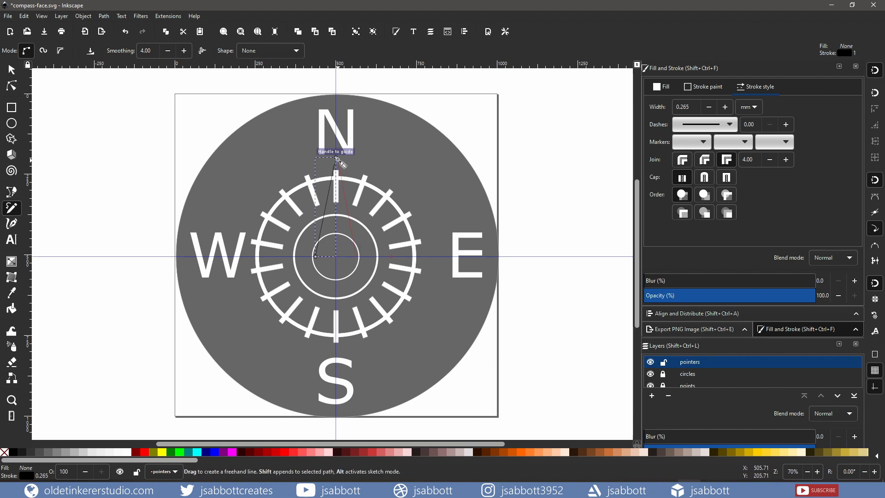
{"action": "left_click", "coordinate": [336, 158]}
{"action": "left_click", "coordinate": [662, 86]}
{"action": "left_click", "coordinate": [672, 107]}
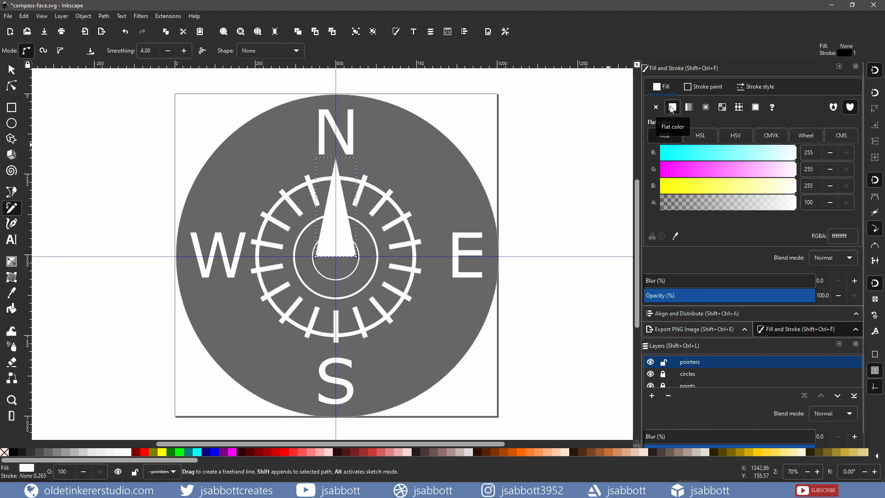
- Draw a second triangle over the pointer's west half, up to the vertical guide, and fill it with 50% Gray
{"action": "left_click", "coordinate": [12, 70]}
{"action": "left_click", "coordinate": [108, 160]}
{"action": "key", "text": "p"}
{"action": "left_click", "coordinate": [315, 256]}
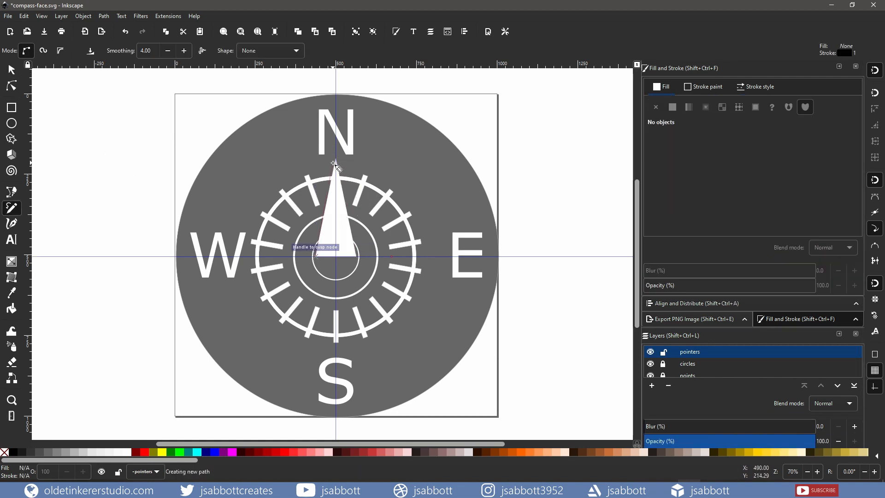
{"action": "left_click", "coordinate": [336, 157]}
{"action": "left_click", "coordinate": [322, 261]}
{"action": "left_click", "coordinate": [673, 107]}
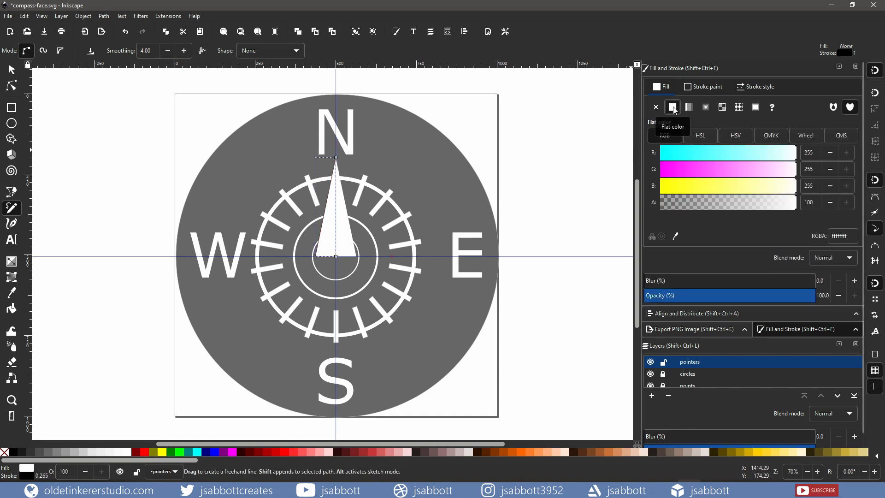
{"action": "left_click", "coordinate": [55, 453]}
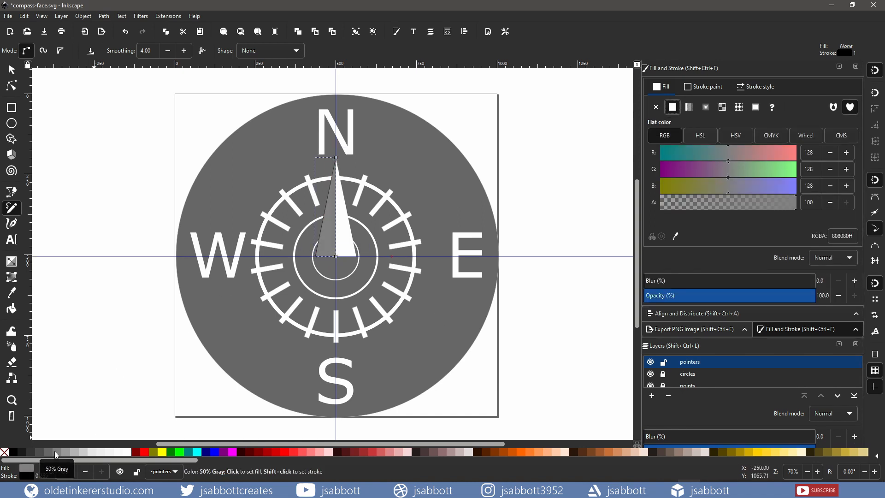
- Select the grey and white triangles of the north pointer and group them
{"action": "left_click", "coordinate": [11, 70]}
{"action": "left_click", "coordinate": [343, 245], "text": "shift"}
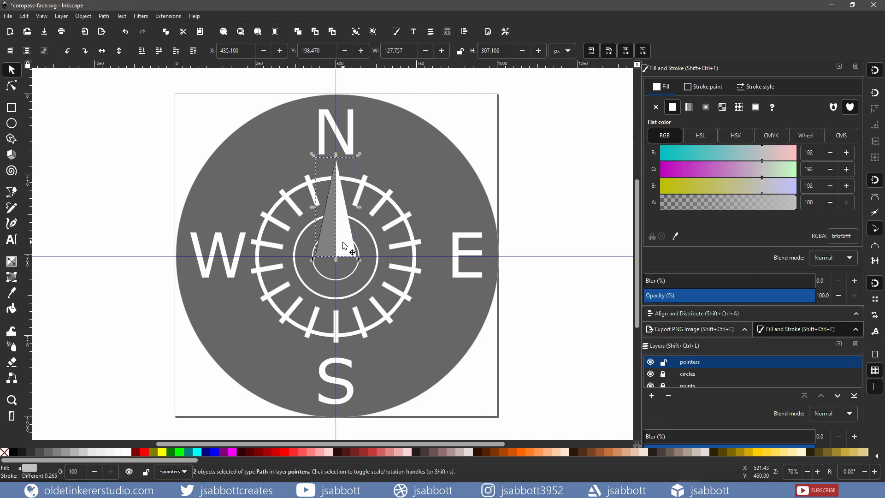
{"action": "key", "text": "ctrl+g"}
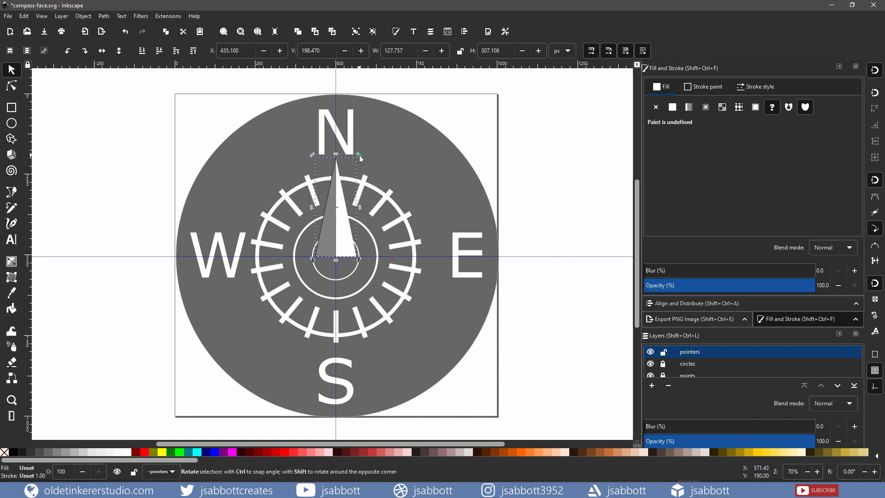
- Place copies of the pointer group rotated towards E and S with their bases at the centre, the E pointer in front of the S pointer
{"action": "left_click_drag", "start_coordinate": [359, 157], "coordinate": [386, 230]}
{"action": "left_click_drag", "start_coordinate": [322, 210], "coordinate": [370, 253]}
{"action": "key", "text": "ctrl+d"}
{"action": "left_click_drag", "start_coordinate": [438, 279], "coordinate": [365, 306]}
{"action": "left_click_drag", "start_coordinate": [380, 224], "coordinate": [330, 277]}
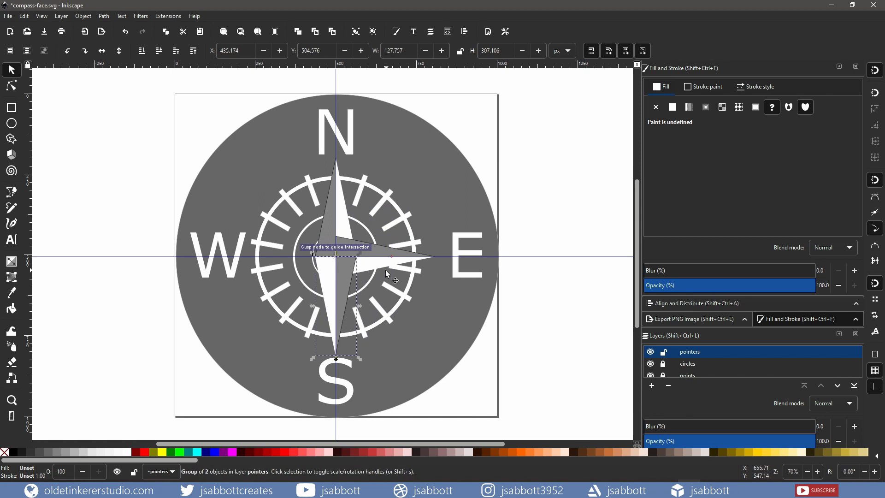
{"action": "left_click", "coordinate": [363, 254]}
{"action": "left_click", "coordinate": [340, 294]}
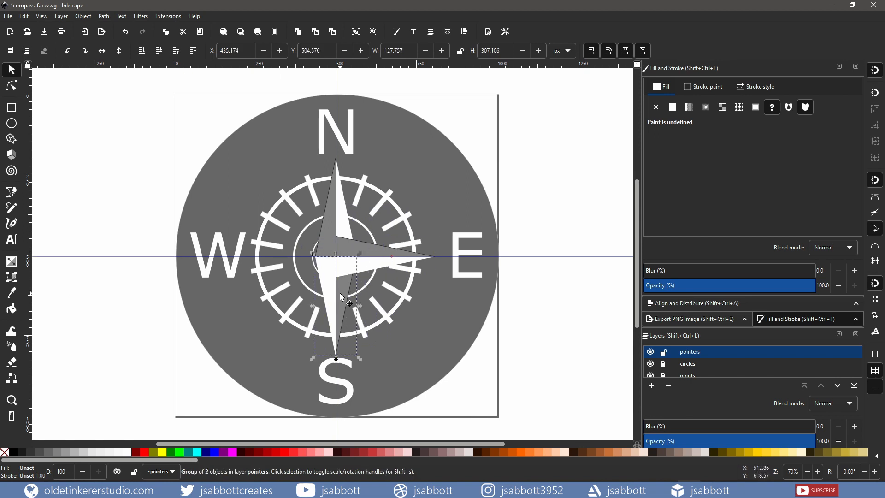
- Duplicate the S pointer, rotate the copy 90° clockwise towards the W and snap its base to the guide intersection
{"action": "key", "text": "ctrl+d"}
{"action": "left_click", "coordinate": [341, 332]}
{"action": "left_click_drag", "start_coordinate": [358, 357], "coordinate": [308, 343]}
{"action": "left_click_drag", "start_coordinate": [361, 309], "coordinate": [312, 260]}
{"action": "left_click", "coordinate": [92, 166]}
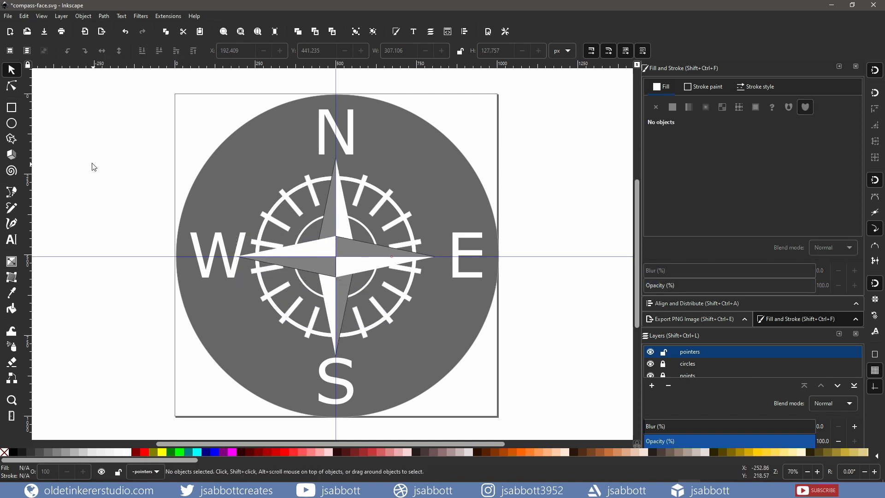
- Draw a circle with a radius of about 71 px at the centre of the pointers and fill it white (ffffffff)
{"action": "left_click", "coordinate": [12, 123]}
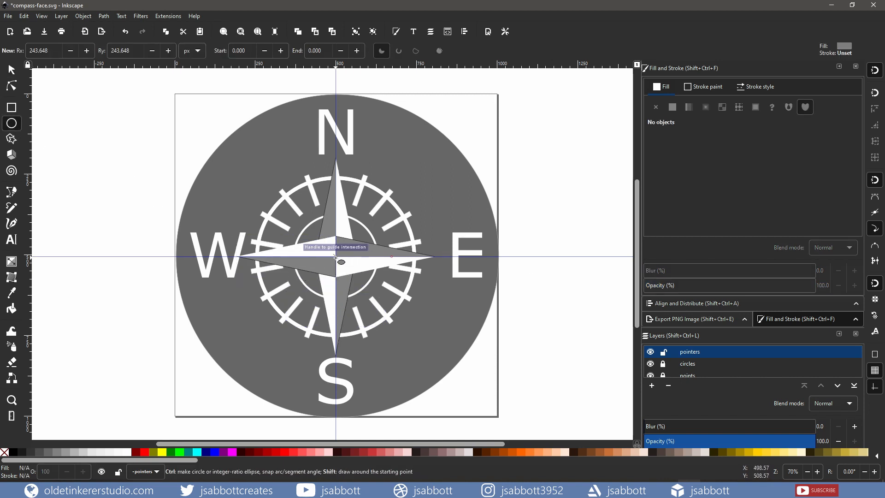
{"action": "left_click_drag", "start_coordinate": [336, 256], "coordinate": [358, 280], "text": "ctrl+shift"}
{"action": "double_click", "coordinate": [845, 237]}
{"action": "type", "text": "ffffffff"}
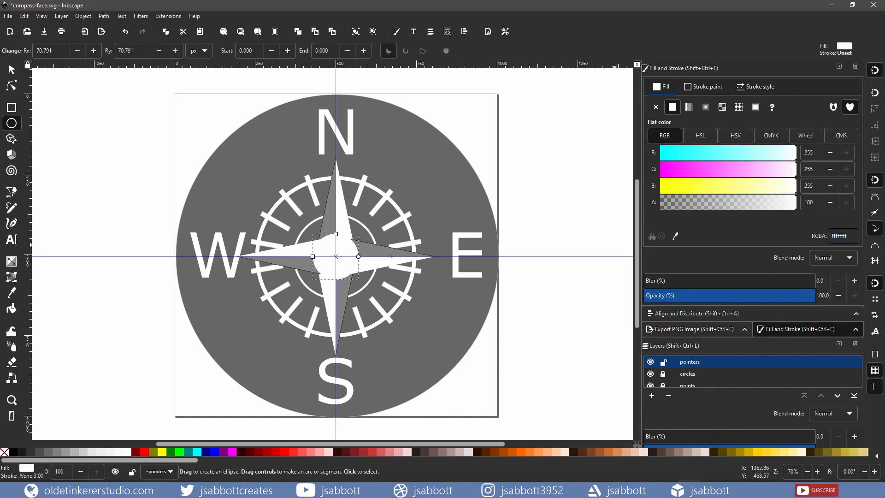
- Give the central circle a flat black stroke with a width of 1.00 and fill it with 80% Gray (333333ff)
{"action": "left_click", "coordinate": [703, 87]}
{"action": "left_click", "coordinate": [672, 107]}
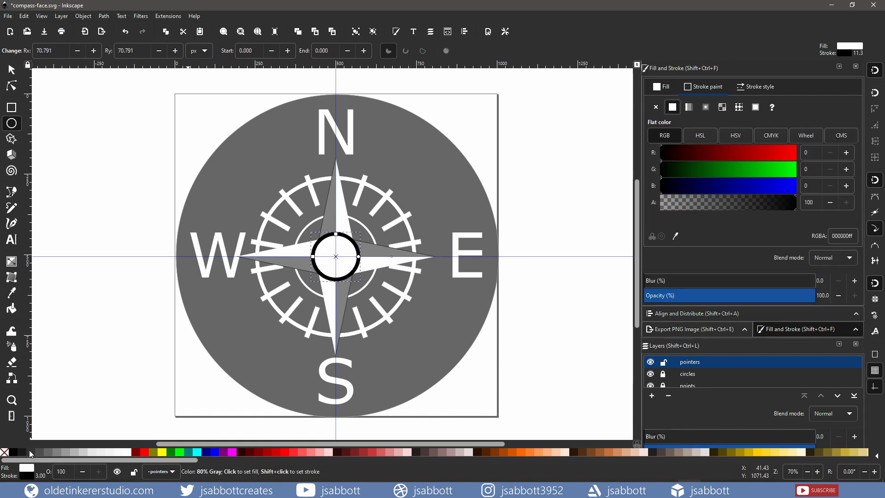
{"action": "left_click", "coordinate": [32, 456]}
{"action": "left_click", "coordinate": [755, 86]}
{"action": "left_click", "coordinate": [661, 86]}
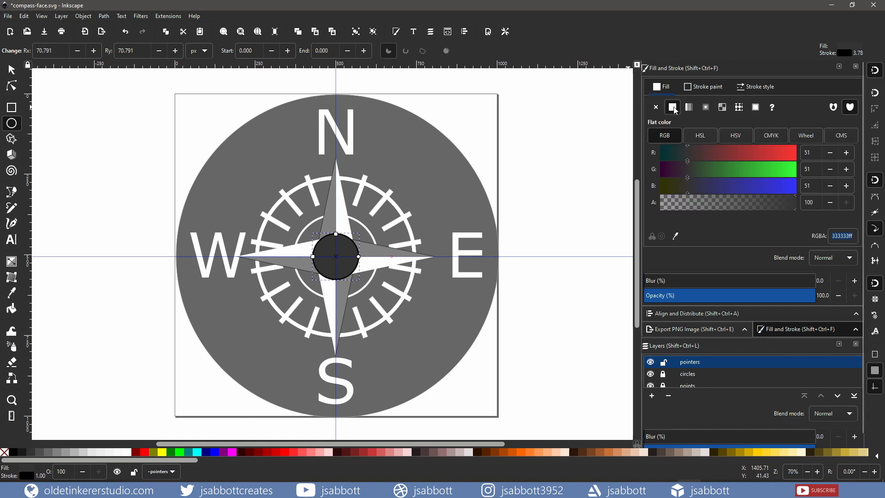
- Fill the central circle white (ffffffff)
{"action": "double_click", "coordinate": [843, 237]}
{"action": "type", "text": "ffffffff"}
{"action": "left_click", "coordinate": [12, 69]}
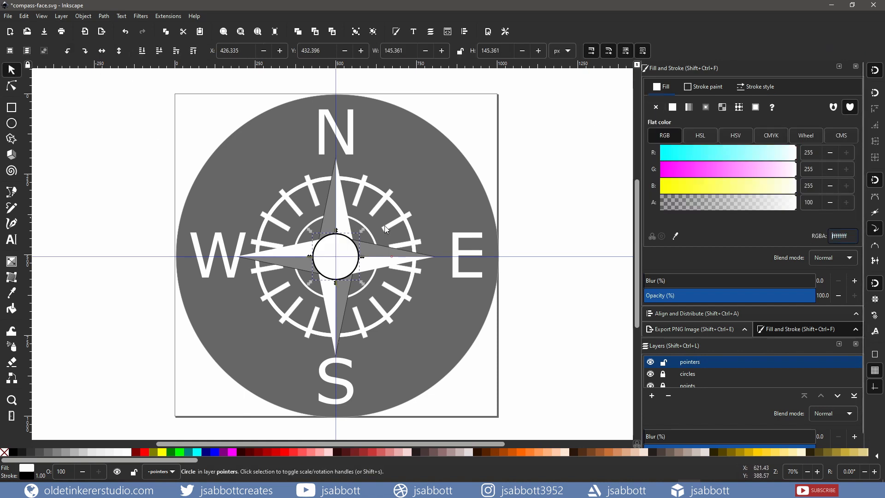
- Duplicate the white central circle and shrink the copy proportionally about its centre
{"action": "left_click", "coordinate": [365, 244]}
{"action": "left_click", "coordinate": [355, 253]}
{"action": "key", "text": "ctrl+d"}
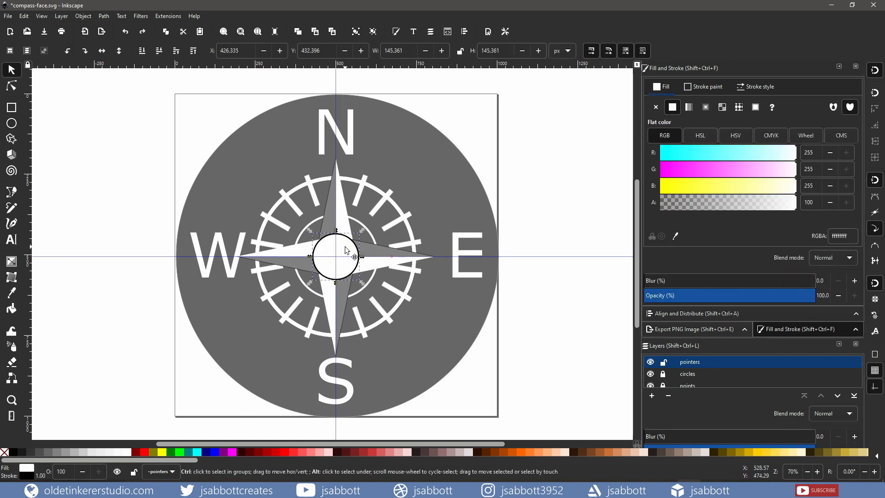
{"action": "left_click_drag", "start_coordinate": [362, 230], "coordinate": [352, 240], "text": "ctrl+shift"}
- Deselect the hub circle and save the compass face drawing
{"action": "left_click", "coordinate": [553, 217]}
{"action": "key", "text": "ctrl+s"}
{"action": "left_click", "coordinate": [8, 16]}
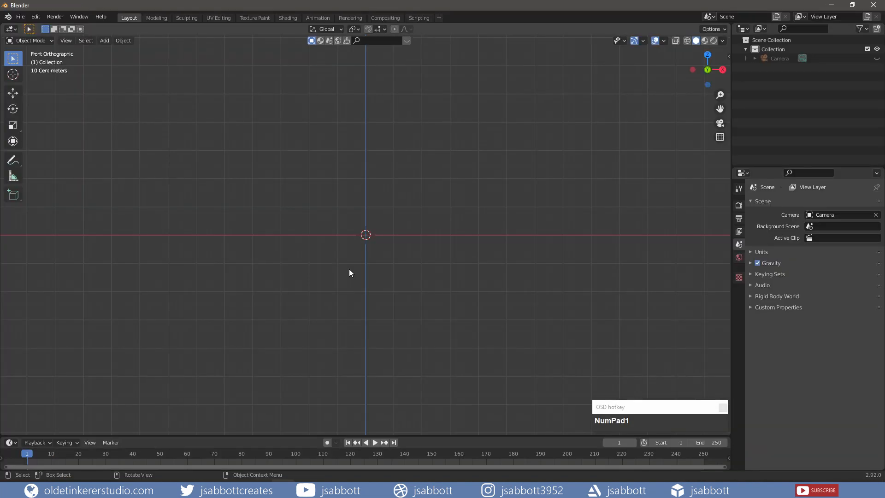
- In Blender, add a cylinder at the world origin and flatten it along Z to a scale of about 0.103
{"action": "key", "text": "shift+a"}
{"action": "mouse_move", "coordinate": [350, 269]}
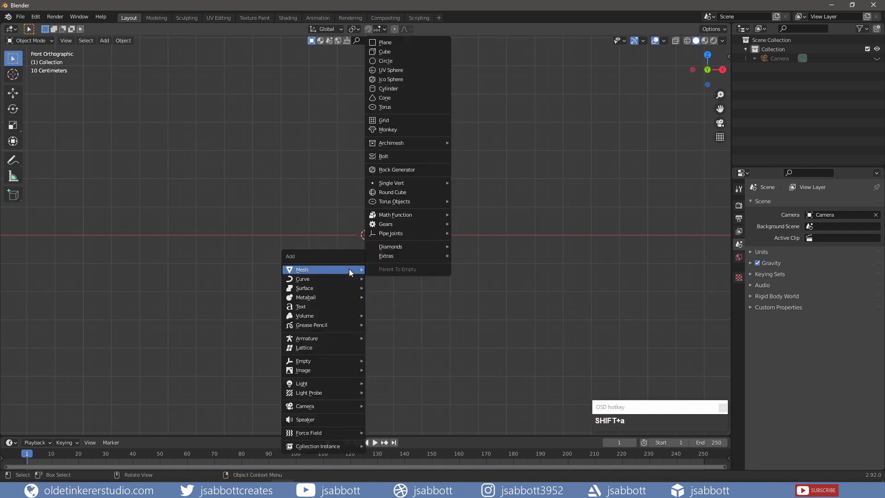
{"action": "left_click", "coordinate": [416, 88]}
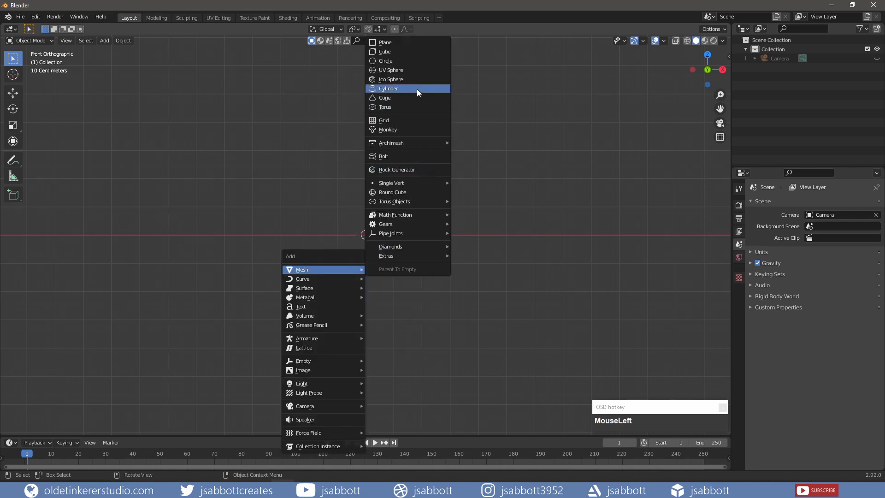
{"action": "key", "text": "s"}
{"action": "key", "text": "z"}
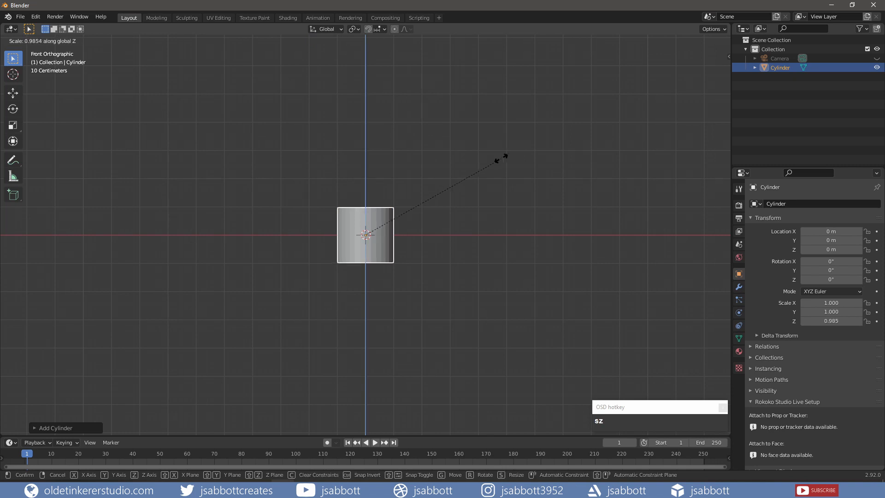
{"action": "left_click", "coordinate": [376, 221]}
- Shade the flattened cylinder smooth with Auto Smooth enabled at 30°, and apply its scale
{"action": "scroll", "coordinate": [375, 221], "scroll_direction": "up", "scroll_amount": 5}
{"action": "right_click", "coordinate": [408, 233]}
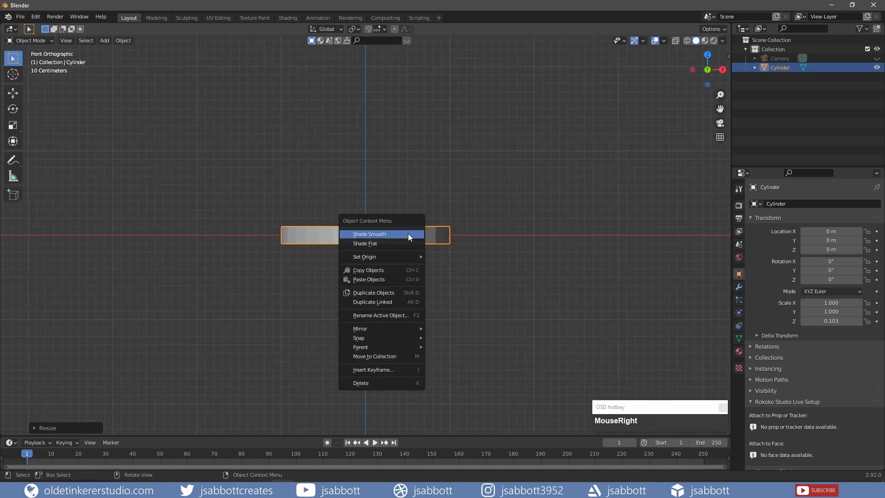
{"action": "left_click", "coordinate": [408, 234]}
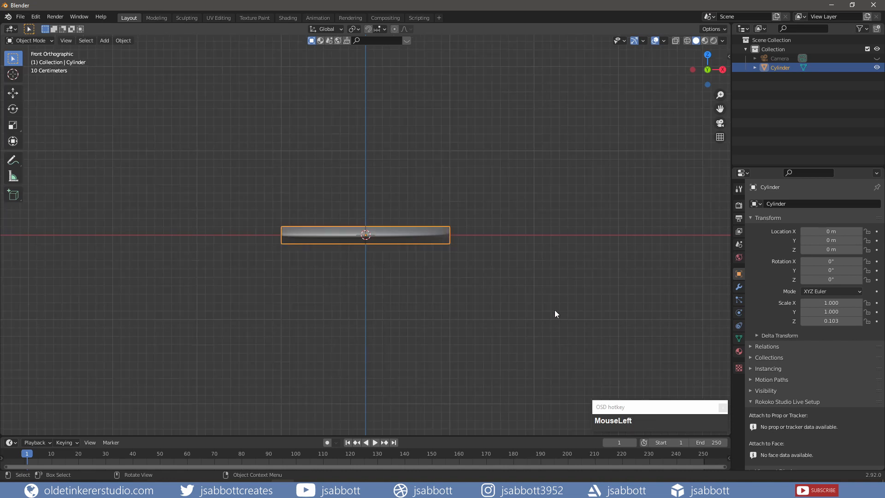
{"action": "left_click", "coordinate": [738, 338]}
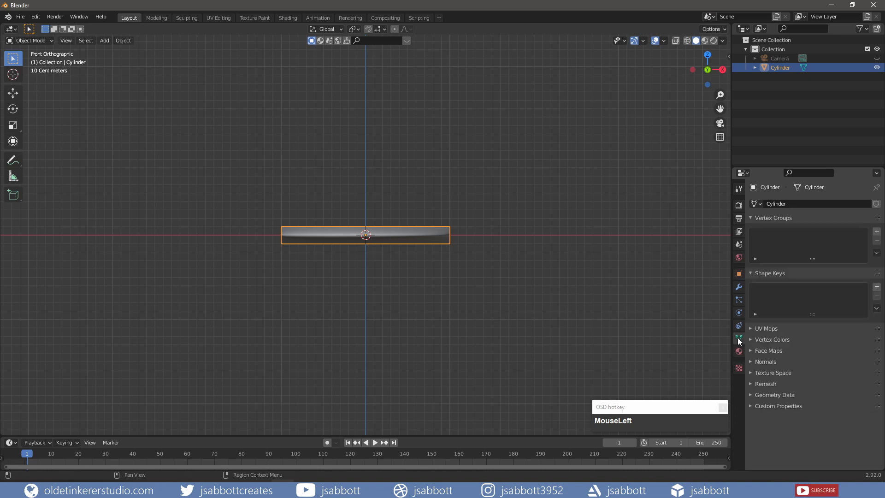
{"action": "left_click", "coordinate": [751, 361]}
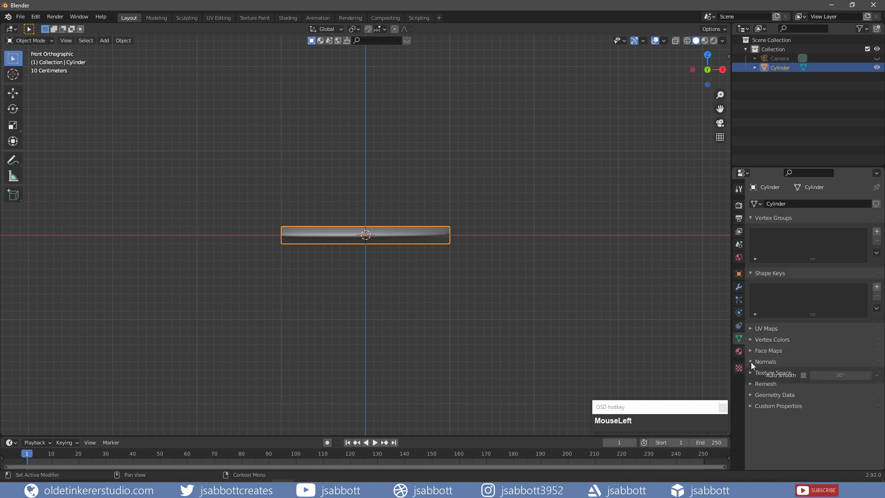
{"action": "left_click", "coordinate": [803, 375]}
{"action": "key", "text": "ctrl+a"}
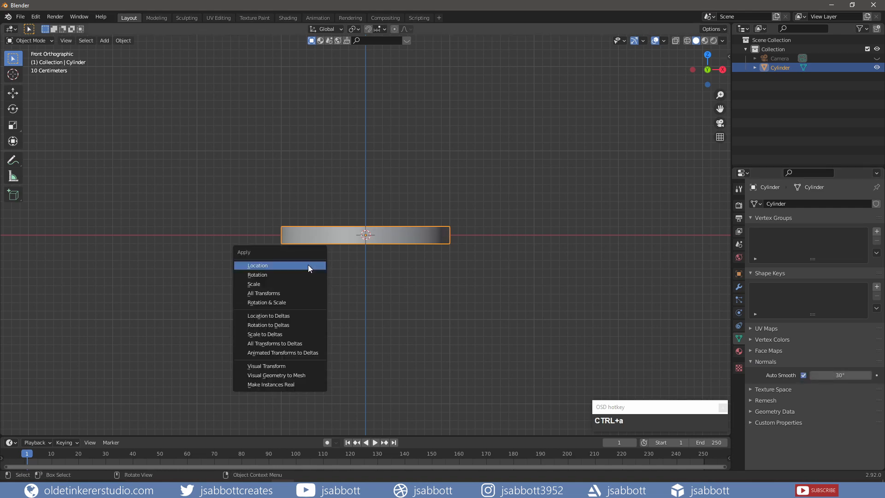
{"action": "left_click", "coordinate": [306, 284]}
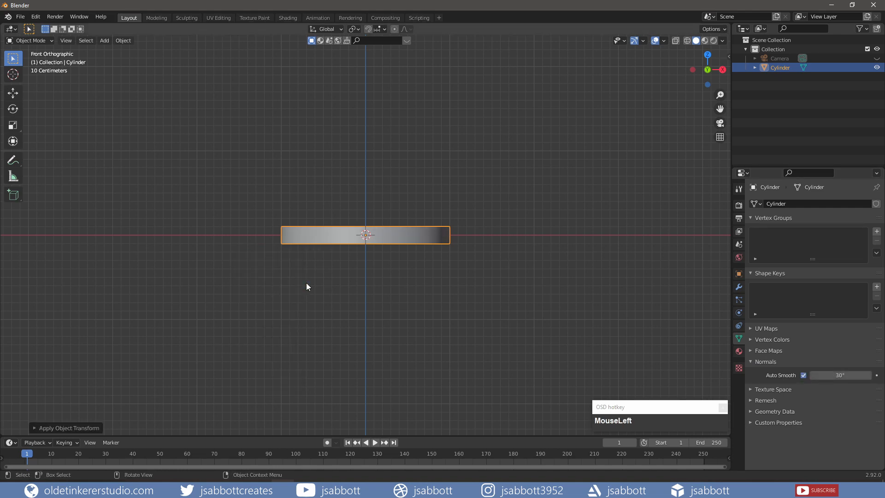
- Add two horizontal loop cuts around the cylinder's side, one close to the top edge and one close to the bottom edge
{"action": "key", "text": "Tab"}
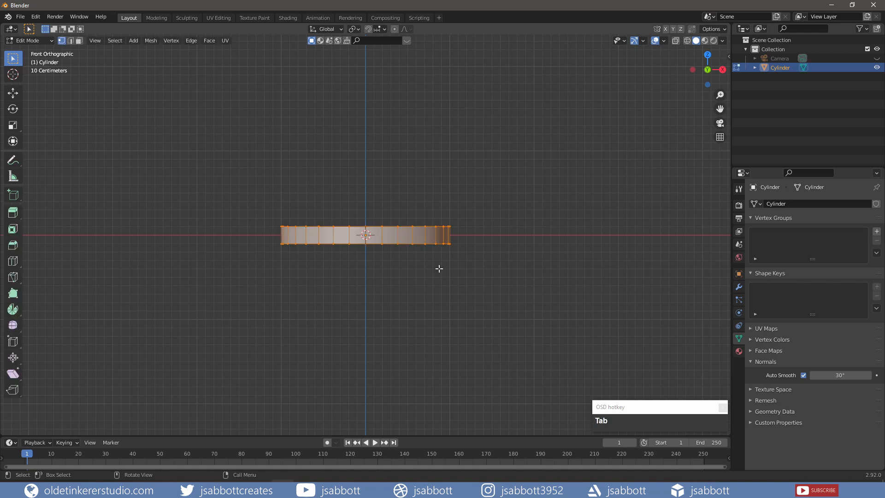
{"action": "key", "text": "2"}
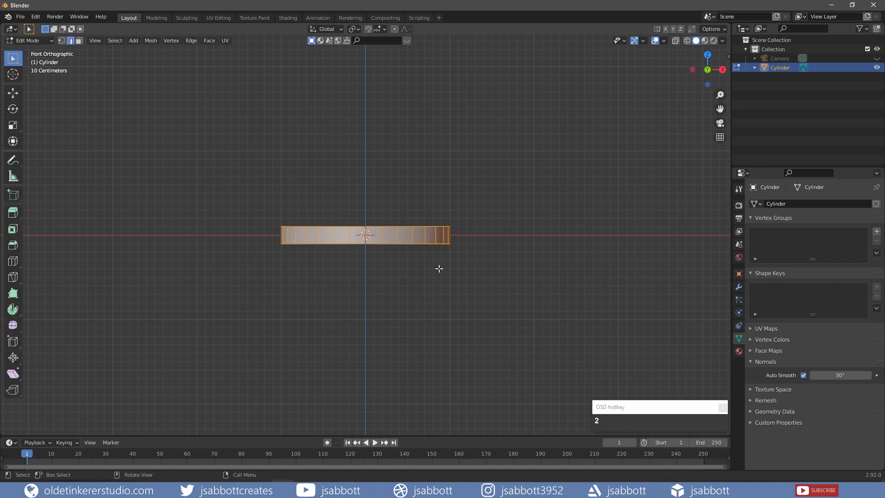
{"action": "key", "text": "ctrl"}
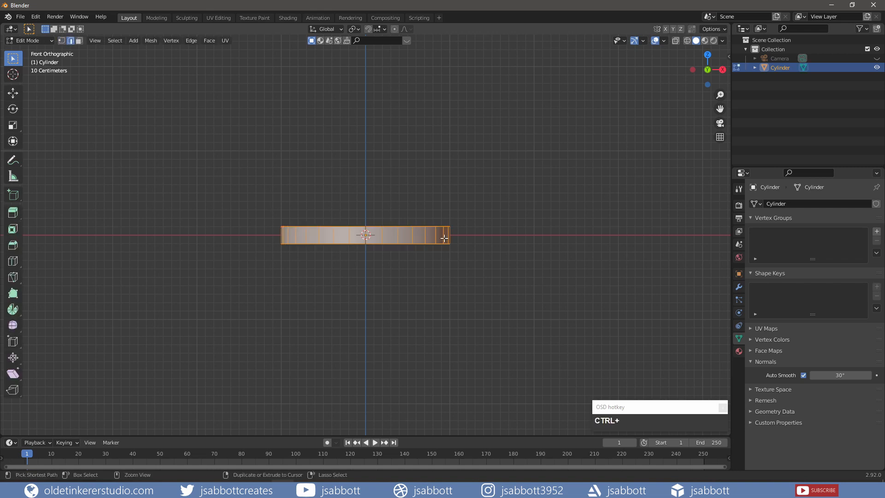
{"action": "key", "text": "ctrl+r"}
{"action": "left_click", "coordinate": [444, 236]}
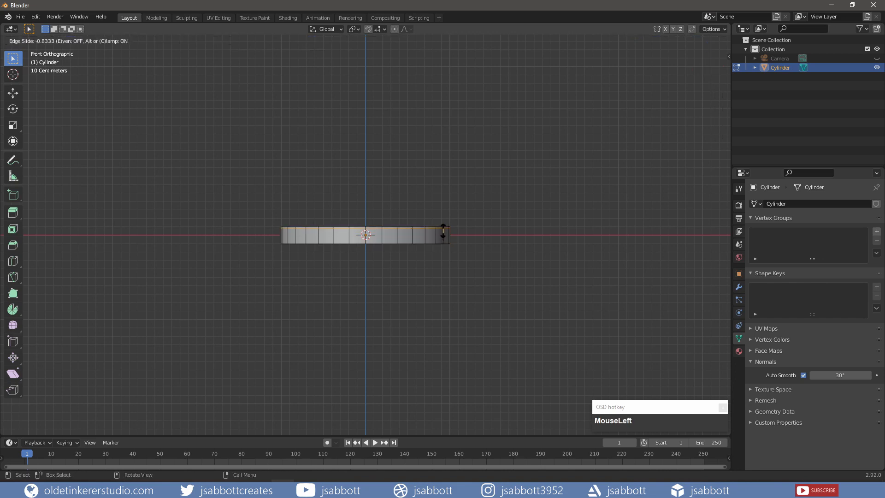
{"action": "left_click", "coordinate": [443, 233]}
{"action": "key", "text": "ctrl"}
{"action": "key", "text": "ctrl+r"}
{"action": "left_click", "coordinate": [445, 241]}
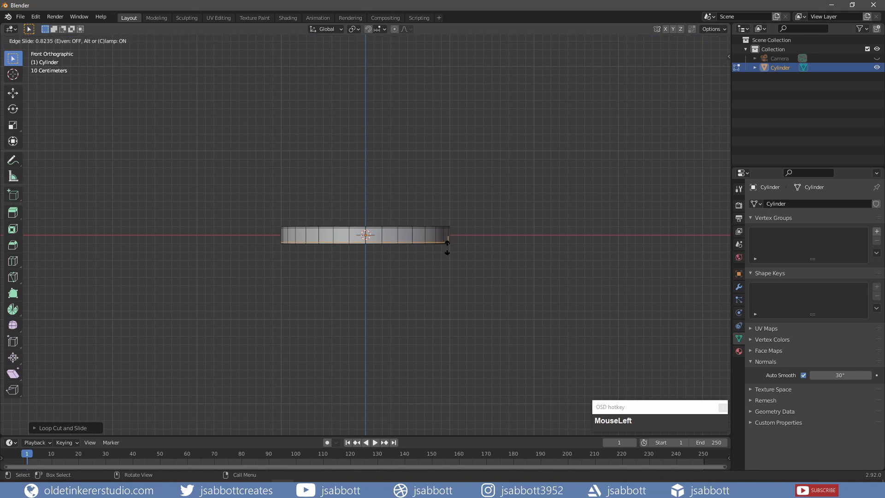
{"action": "left_click", "coordinate": [446, 244]}
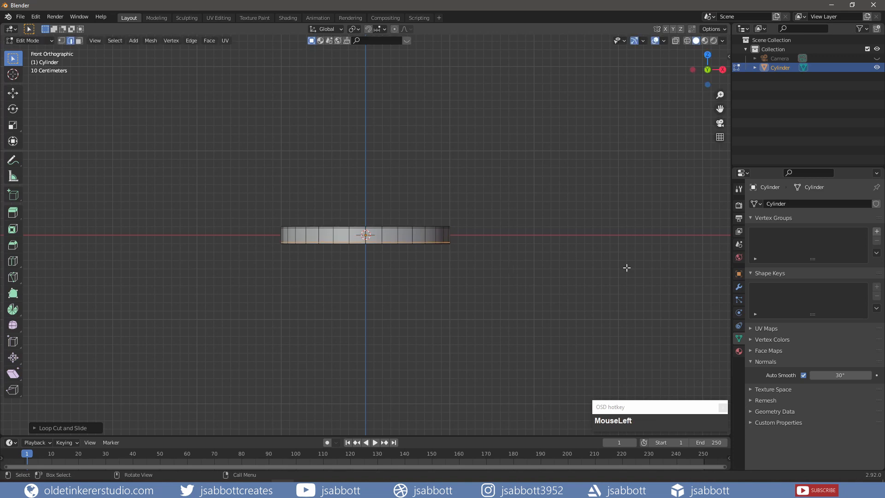
- Add a Subdivision Surface modifier to the cylinder with the viewport level set to 2
{"action": "left_click", "coordinate": [739, 286]}
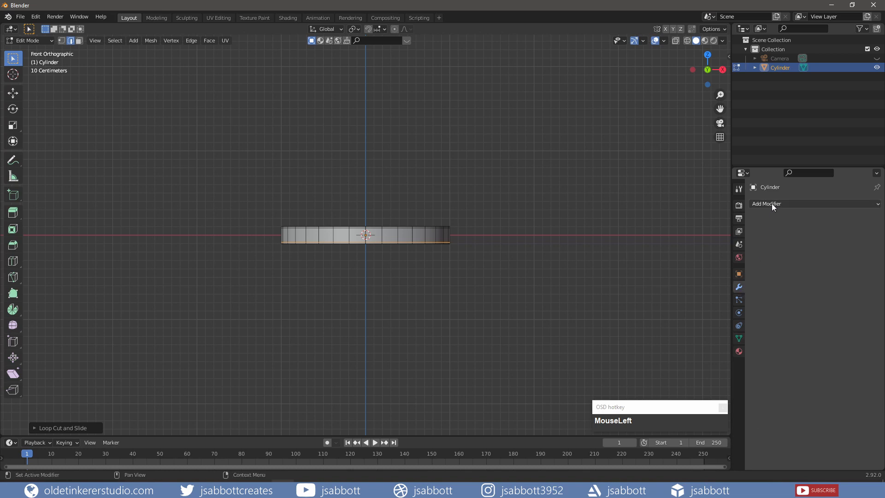
{"action": "left_click", "coordinate": [772, 204]}
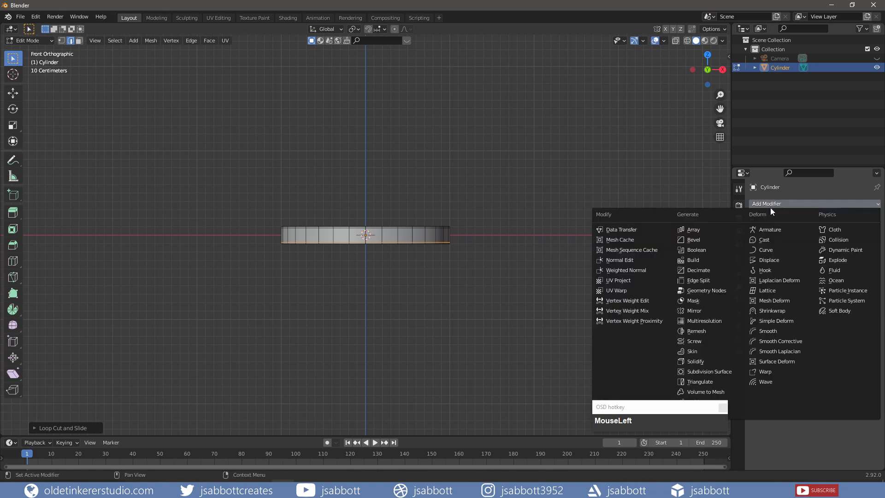
{"action": "left_click", "coordinate": [712, 371]}
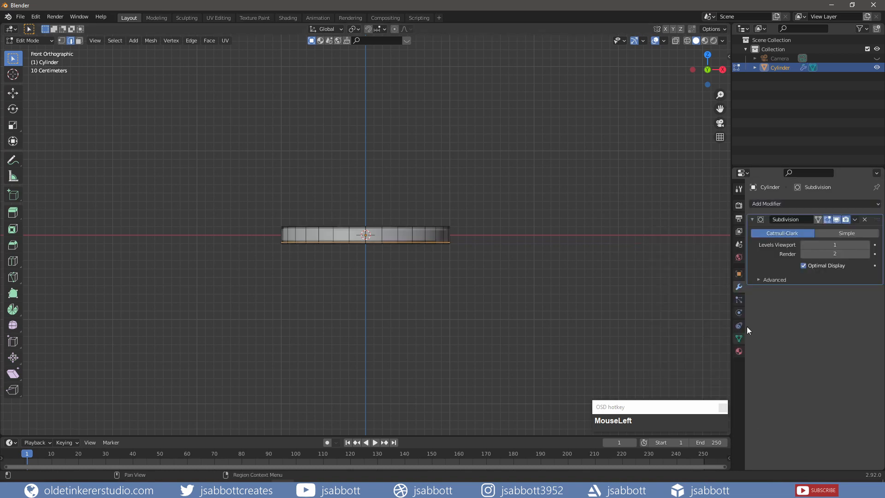
{"action": "left_click", "coordinate": [867, 245]}
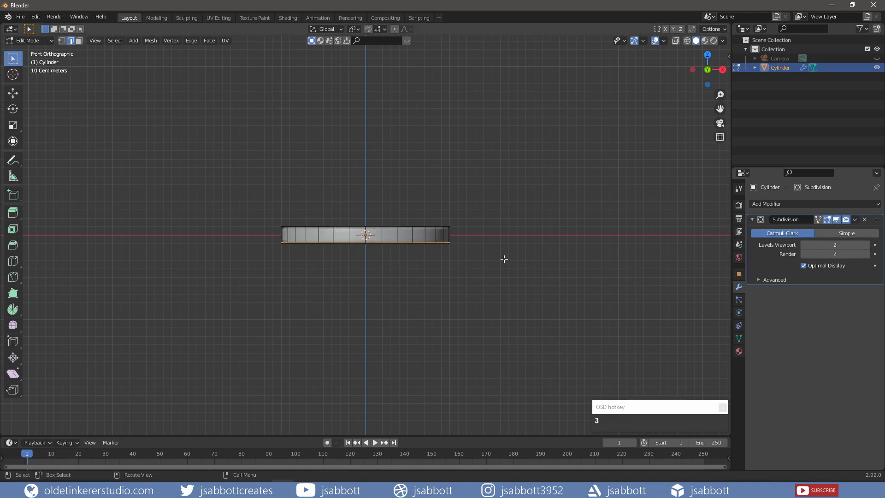
- Inset the cylinder's top and bottom faces to leave a narrow rim, and delete the inner faces
{"action": "key", "text": "3"}
{"action": "middle_click_drag", "start_coordinate": [450, 174], "coordinate": [424, 248]}
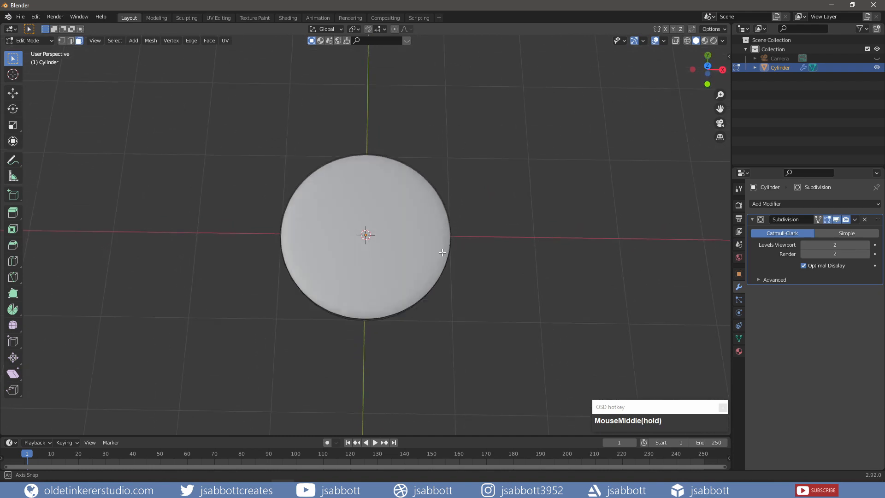
{"action": "left_click", "coordinate": [424, 248]}
{"action": "middle_click_drag", "start_coordinate": [494, 276], "coordinate": [444, 188]}
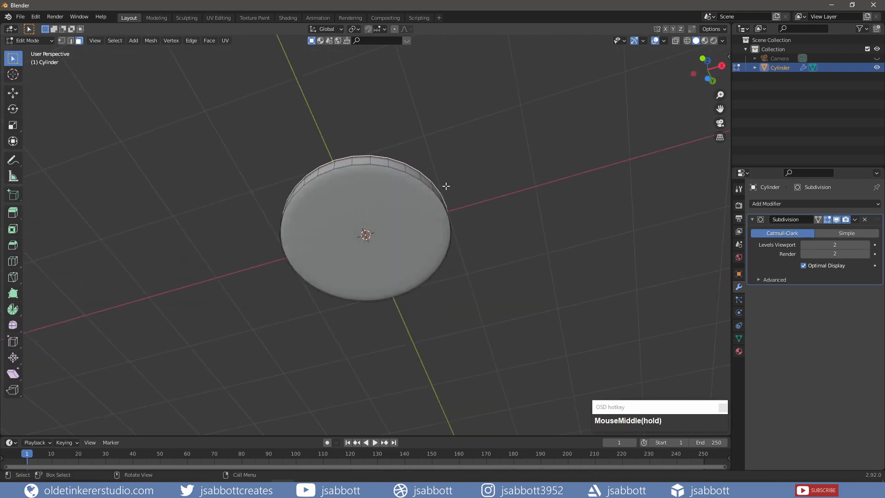
{"action": "left_click", "coordinate": [435, 201], "text": "shift"}
{"action": "key", "text": "KP_7"}
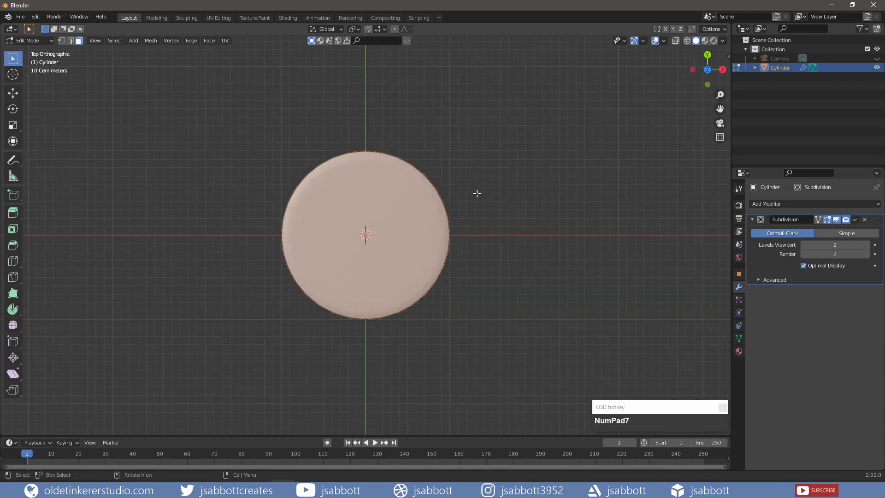
{"action": "key", "text": "i"}
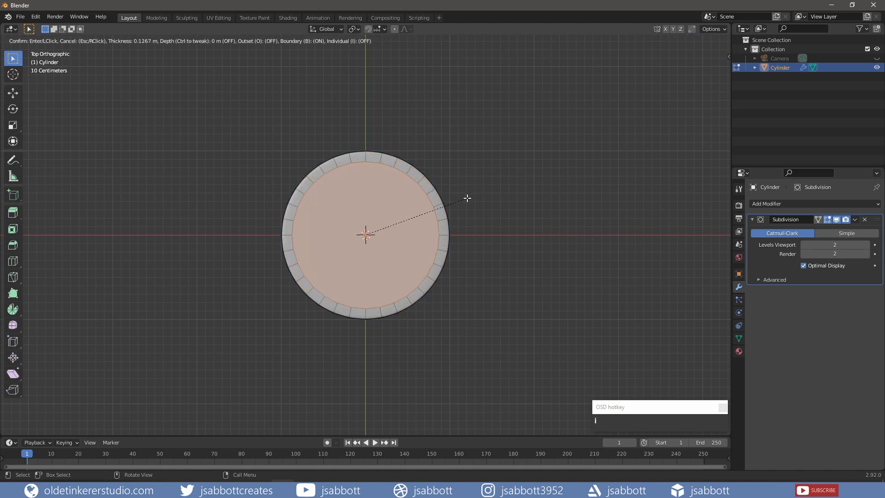
{"action": "left_click", "coordinate": [469, 197]}
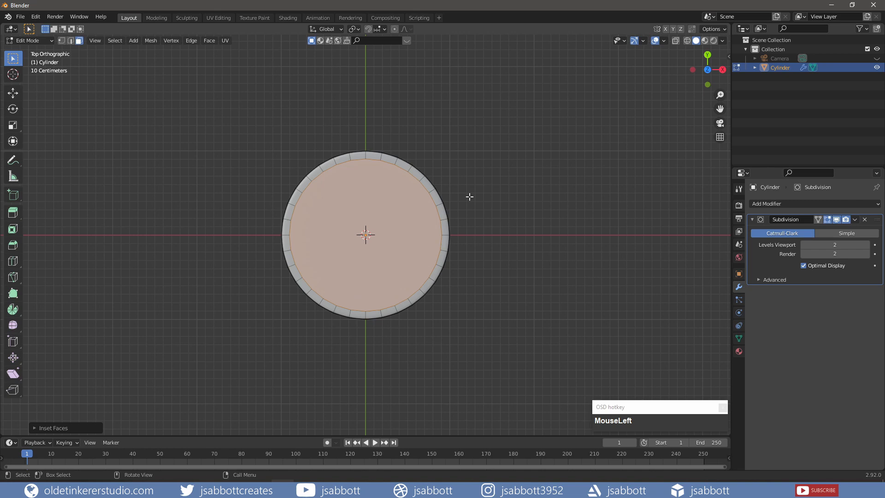
{"action": "key", "text": "x"}
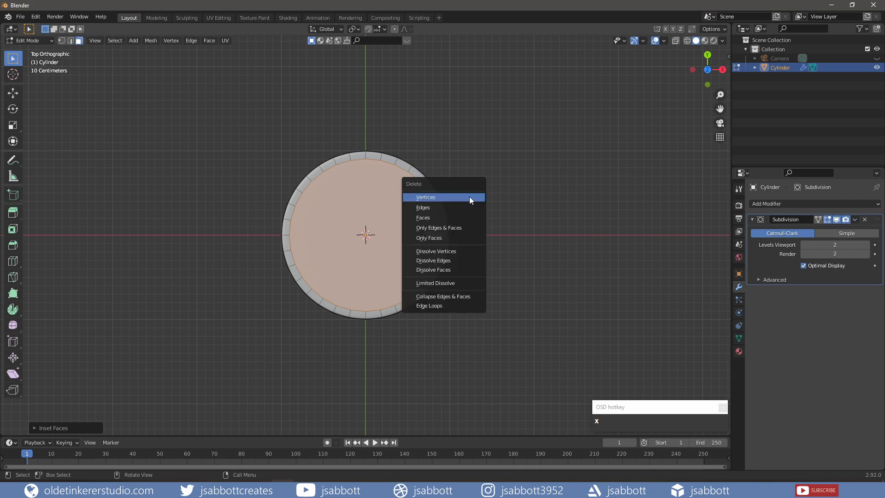
{"action": "left_click", "coordinate": [468, 218]}
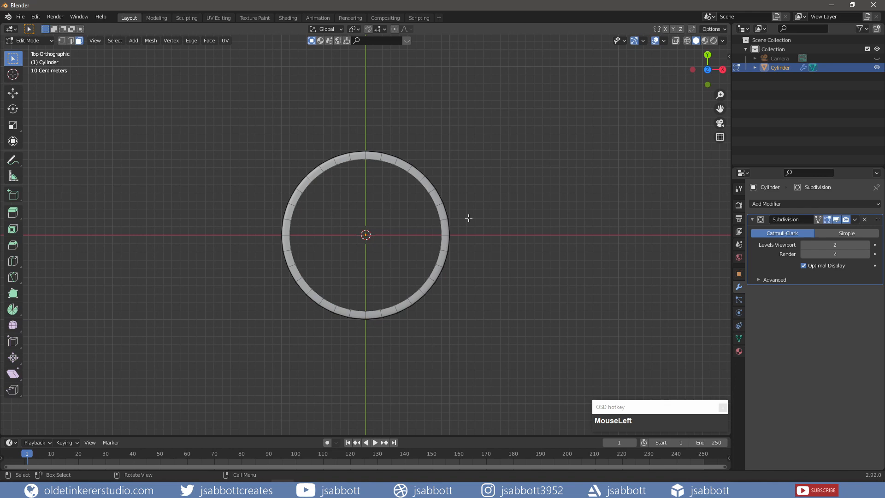
- Bridge the upper and lower inner edge loops to close the ring's inside wall
{"action": "middle_click_drag", "start_coordinate": [468, 217], "coordinate": [317, 197]}
{"action": "key", "text": "2"}
{"action": "left_click", "coordinate": [319, 209], "text": "alt"}
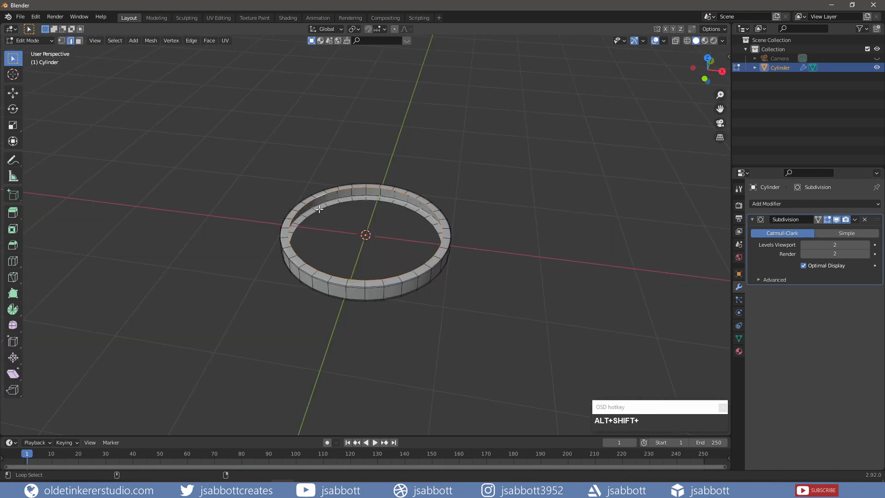
{"action": "left_click", "coordinate": [319, 209], "text": "alt+shift"}
{"action": "right_click", "coordinate": [319, 210]}
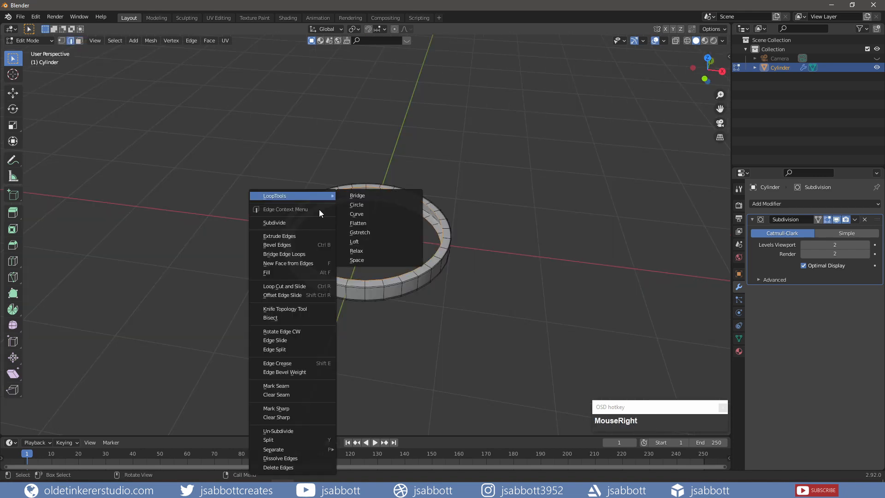
{"action": "left_click", "coordinate": [302, 254]}
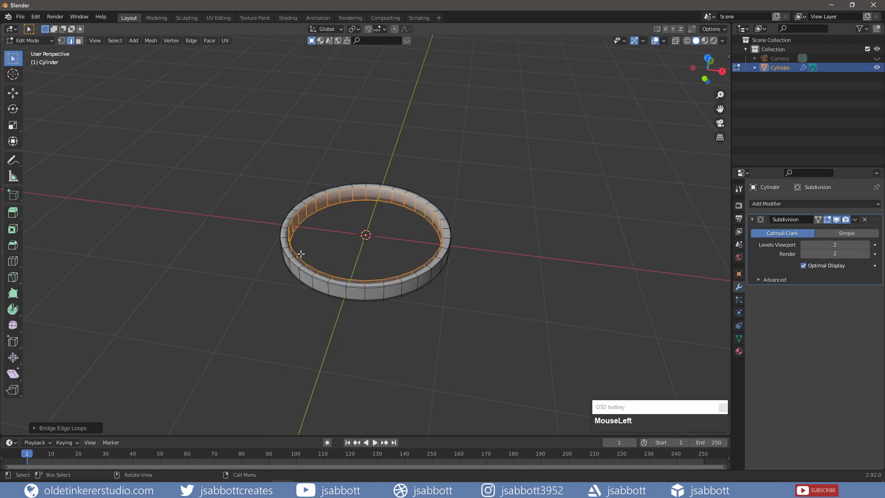
- Close the ring's bottom by extruding its lower inner edge loop inward twice with scaling and merging the last loop at its center
{"action": "middle_click_drag", "start_coordinate": [485, 187], "coordinate": [349, 192]}
{"action": "key", "text": "alt+a"}
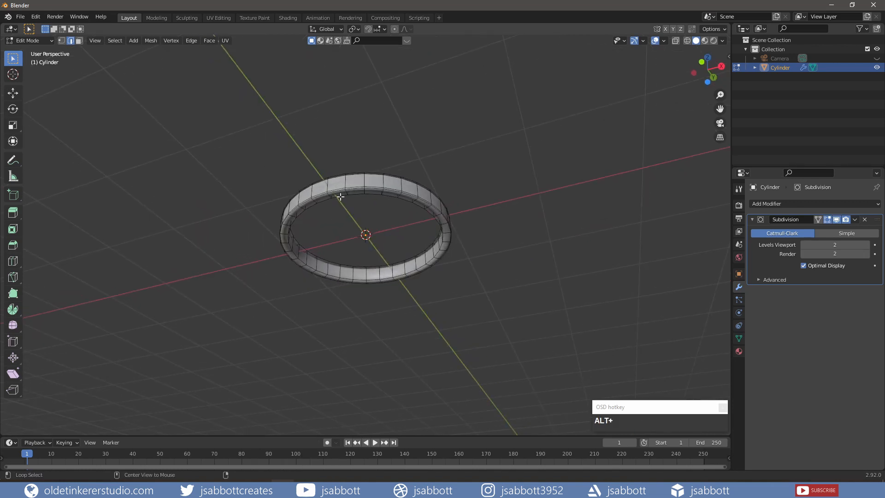
{"action": "left_click", "coordinate": [340, 196], "text": "alt"}
{"action": "middle_click_drag", "start_coordinate": [417, 178], "coordinate": [414, 147]}
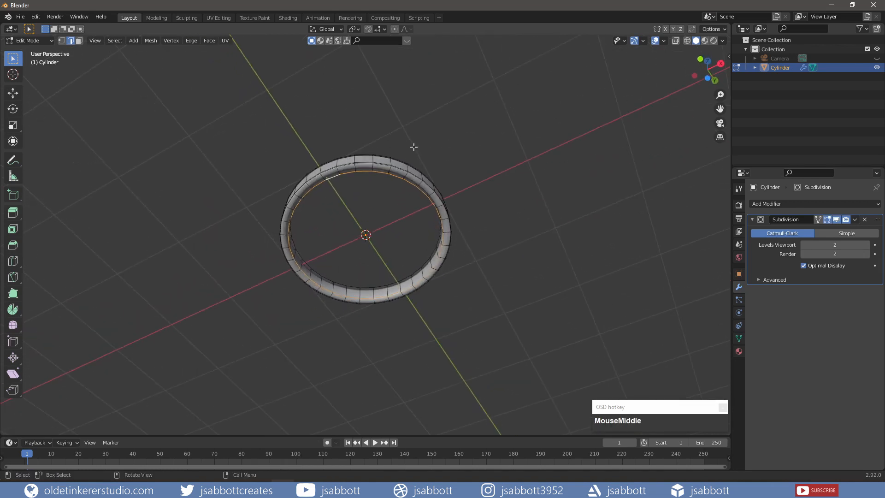
{"action": "key", "text": "e"}
{"action": "key", "text": "s"}
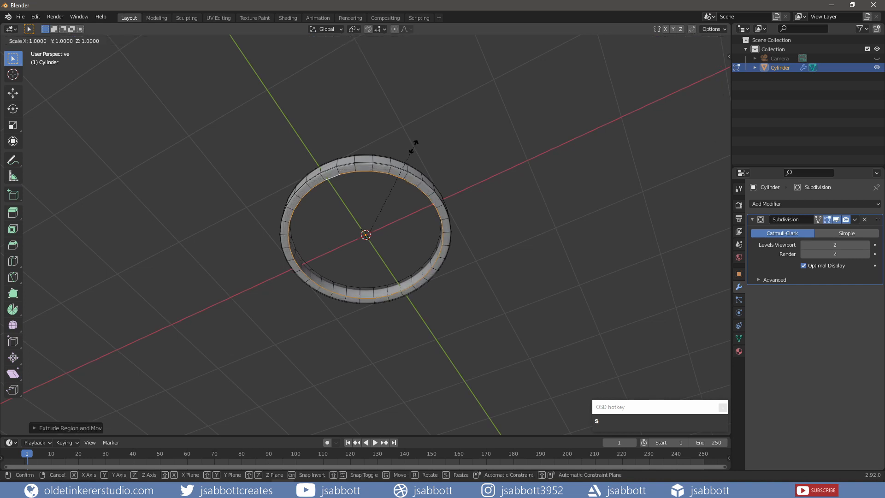
{"action": "left_click", "coordinate": [399, 168]}
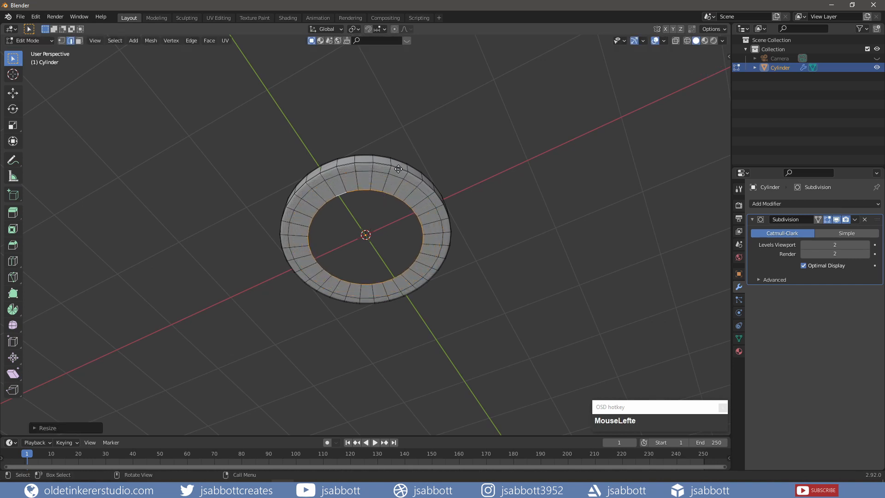
{"action": "key", "text": "e"}
{"action": "key", "text": "s"}
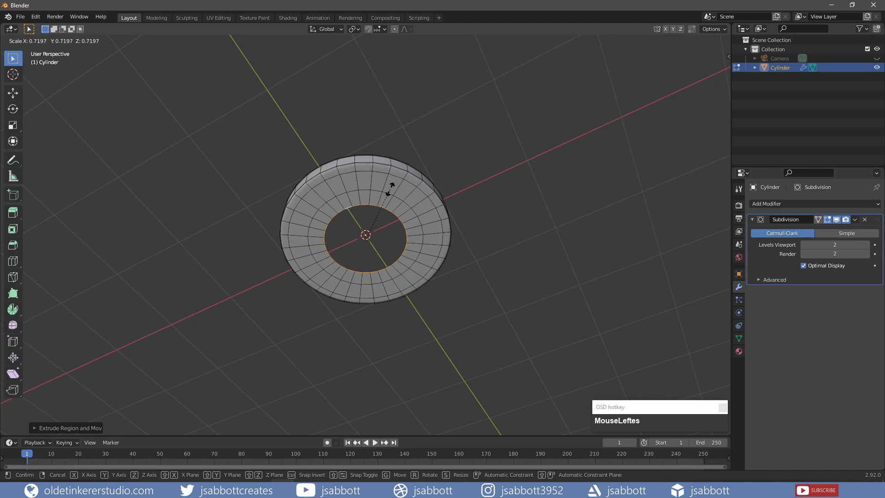
{"action": "left_click", "coordinate": [384, 201]}
{"action": "key", "text": "m"}
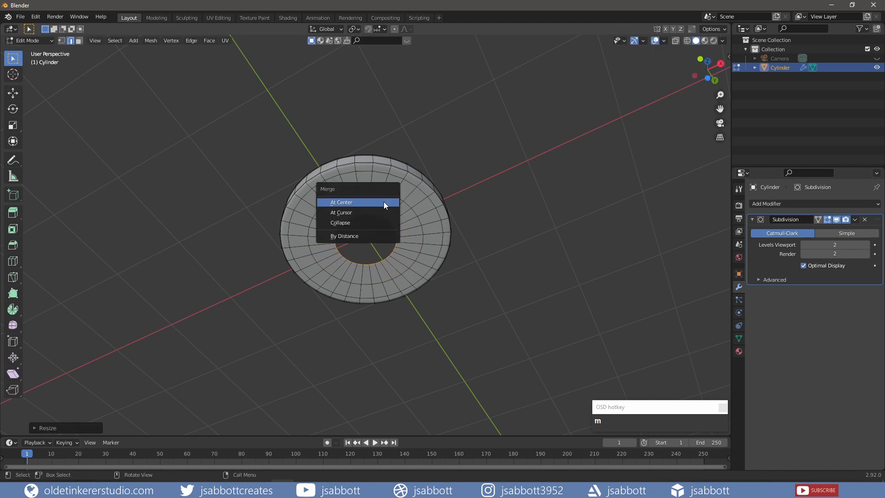
{"action": "left_click", "coordinate": [384, 203]}
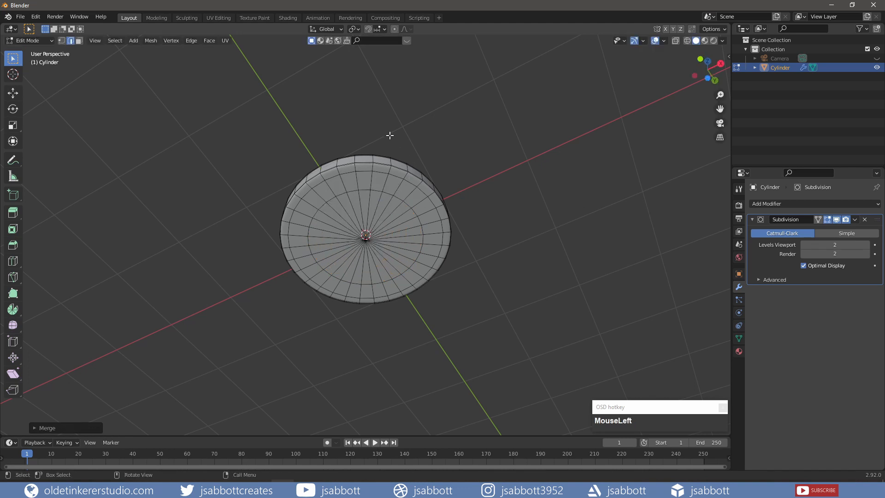
- Cap the ring's top by extruding its upper inner edge loop inward twice with scaling and merging the last loop at its center
{"action": "middle_click_drag", "start_coordinate": [389, 134], "coordinate": [430, 257]}
{"action": "left_click", "coordinate": [439, 217], "text": "alt"}
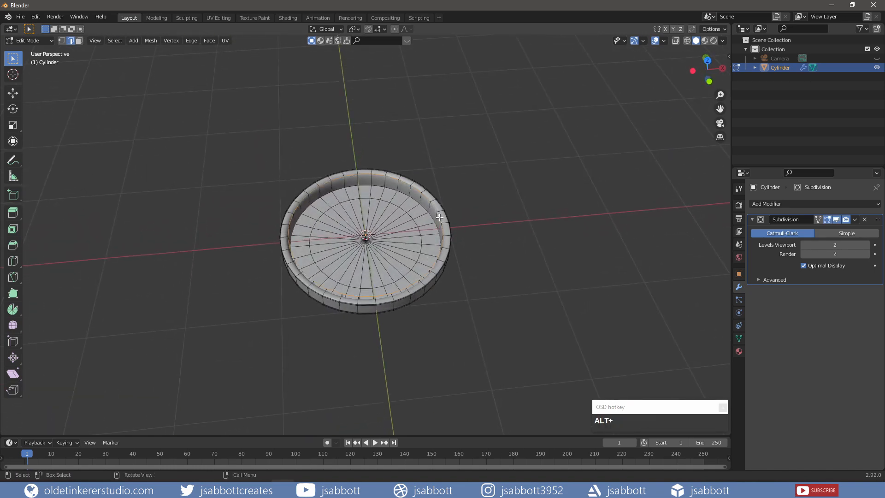
{"action": "key", "text": "e"}
{"action": "key", "text": "s"}
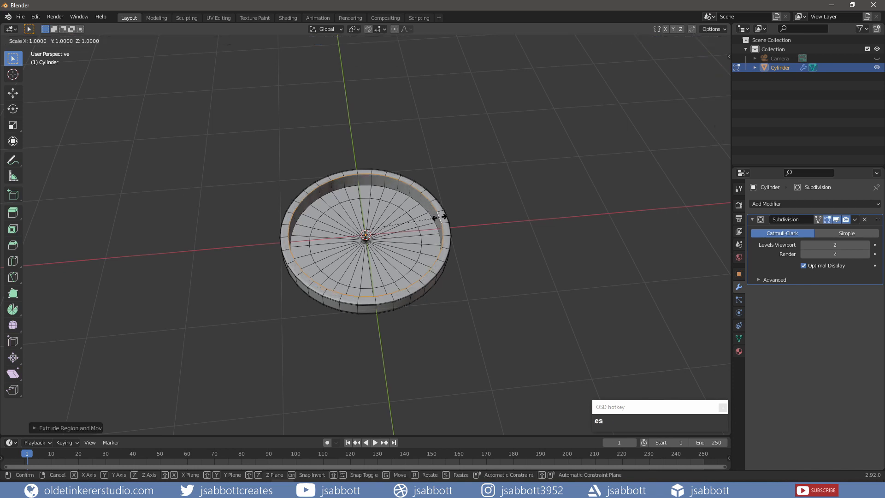
{"action": "left_click", "coordinate": [415, 224]}
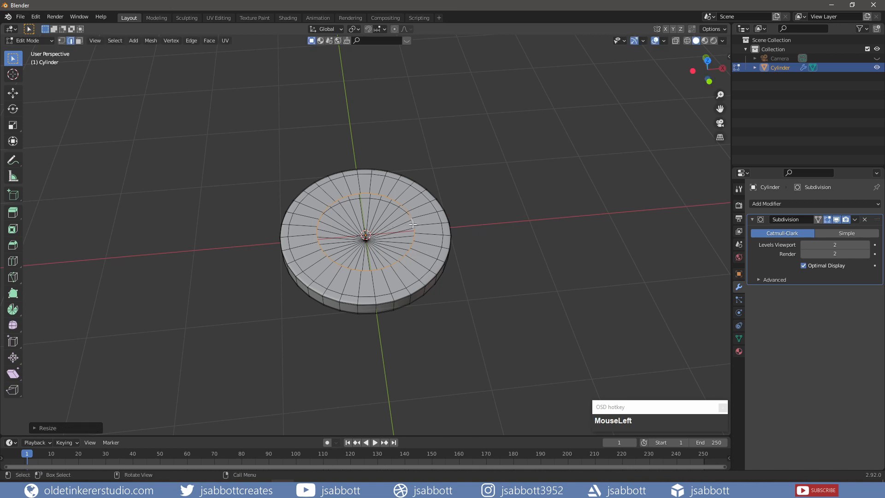
{"action": "key", "text": "KP_7"}
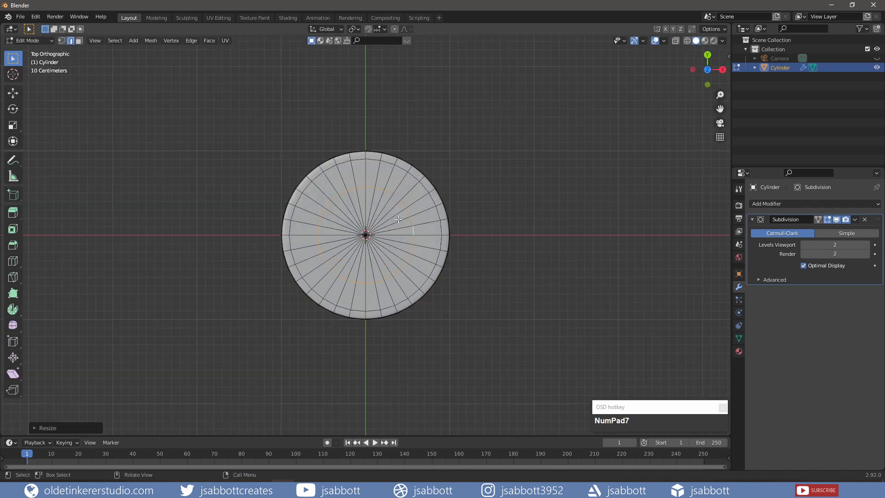
{"action": "key", "text": "e"}
{"action": "key", "text": "s"}
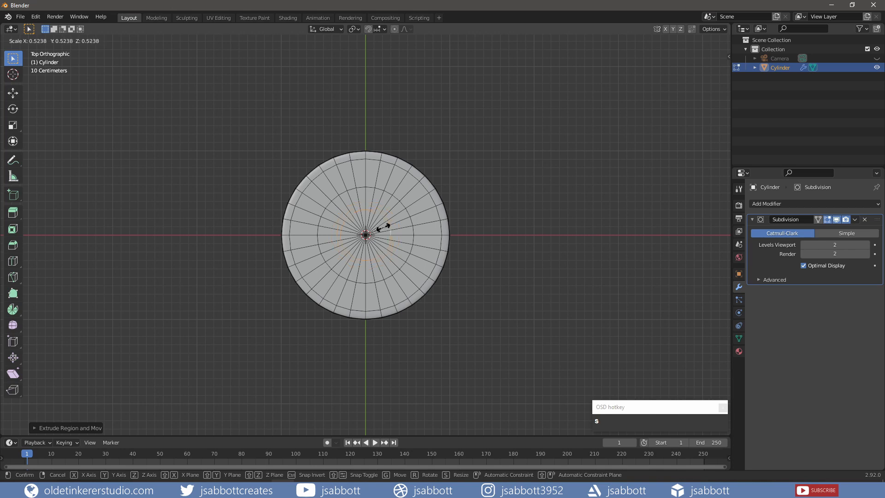
{"action": "left_click", "coordinate": [383, 228]}
{"action": "key", "text": "m"}
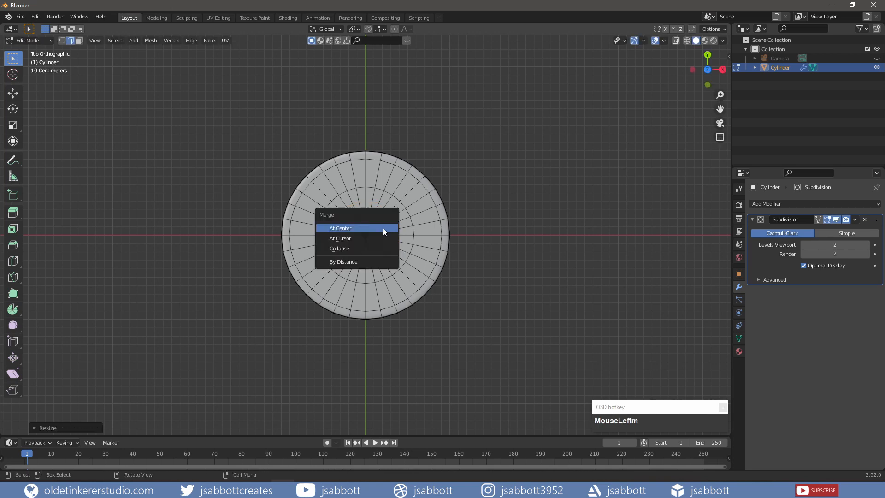
{"action": "left_click", "coordinate": [382, 227]}
- Circle-select all faces of the top cap inside the rim and separate them into their own object
{"action": "key", "text": "3"}
{"action": "key", "text": "c"}
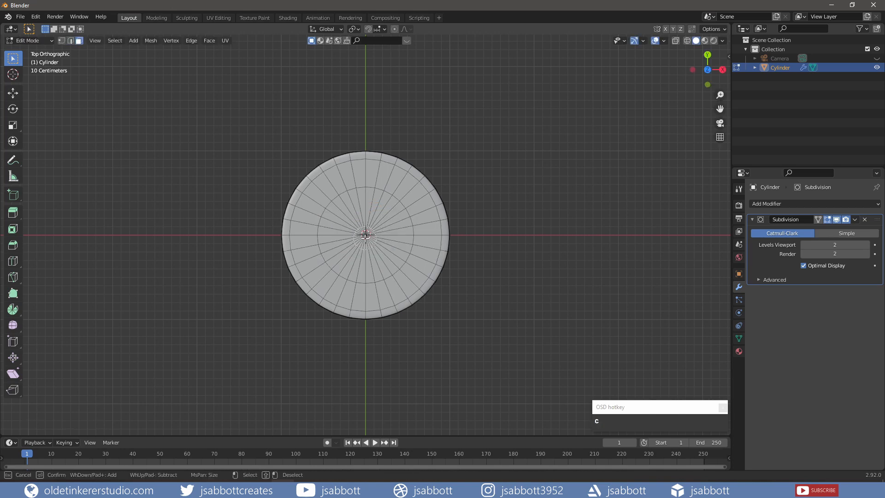
{"action": "scroll", "coordinate": [365, 236], "scroll_direction": "up", "scroll_amount": 1}
{"action": "scroll", "coordinate": [365, 236], "scroll_direction": "down", "scroll_amount": 3}
{"action": "left_click", "coordinate": [365, 236]}
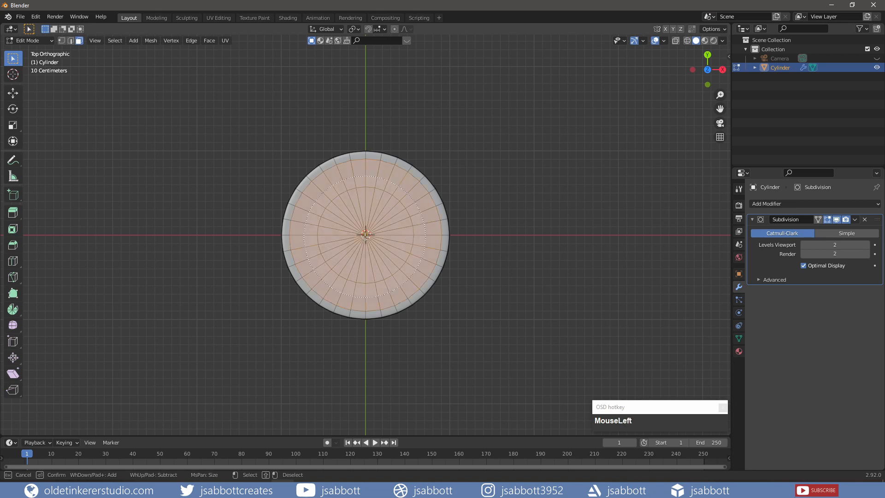
{"action": "right_click", "coordinate": [365, 235]}
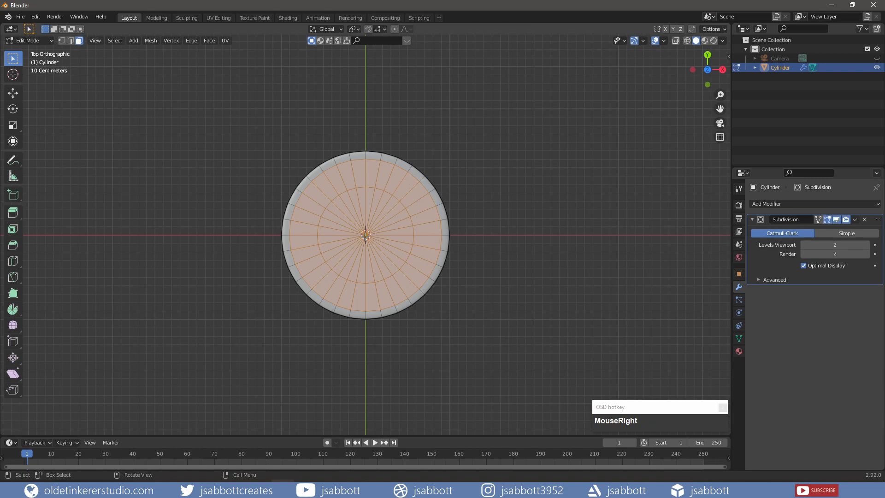
{"action": "key", "text": "p"}
{"action": "left_click", "coordinate": [365, 239]}
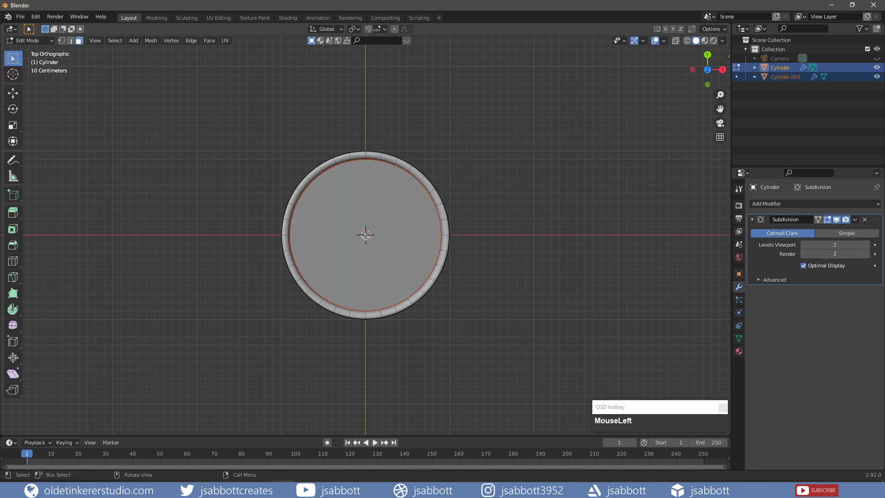
- Save the file as compass-may2021.blend and apply the Subdivision modifier on the compass body in Object Mode
{"action": "key", "text": "ctrl+s"}
{"action": "key", "text": "Tab"}
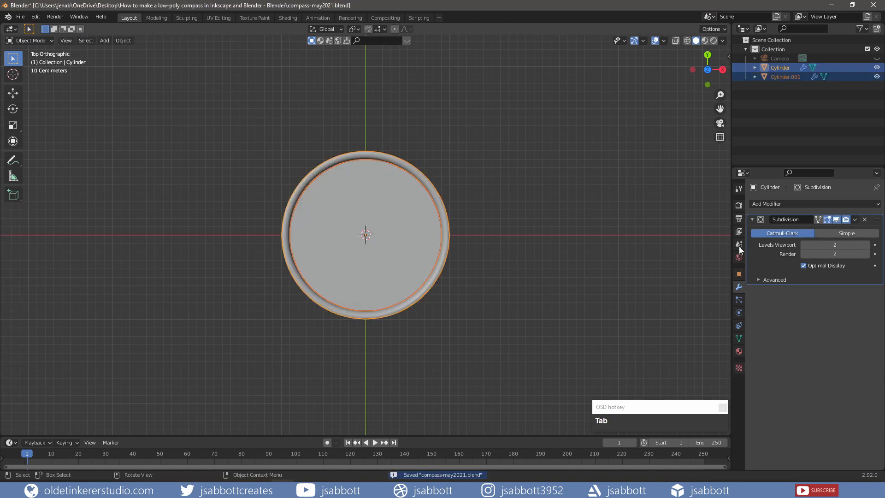
{"action": "left_click", "coordinate": [856, 219]}
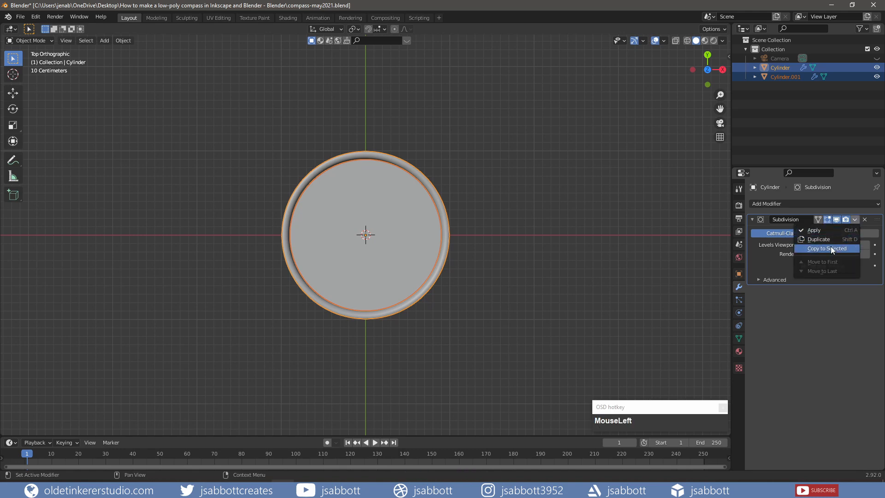
{"action": "left_click", "coordinate": [826, 230]}
- Scale the glass disc up by a factor of about 1.03 and lower it about 0.035 m along Z into the rim
{"action": "key", "text": "s"}
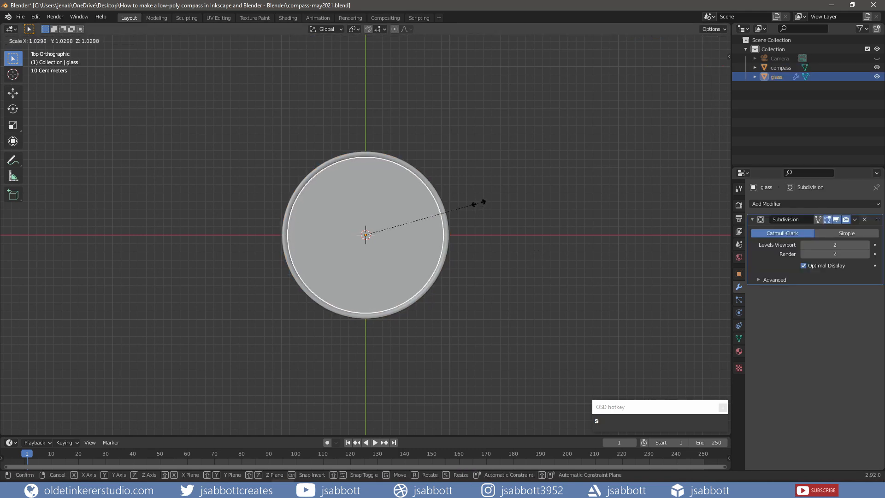
{"action": "left_click", "coordinate": [479, 203]}
{"action": "key", "text": "KP_1"}
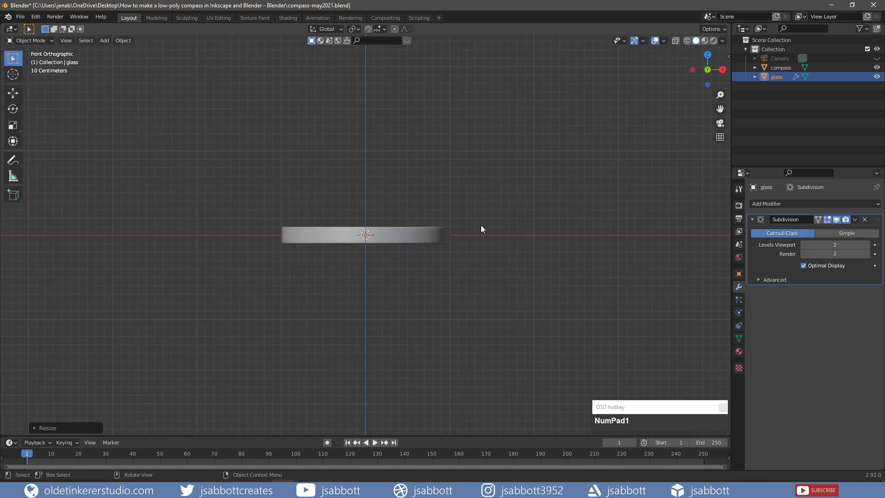
{"action": "left_click", "coordinate": [686, 41]}
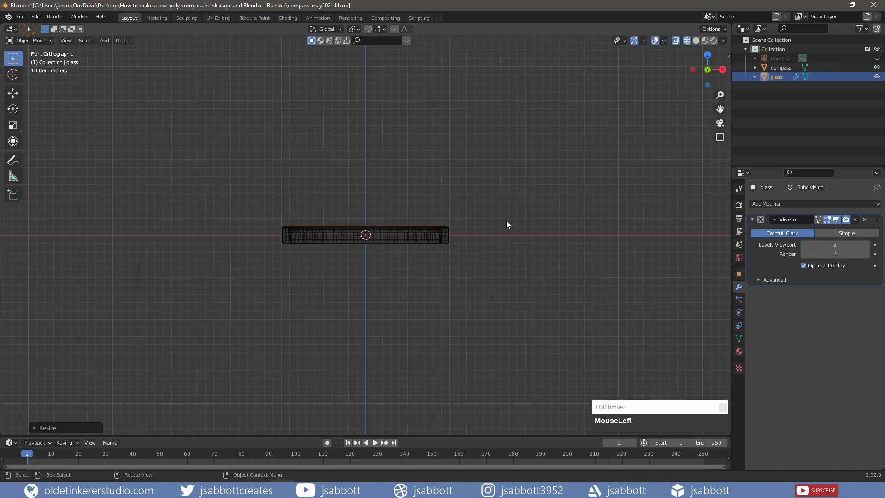
{"action": "scroll", "coordinate": [506, 225], "scroll_direction": "up", "scroll_amount": 3}
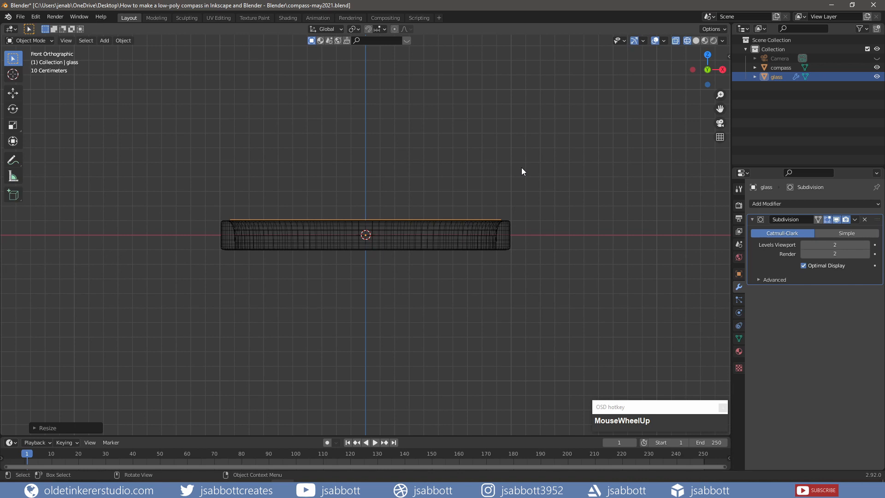
{"action": "key", "text": "g"}
{"action": "key", "text": "z"}
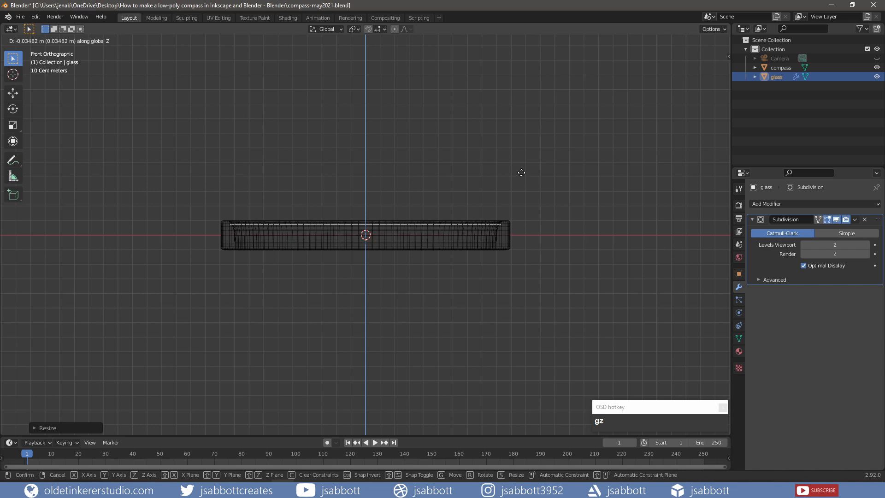
{"action": "left_click", "coordinate": [521, 172]}
- Apply the glass disc's scale, and hide the glass with the viewport in Material Preview shading
{"action": "key", "text": "ctrl+a"}
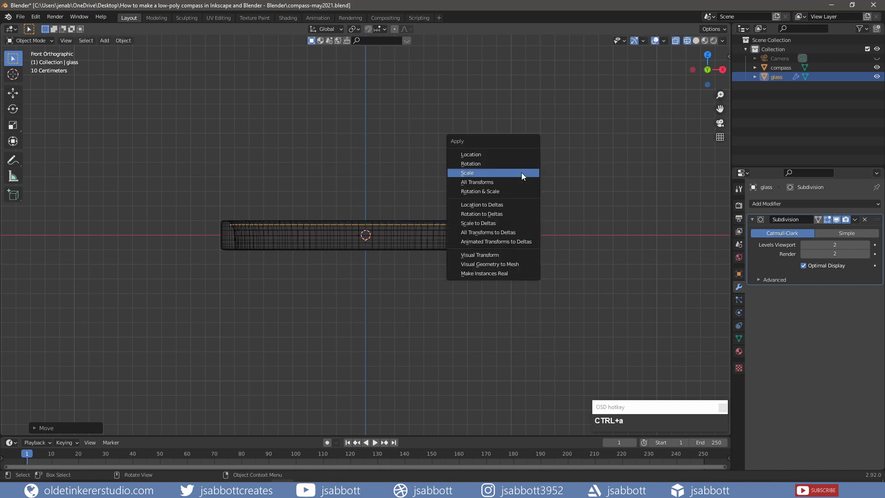
{"action": "left_click", "coordinate": [521, 172]}
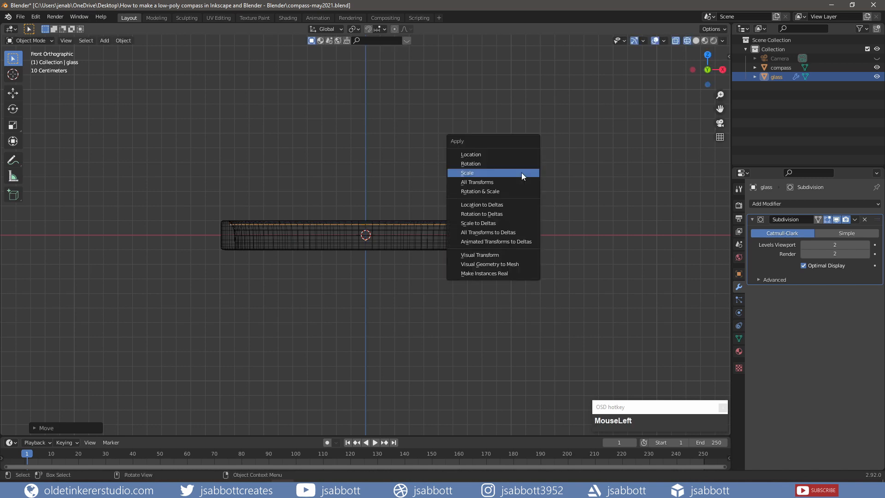
{"action": "left_click", "coordinate": [704, 41]}
{"action": "left_click", "coordinate": [876, 77]}
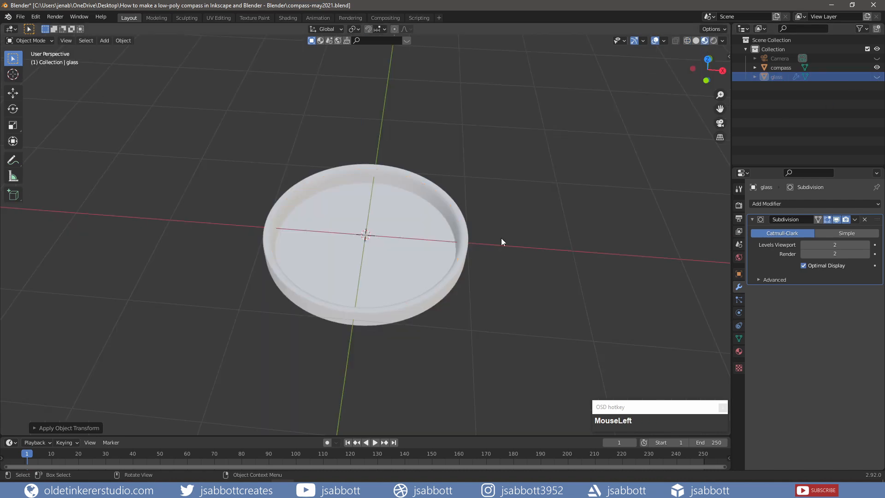
- Add a plane at the compass center and scale it down uniformly to fit well inside the rim
{"action": "key", "text": "shift+a"}
{"action": "mouse_move", "coordinate": [501, 238]}
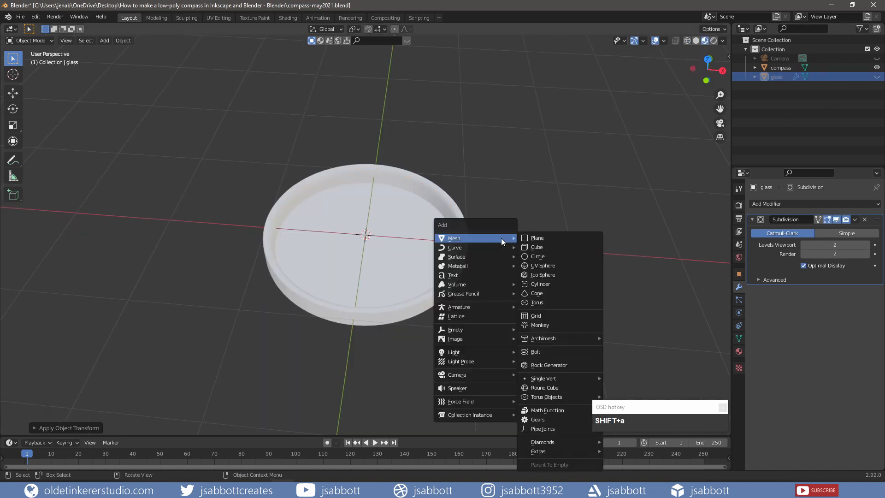
{"action": "left_click", "coordinate": [538, 238]}
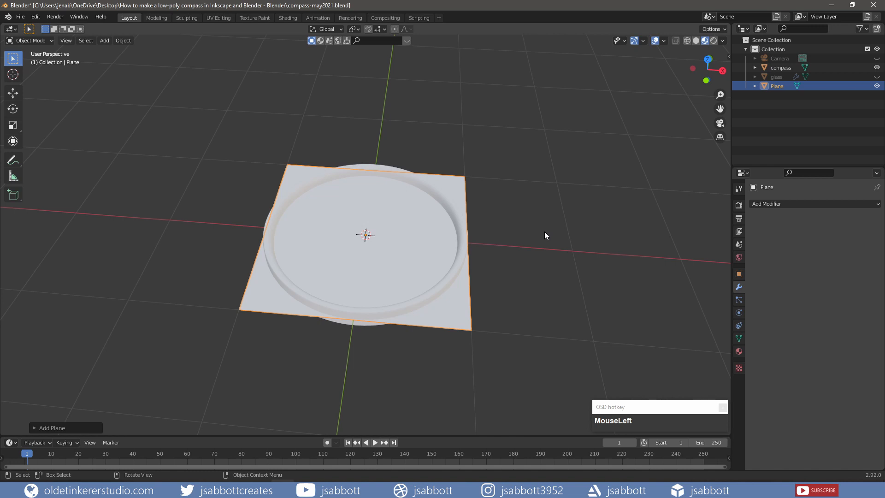
{"action": "key", "text": "KP_7"}
{"action": "key", "text": "s"}
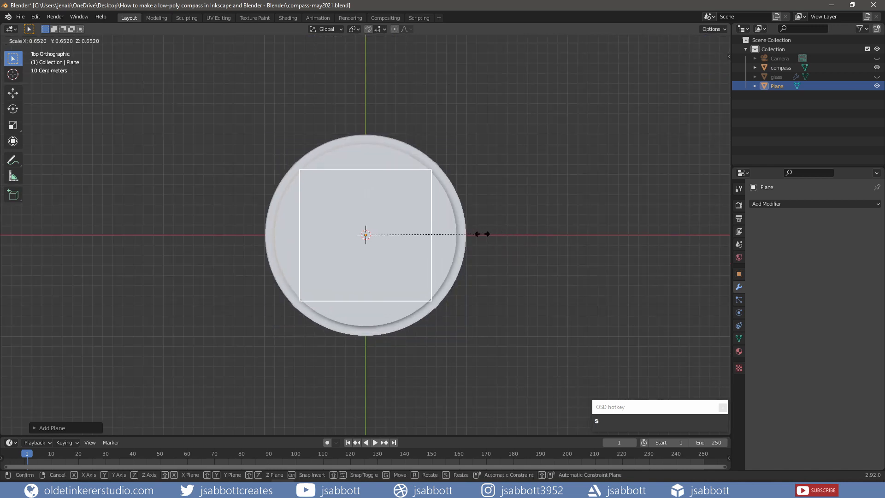
{"action": "left_click", "coordinate": [468, 235]}
- Narrow the plane along X to about 0.08 of its width as a thin vertical strip and apply its scale
{"action": "key", "text": "s"}
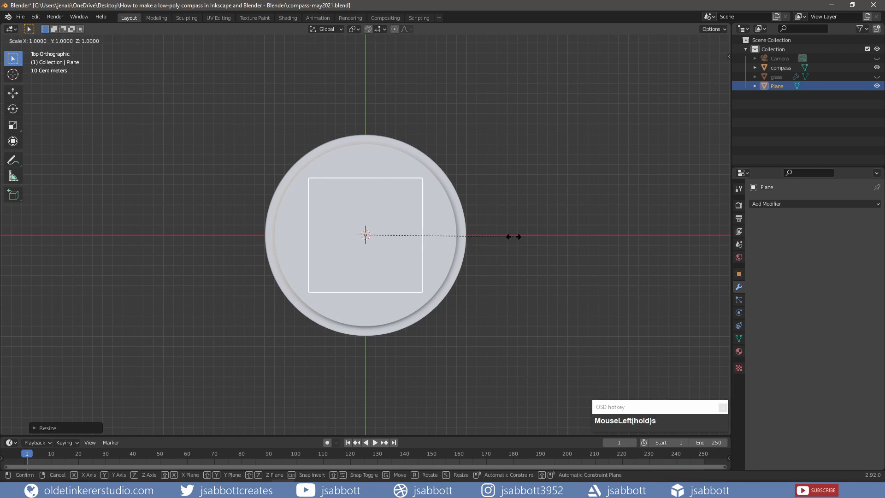
{"action": "key", "text": "x"}
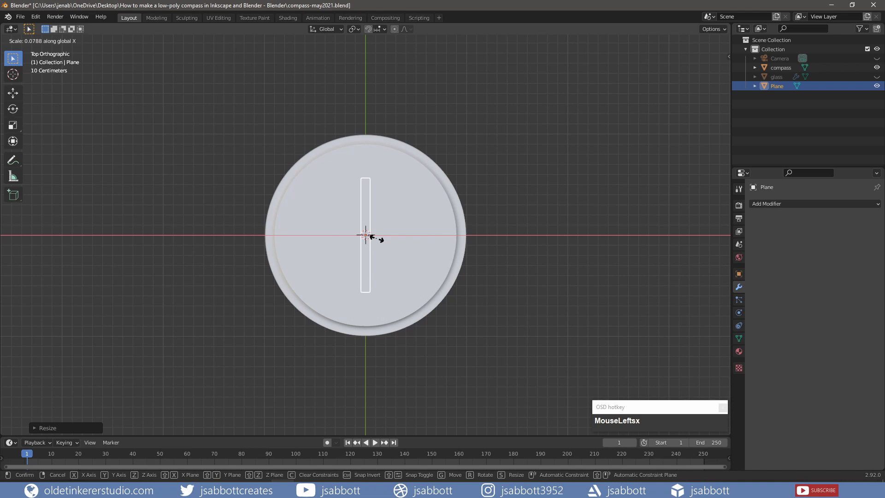
{"action": "left_click", "coordinate": [376, 239]}
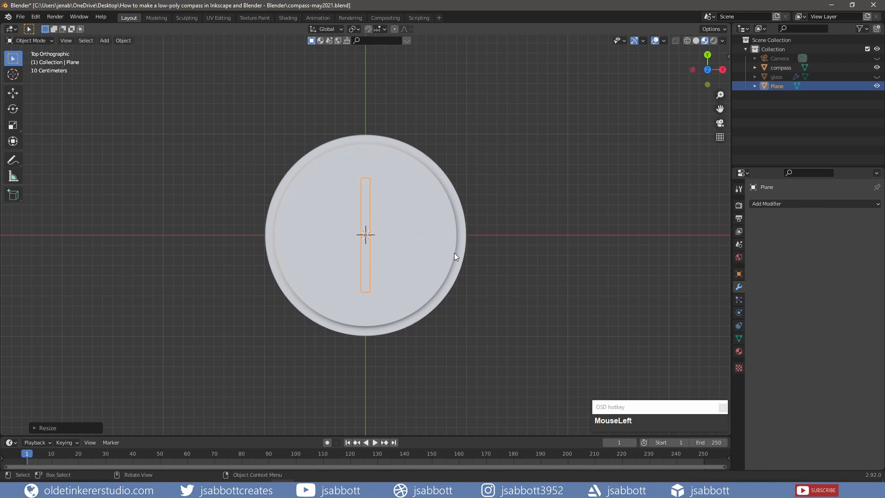
{"action": "key", "text": "ctrl+a"}
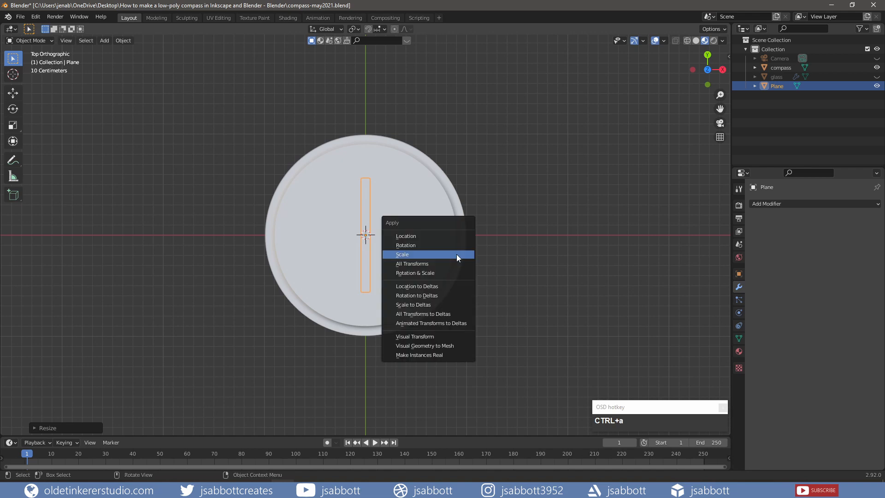
{"action": "left_click", "coordinate": [458, 256]}
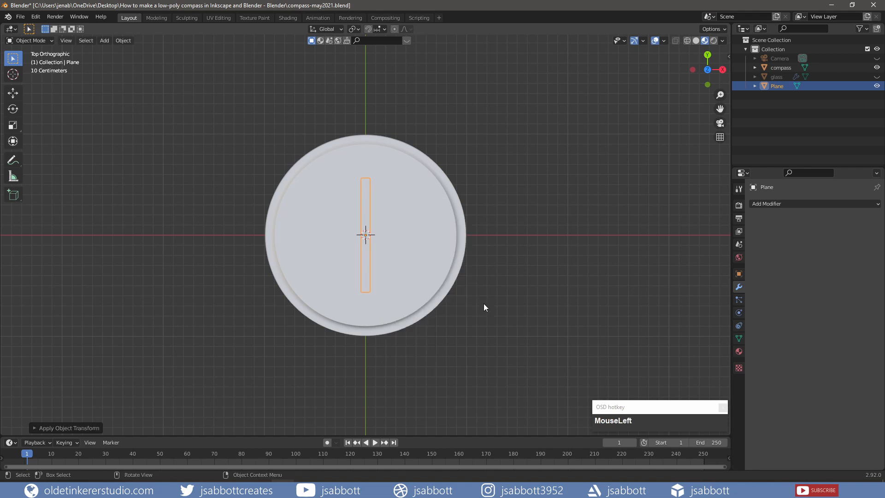
- Add a crosswise loop cut to the needle strip and slide it by a factor of about -0.65 toward the upper end
{"action": "key", "text": "KP_5"}
{"action": "key", "text": "Tab"}
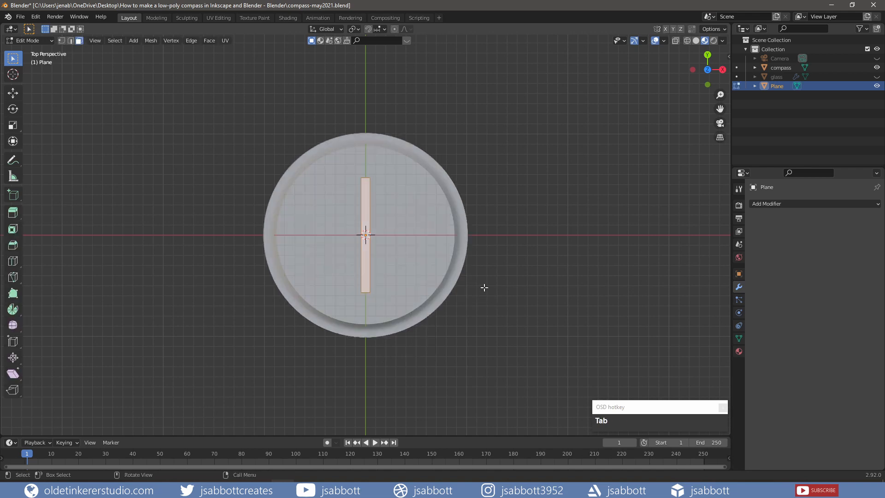
{"action": "key", "text": "ctrl+r"}
{"action": "left_click", "coordinate": [369, 221]}
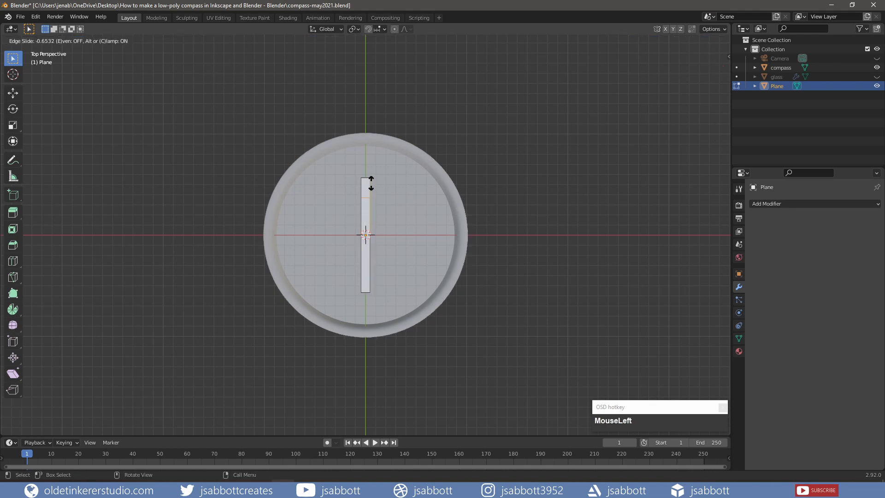
{"action": "left_click", "coordinate": [371, 183]}
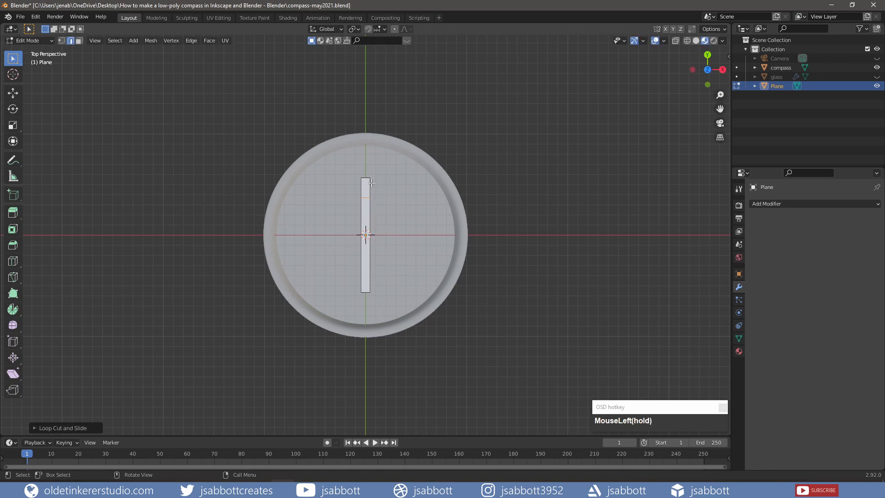
- Scale the two vertices at the strip's upper end inward along X to form a narrow pointed tip
{"action": "key", "text": "1"}
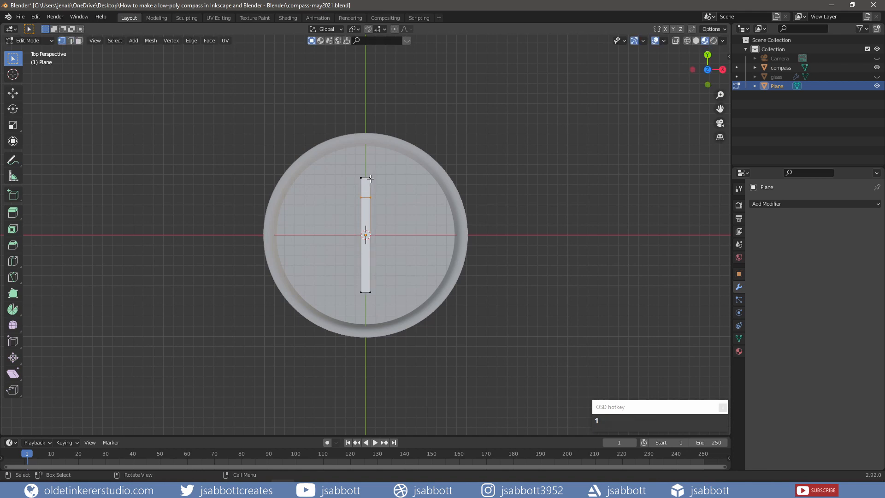
{"action": "left_click", "coordinate": [370, 178]}
{"action": "left_click", "coordinate": [360, 178], "text": "shift"}
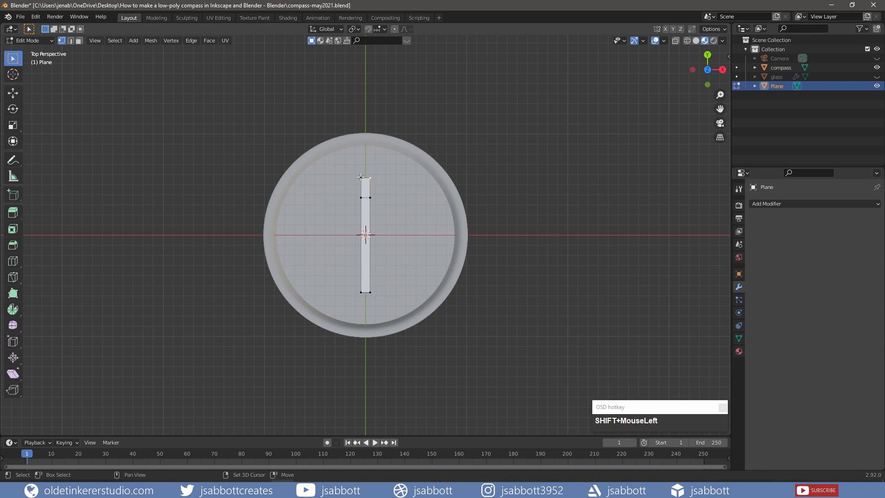
{"action": "key", "text": "s"}
{"action": "key", "text": "x"}
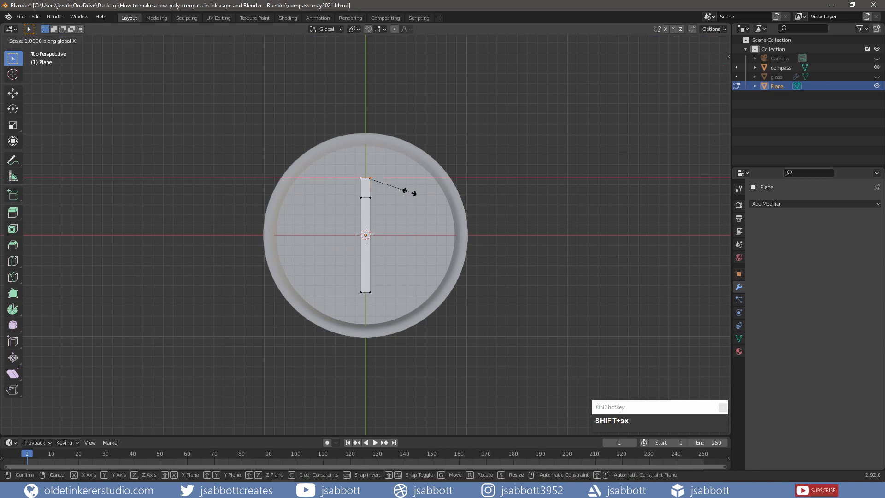
{"action": "left_click", "coordinate": [383, 182]}
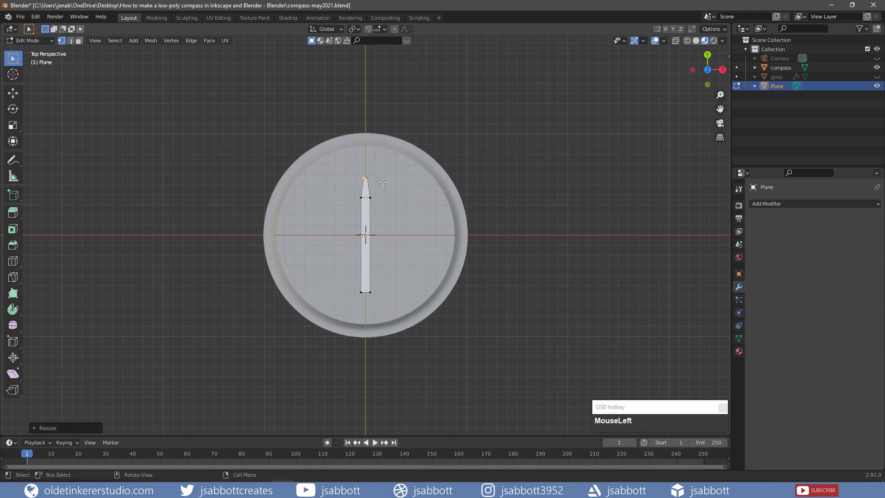
- Cut the needle lengthwise along its middle and raise that center edge about 0.006 m along Z as a ridge
{"action": "key", "text": "g"}
{"action": "key", "text": "g"}
{"action": "left_click", "coordinate": [366, 292]}
{"action": "key", "text": "2"}
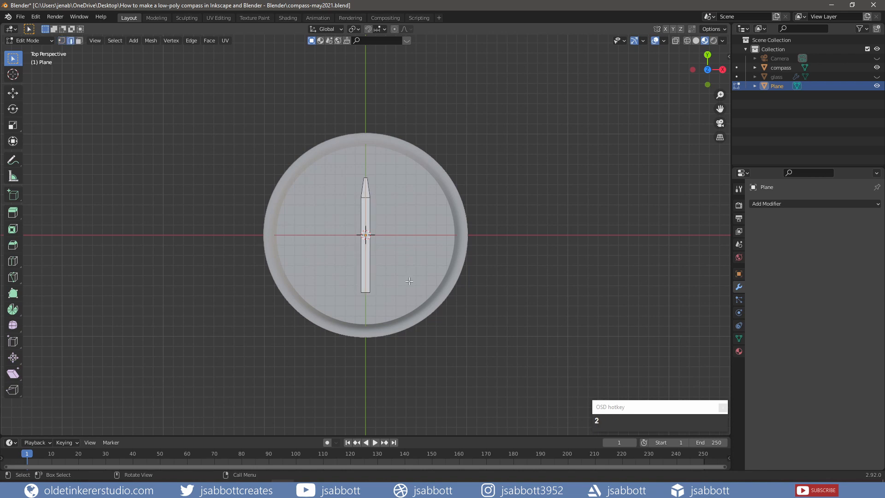
{"action": "middle_click_drag", "start_coordinate": [409, 281], "coordinate": [372, 198]}
{"action": "scroll", "coordinate": [399, 220], "scroll_direction": "up", "scroll_amount": 2}
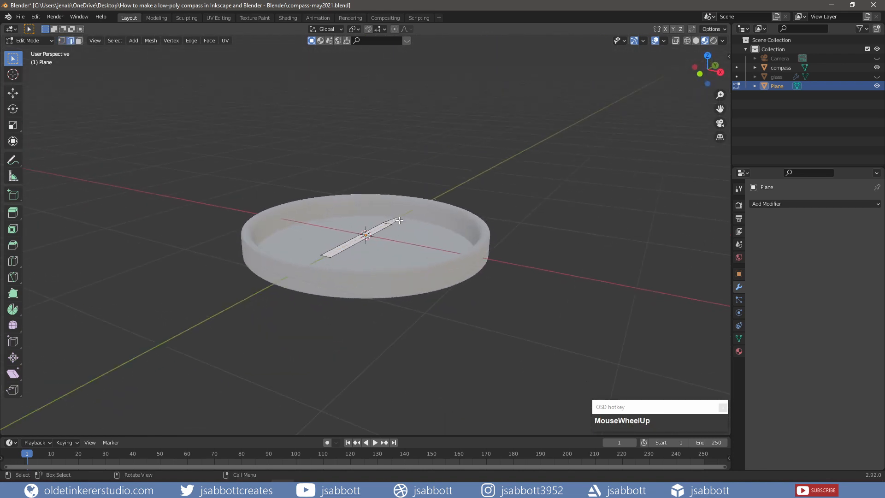
{"action": "scroll", "coordinate": [399, 221], "scroll_direction": "up", "scroll_amount": 1}
{"action": "key", "text": "g"}
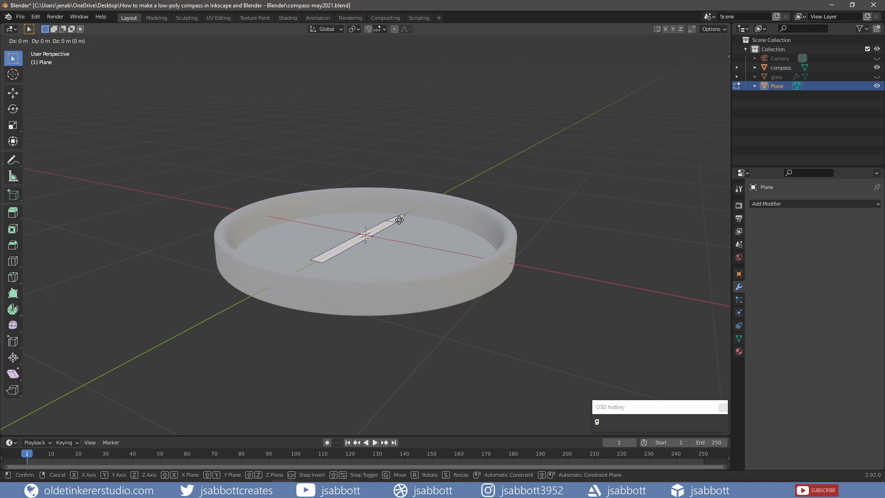
{"action": "key", "text": "z"}
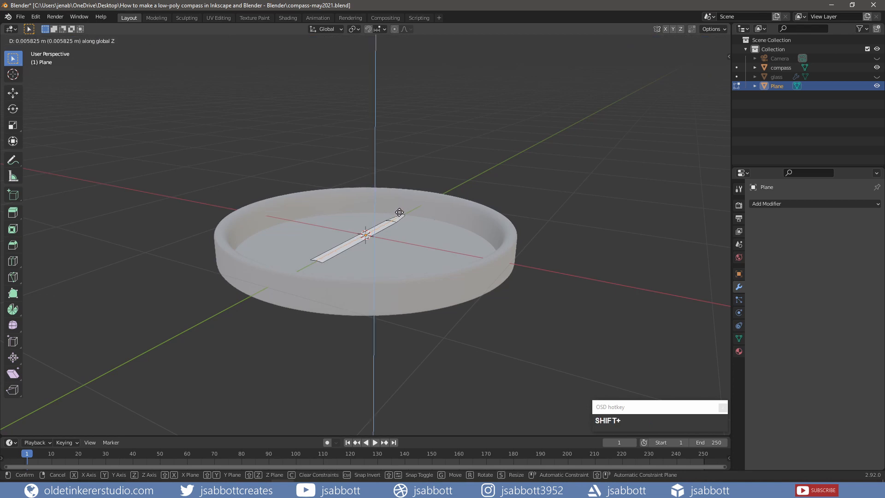
{"action": "left_click", "coordinate": [399, 211]}
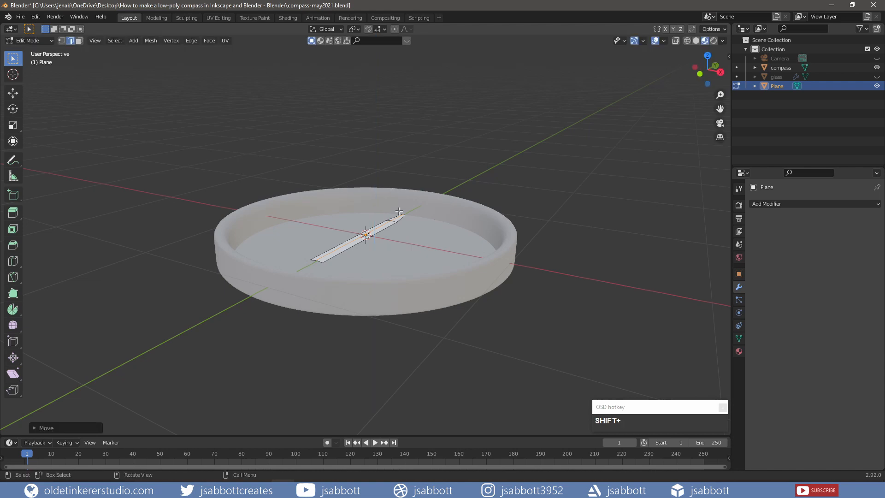
- Add a Solidify modifier to the needle with 0.01 m thickness and apply it in Object Mode
{"action": "left_click", "coordinate": [780, 204]}
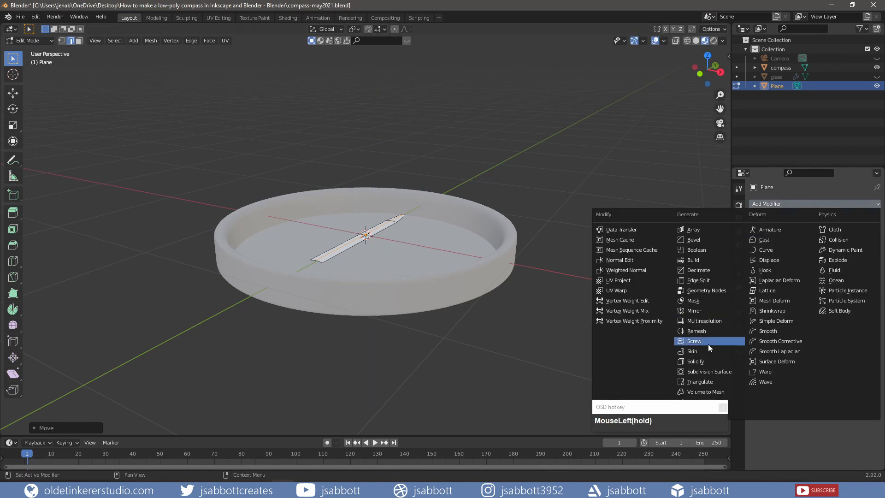
{"action": "left_click", "coordinate": [708, 360]}
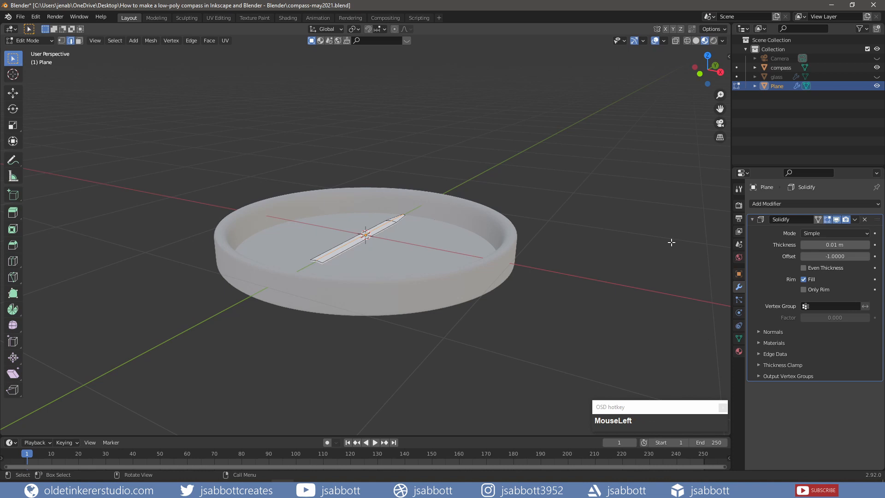
{"action": "key", "text": "Tab"}
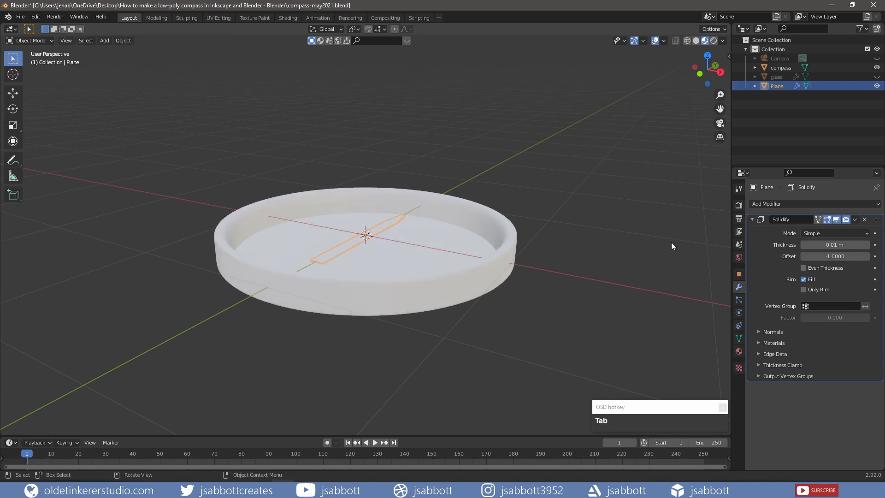
{"action": "left_click", "coordinate": [855, 219]}
{"action": "left_click", "coordinate": [831, 229]}
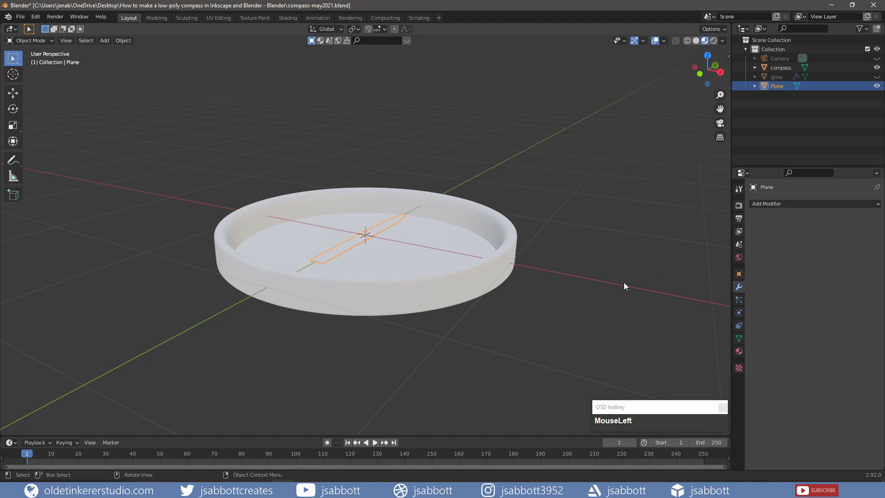
- Add a Bevel modifier to the needle with an amount of 2 m and 5 segments, and apply it
{"action": "left_click", "coordinate": [767, 203]}
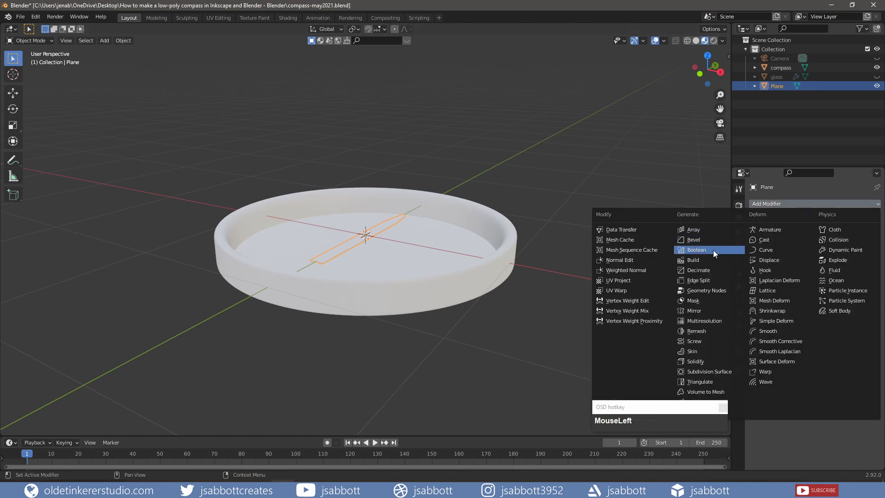
{"action": "left_click", "coordinate": [704, 239]}
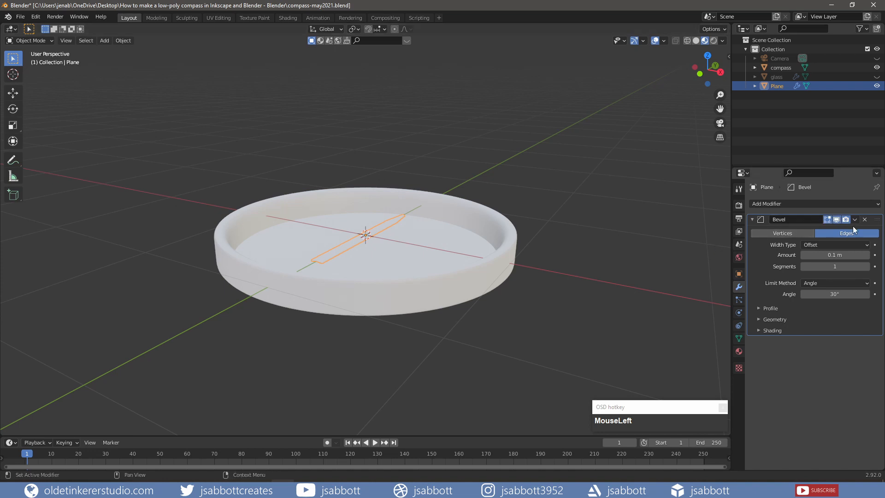
{"action": "left_click", "coordinate": [833, 255]}
{"action": "type", "text": "2"}
{"action": "key", "text": "Return"}
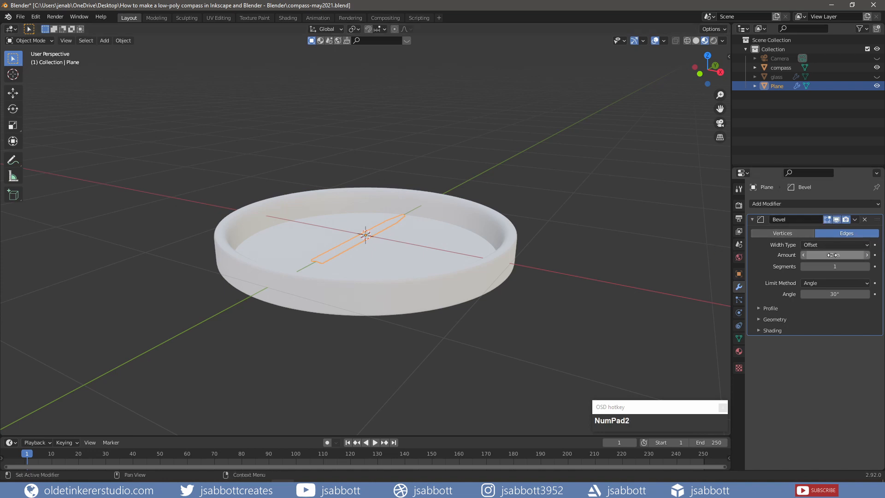
{"action": "left_click", "coordinate": [832, 268]}
{"action": "type", "text": "5"}
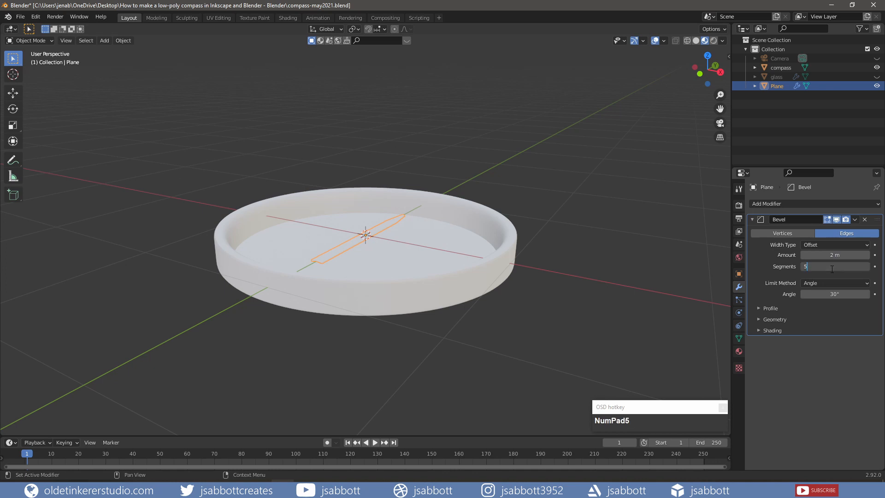
{"action": "key", "text": "Return"}
{"action": "left_click", "coordinate": [855, 219]}
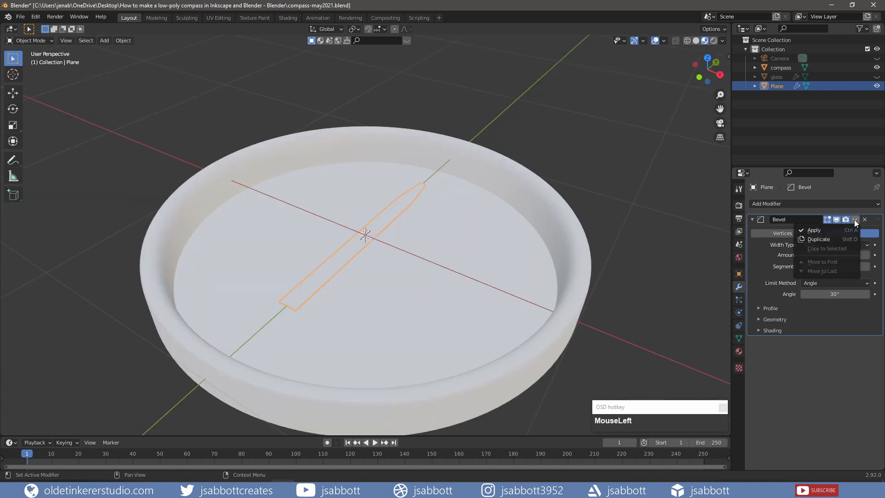
{"action": "left_click", "coordinate": [831, 231]}
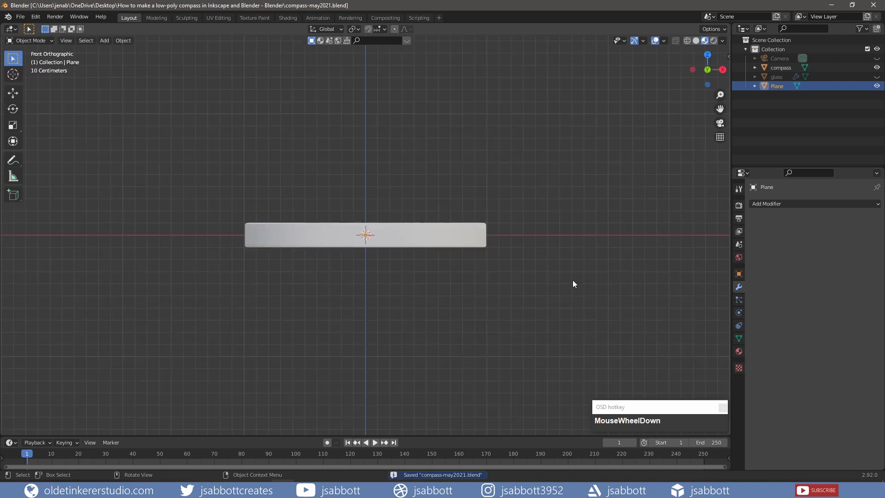
- Add a cylinder at the compass center and scale it down uniformly to a small pin about as wide as the needle
{"action": "key", "text": "shift+a"}
{"action": "mouse_move", "coordinate": [572, 281]}
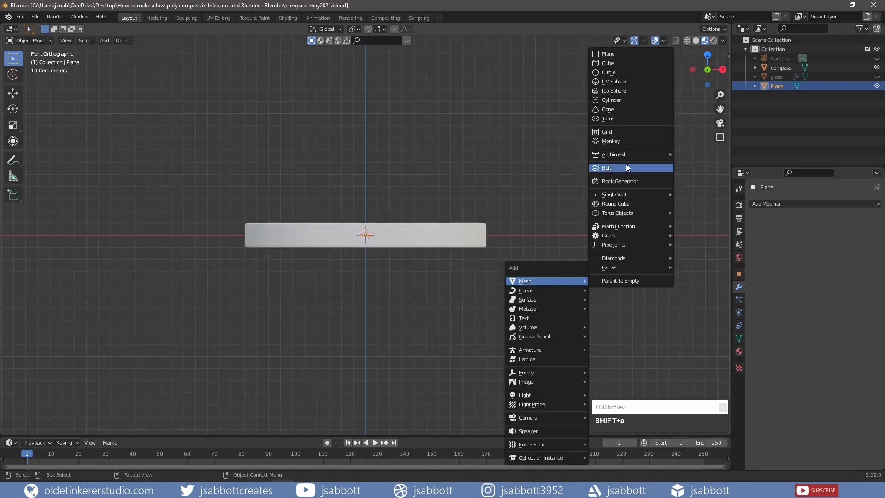
{"action": "left_click", "coordinate": [630, 101]}
{"action": "key", "text": "s"}
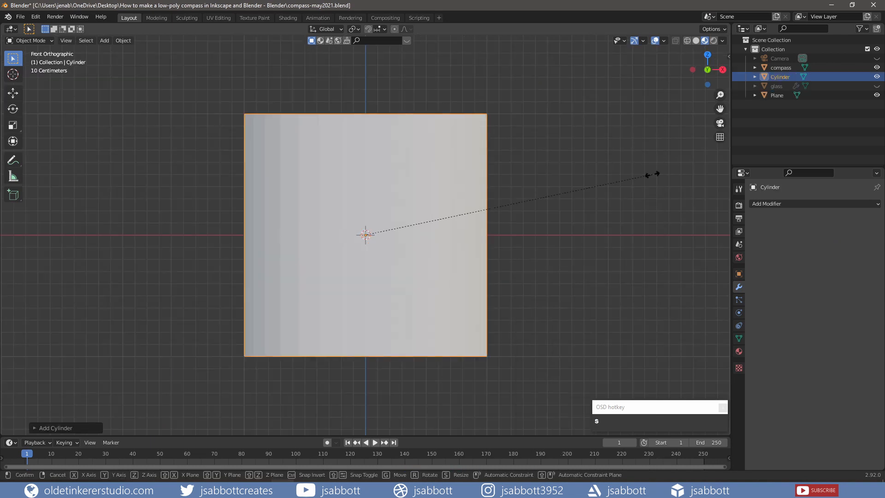
{"action": "left_click", "coordinate": [413, 223]}
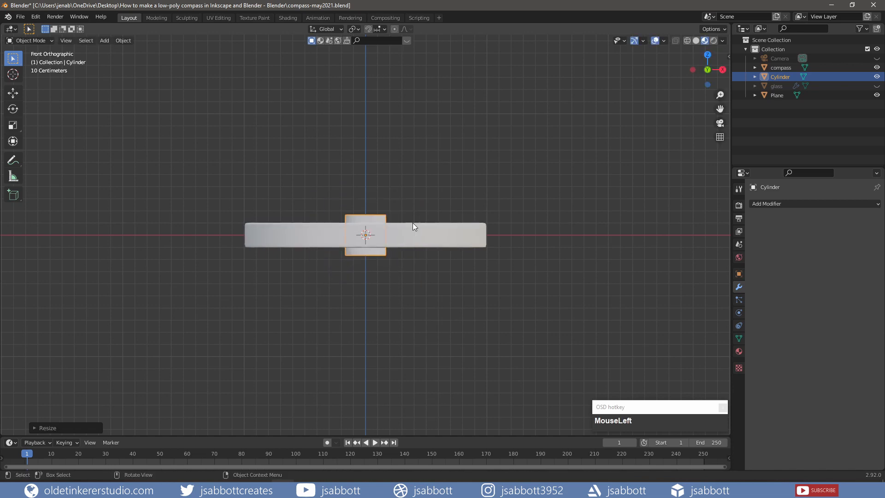
{"action": "key", "text": "KP_7"}
{"action": "scroll", "coordinate": [413, 223], "scroll_direction": "up", "scroll_amount": 3}
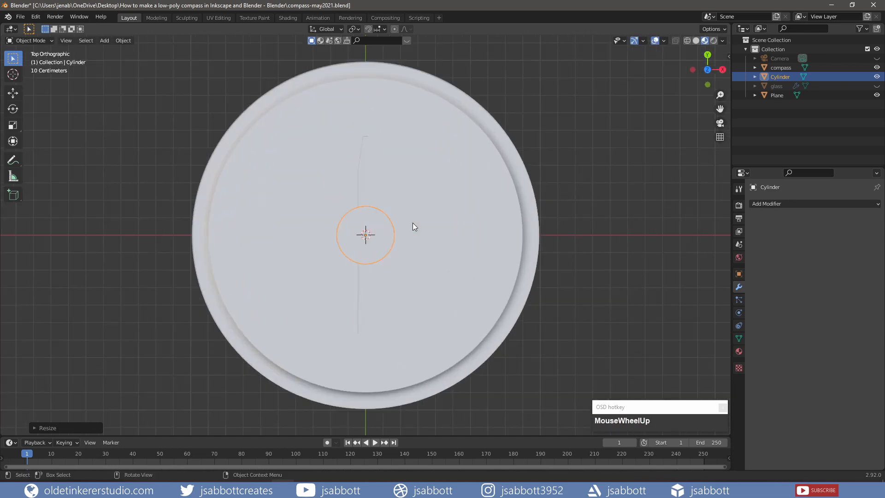
{"action": "key", "text": "s"}
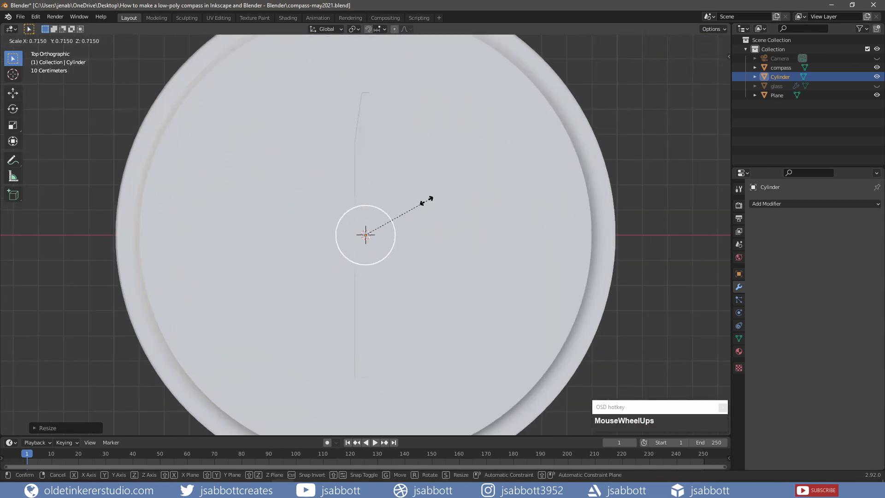
{"action": "left_click", "coordinate": [382, 227]}
- Switch the viewport to wireframe shading and lower the cylinder about 0.018 m along Z in the front view
{"action": "middle_click_drag", "start_coordinate": [408, 278], "coordinate": [374, 186]}
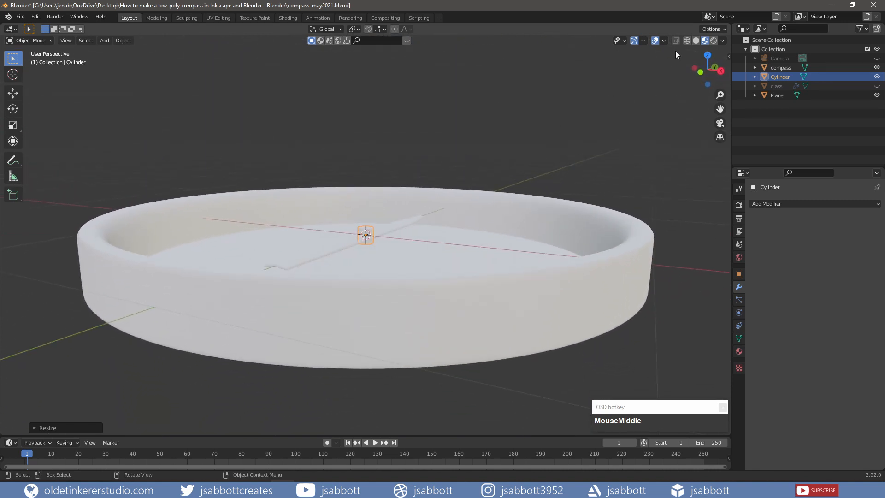
{"action": "left_click", "coordinate": [686, 40]}
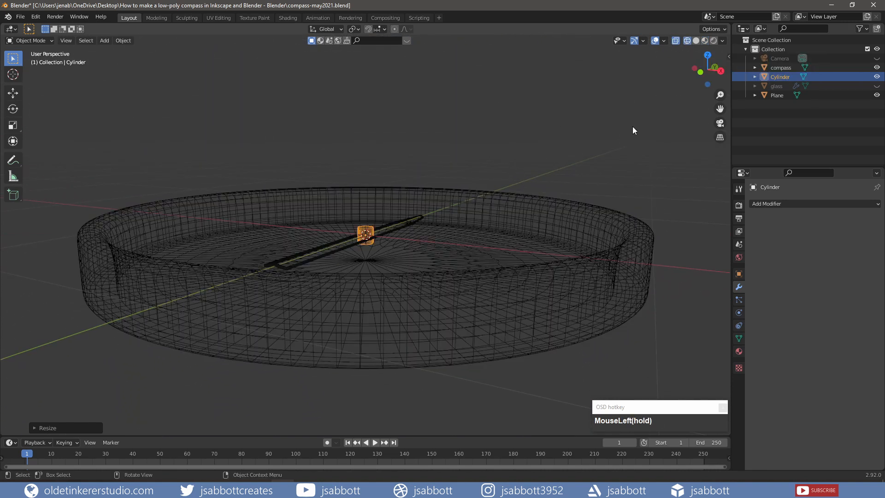
{"action": "key", "text": "KP_1"}
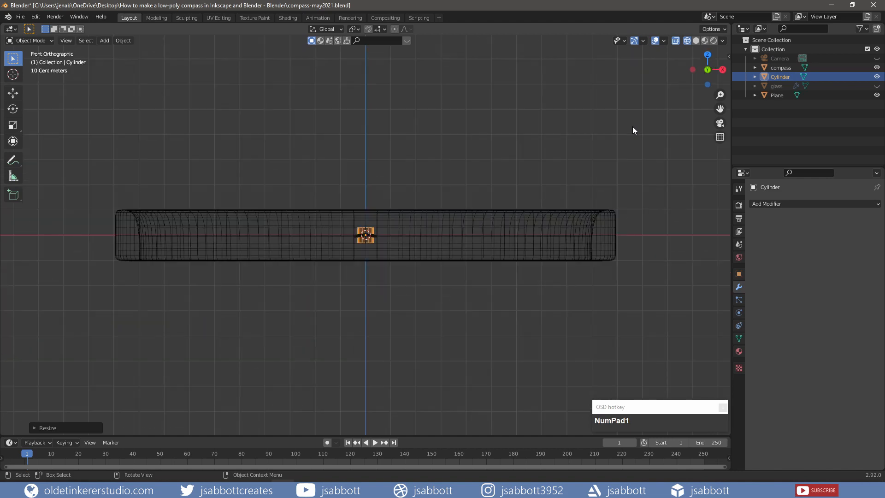
{"action": "key", "text": "g"}
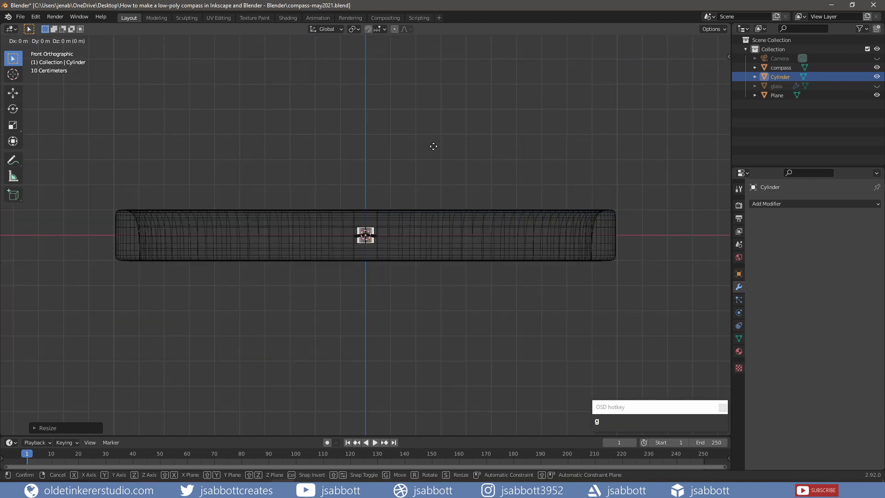
{"action": "key", "text": "z"}
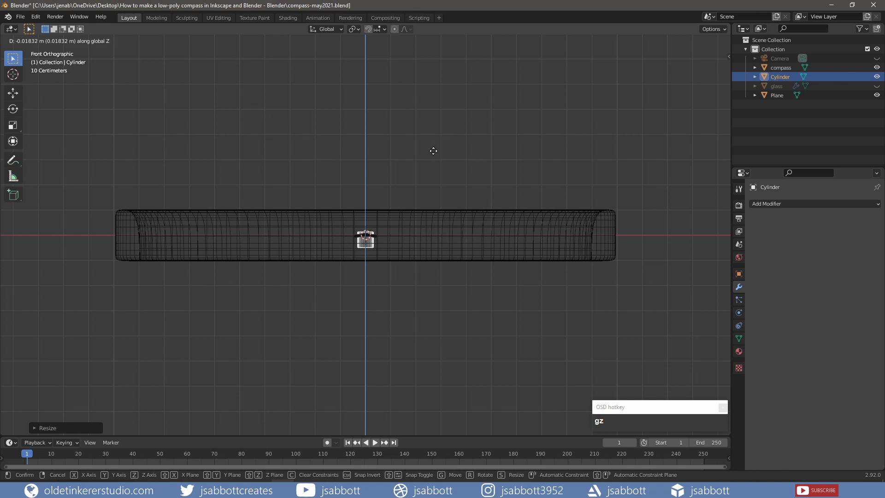
{"action": "left_click", "coordinate": [433, 151]}
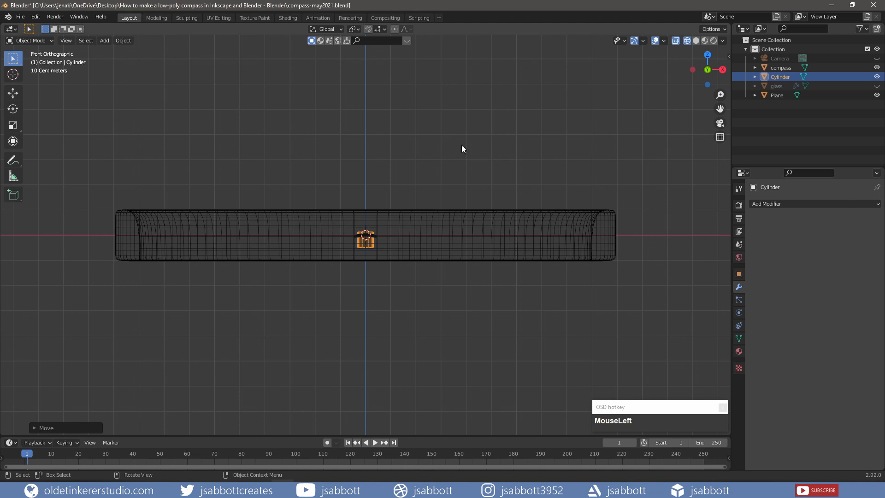
- In Edit Mode, lower the bottom edge loop of the pin cylinder about 0.046 m along Z to the compass base
{"action": "key", "text": "Tab"}
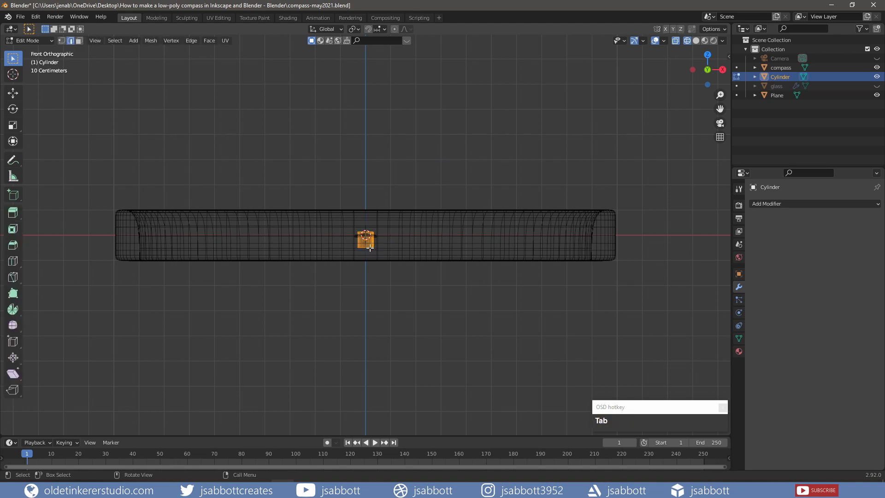
{"action": "key", "text": "alt+a"}
{"action": "key", "text": "alt+g"}
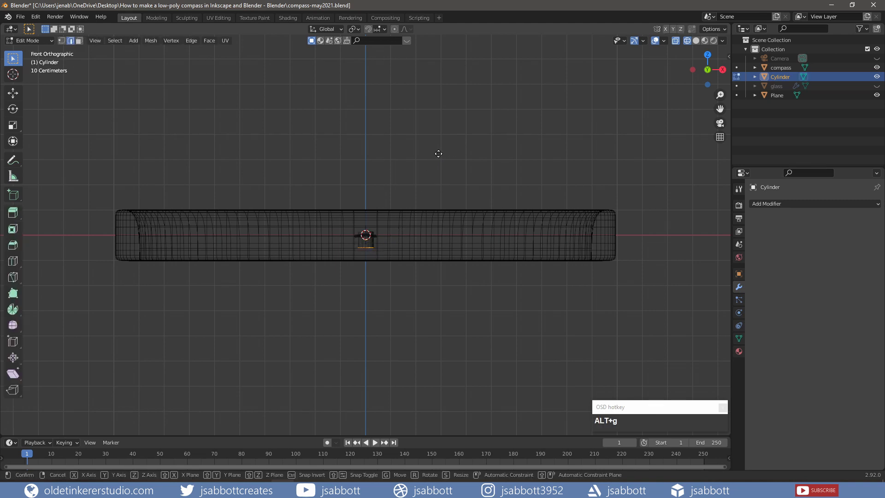
{"action": "key", "text": "z"}
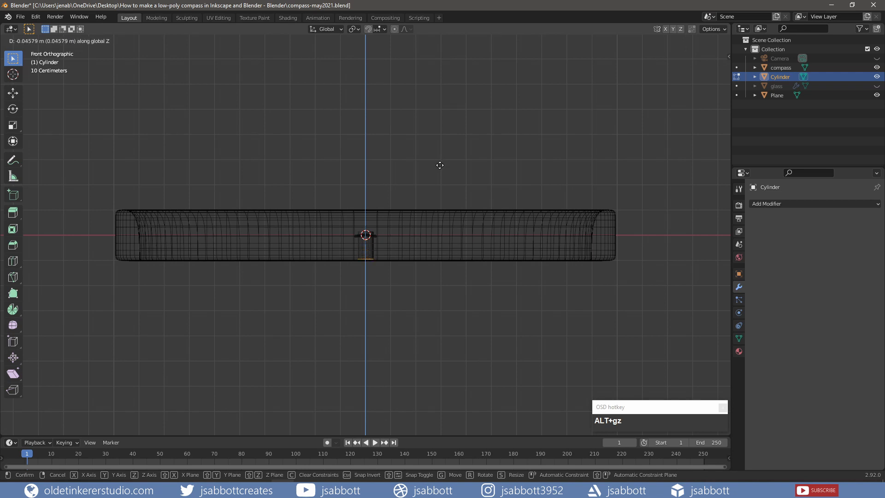
{"action": "left_click", "coordinate": [439, 165]}
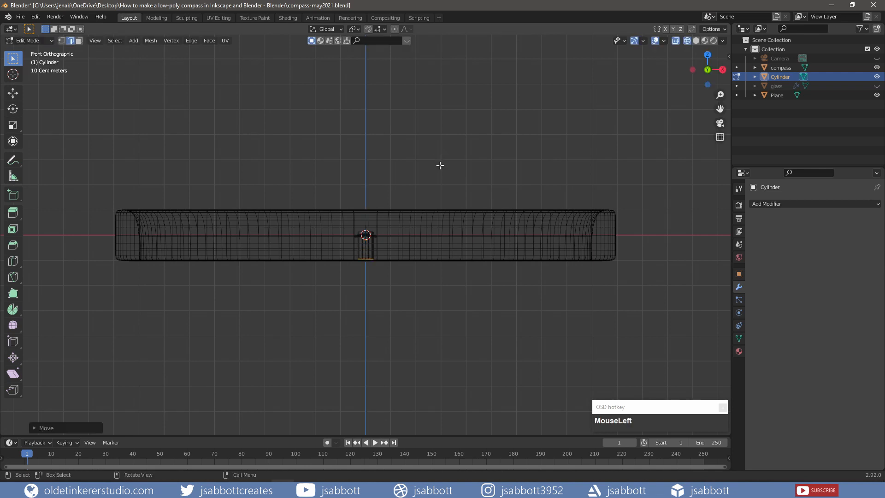
- Return to Object Mode and show the compass in Material Preview shading from an angled perspective view
{"action": "left_click", "coordinate": [704, 41]}
{"action": "key", "text": "Tab"}
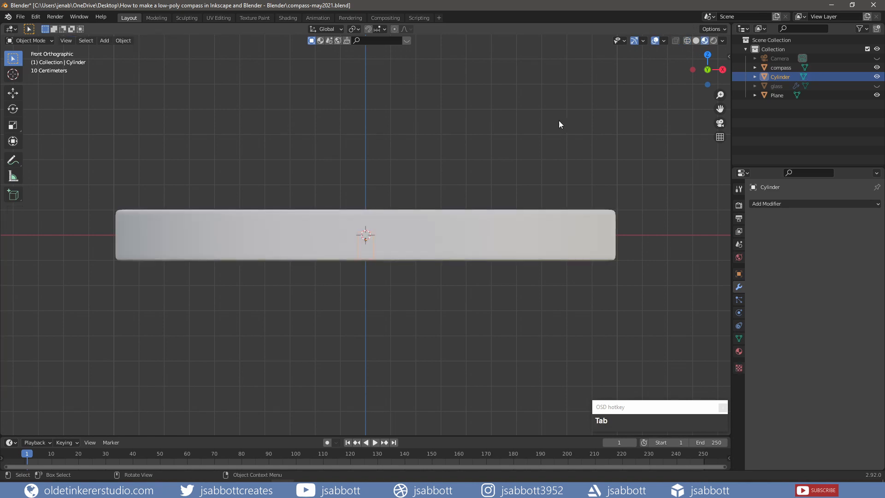
{"action": "middle_click_drag", "start_coordinate": [558, 120], "coordinate": [521, 160]}
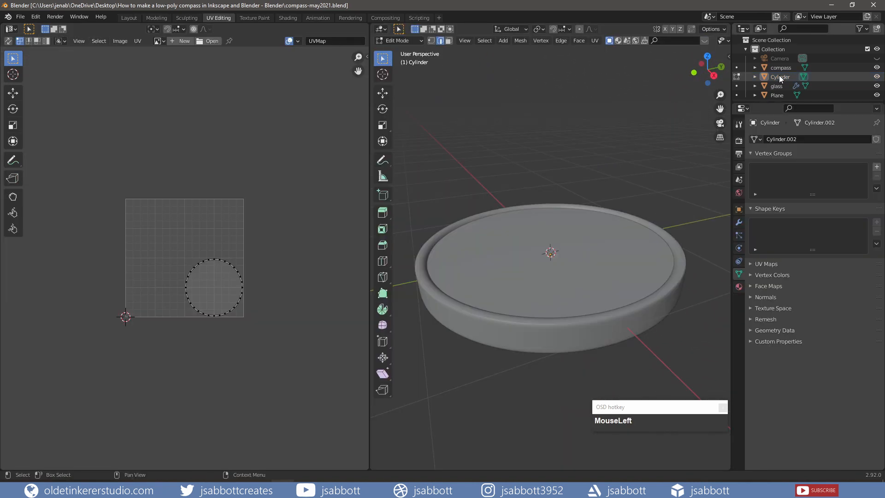
- Select the glass object and apply Unwrap in the UV Editing workspace
{"action": "left_click", "coordinate": [777, 85]}
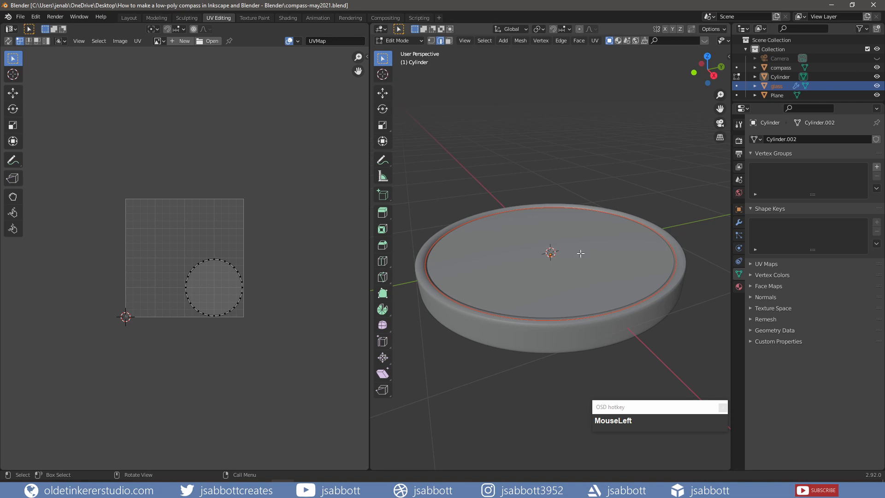
{"action": "key", "text": "u"}
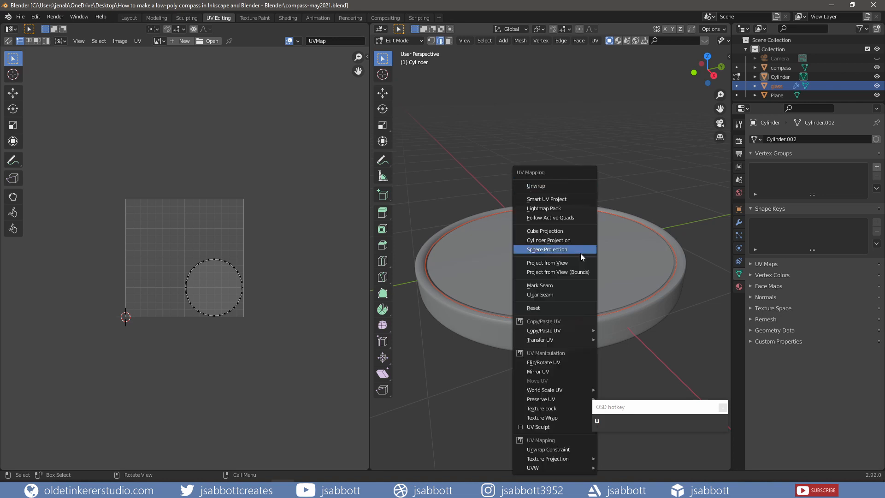
{"action": "left_click", "coordinate": [563, 187]}
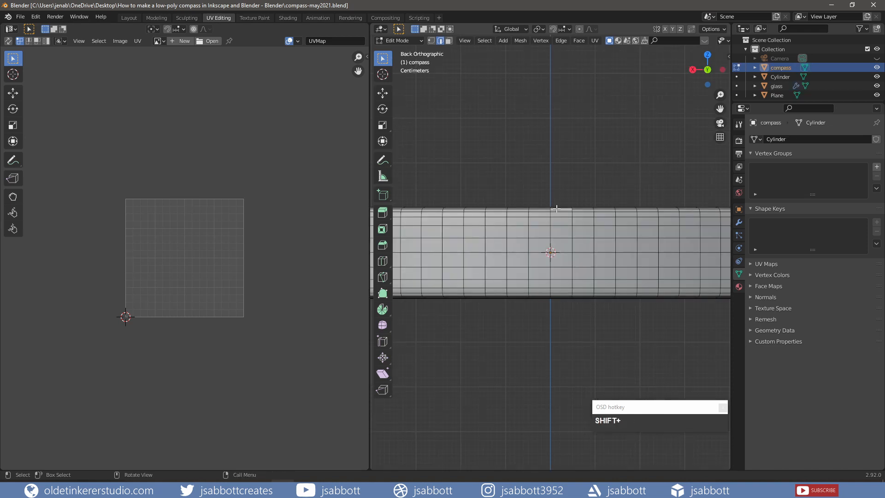
- Mark the compass body's upper and lower outer edge loops and the vertical line of edges at the center back as seams
{"action": "left_click", "coordinate": [557, 209], "text": "alt"}
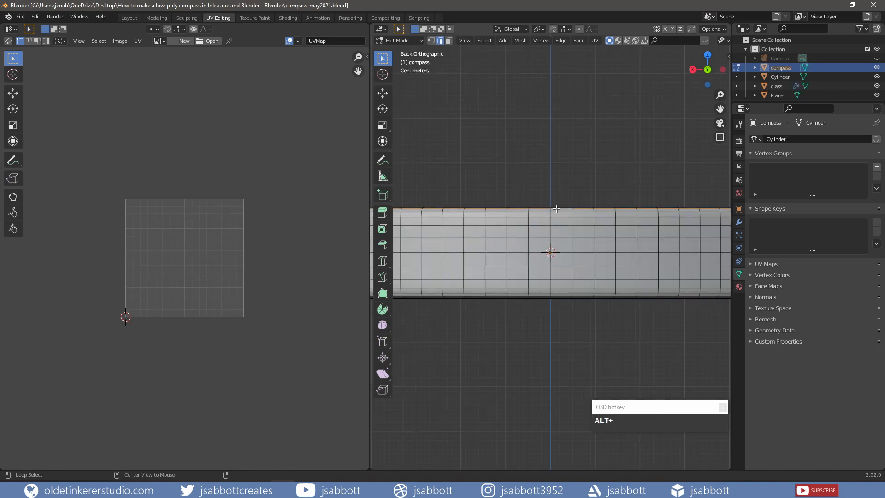
{"action": "left_click", "coordinate": [563, 297], "text": "alt+shift"}
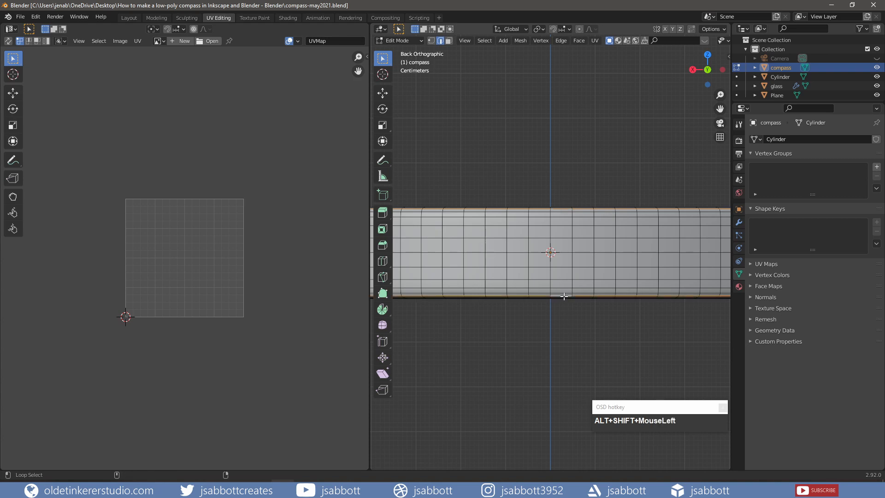
{"action": "left_click", "coordinate": [550, 211], "text": "shift"}
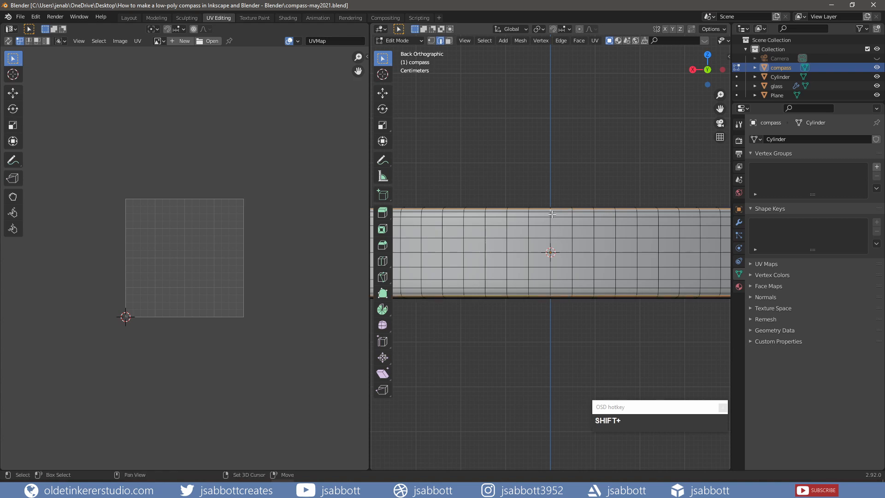
{"action": "left_click", "coordinate": [551, 226], "text": "shift"}
{"action": "left_click", "coordinate": [550, 269], "text": "shift"}
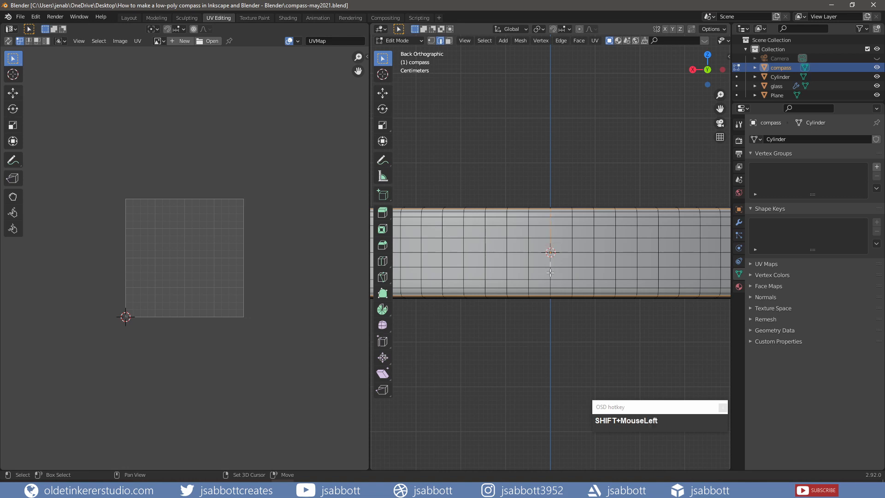
{"action": "left_click", "coordinate": [551, 295], "text": "shift"}
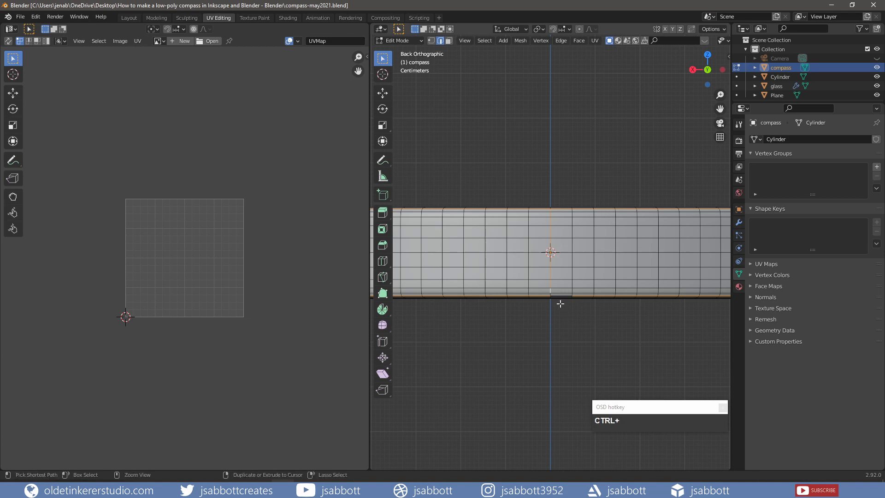
{"action": "left_click", "coordinate": [550, 296], "text": "shift"}
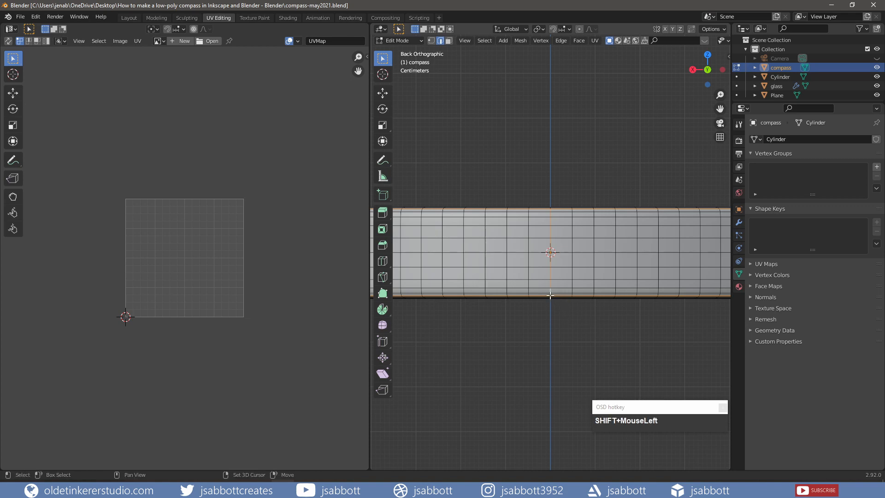
{"action": "scroll", "coordinate": [568, 313], "scroll_direction": "down", "scroll_amount": 2}
{"action": "scroll", "coordinate": [568, 313], "scroll_direction": "down", "scroll_amount": 1}
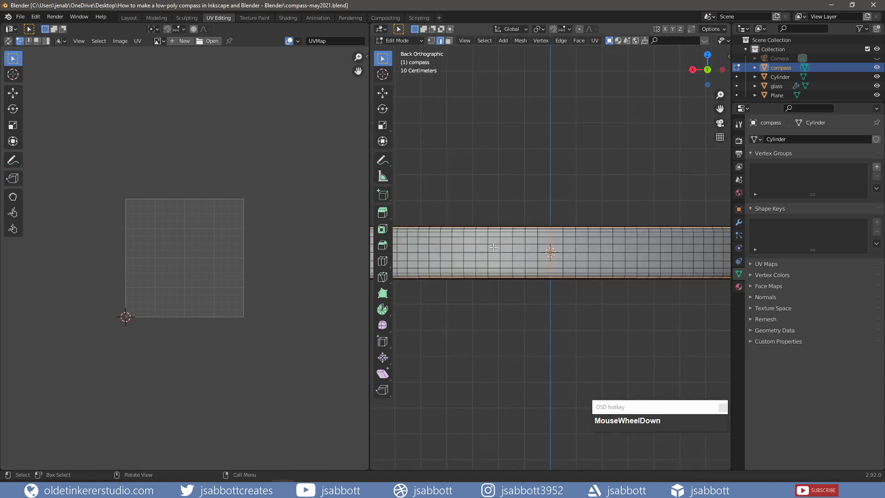
{"action": "right_click", "coordinate": [493, 247]}
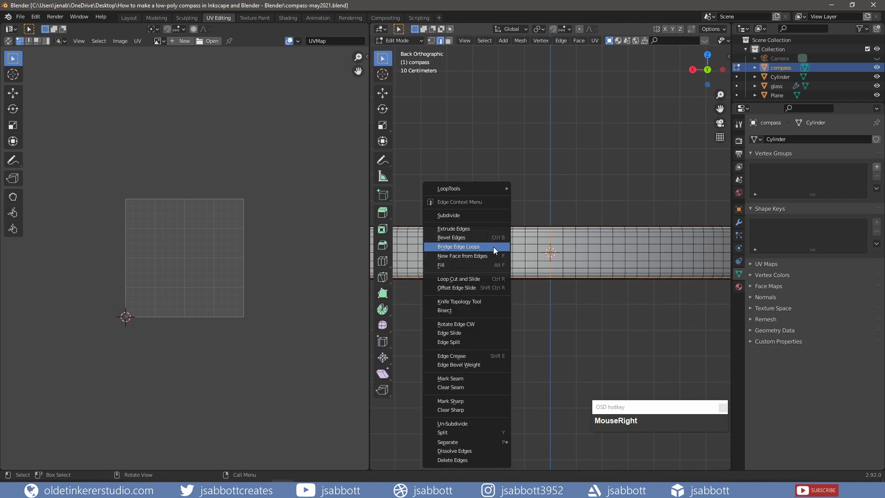
{"action": "left_click", "coordinate": [478, 378]}
- Select the whole compass body mesh and unwrap it along its seams
{"action": "scroll", "coordinate": [512, 226], "scroll_direction": "down", "scroll_amount": 3}
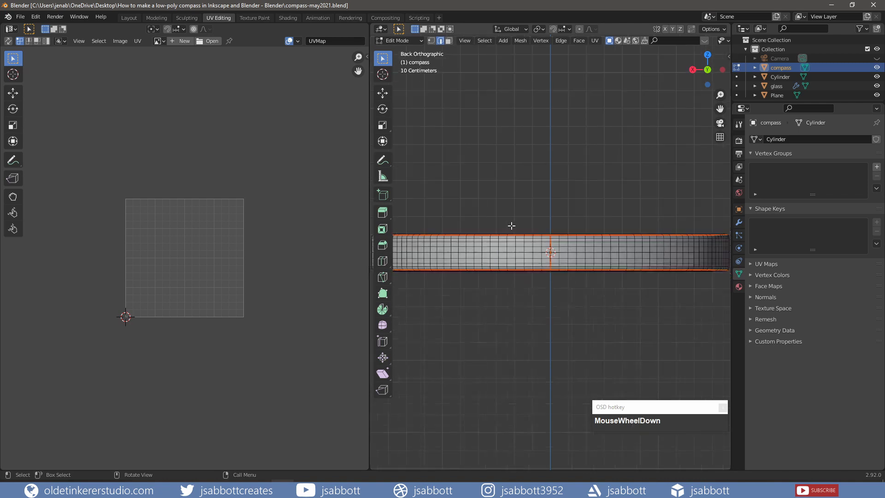
{"action": "middle_click_drag", "start_coordinate": [452, 190], "coordinate": [502, 230]}
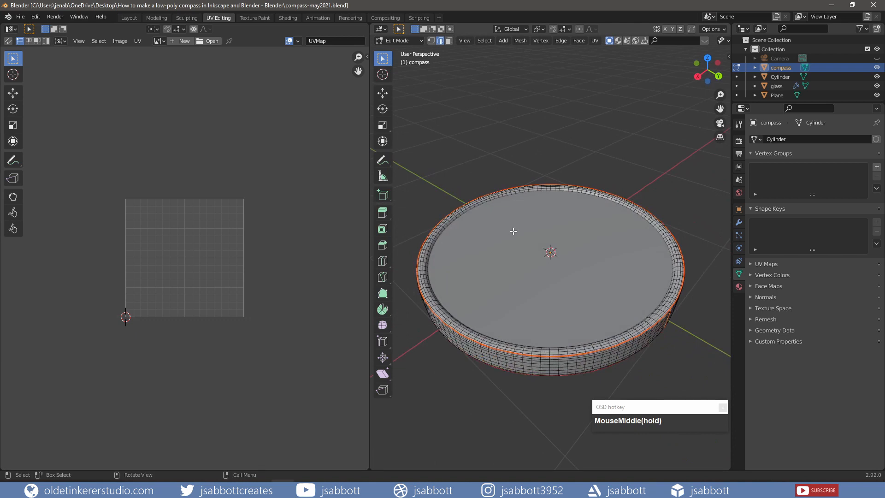
{"action": "key", "text": "a"}
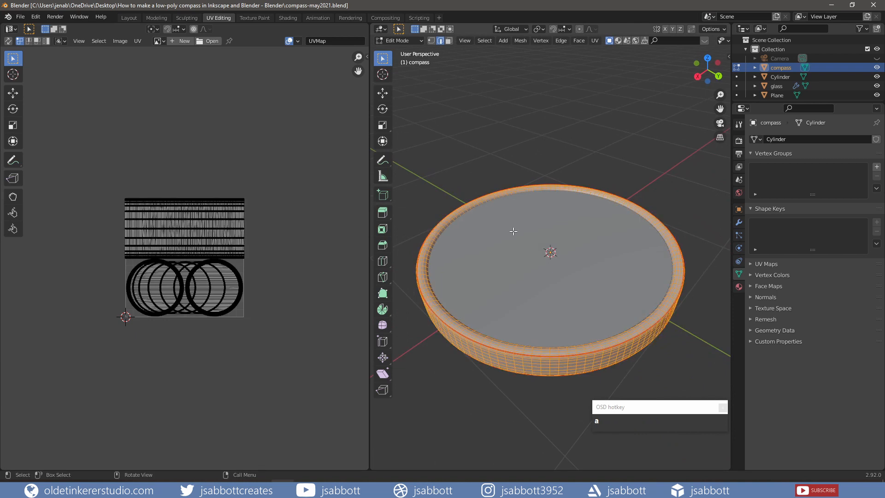
{"action": "key", "text": "u"}
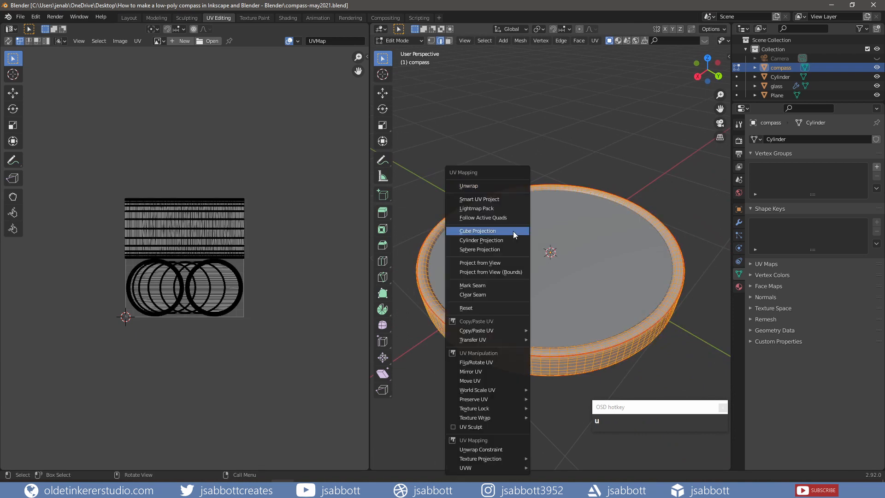
{"action": "left_click", "coordinate": [484, 187]}
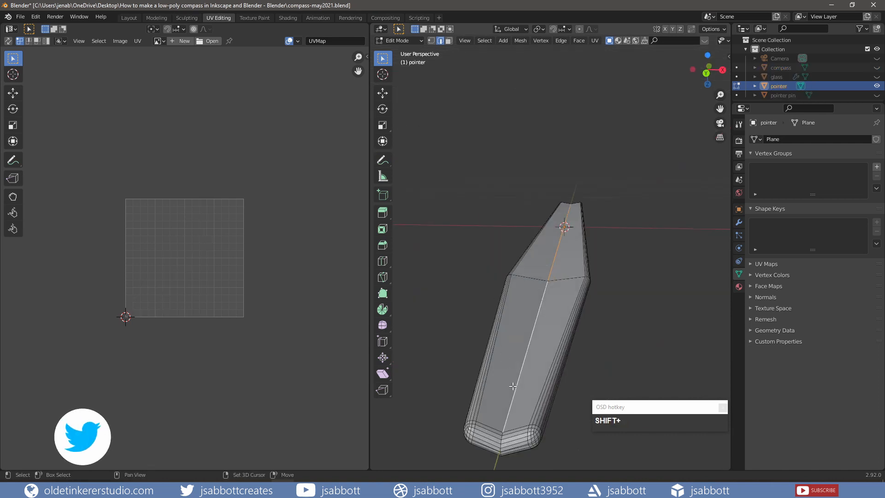
- Mark the pointer's lengthwise center edges, including those around its blunt end, as a seam
{"action": "middle_click_drag", "start_coordinate": [511, 438], "coordinate": [511, 364], "text": "shift"}
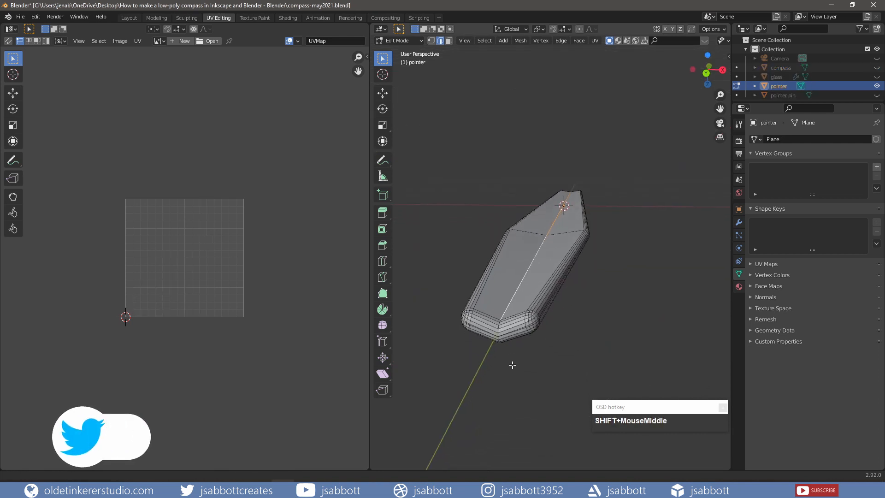
{"action": "left_click", "coordinate": [503, 316], "text": "alt"}
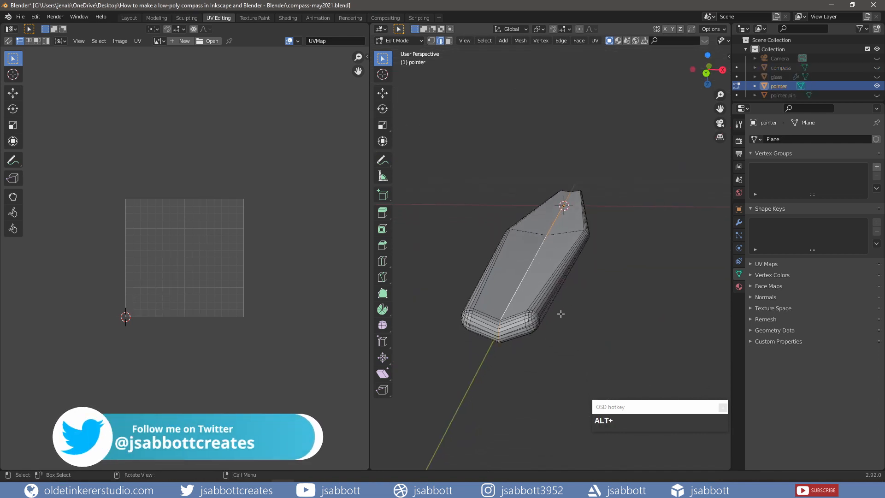
{"action": "key", "text": "KP_7"}
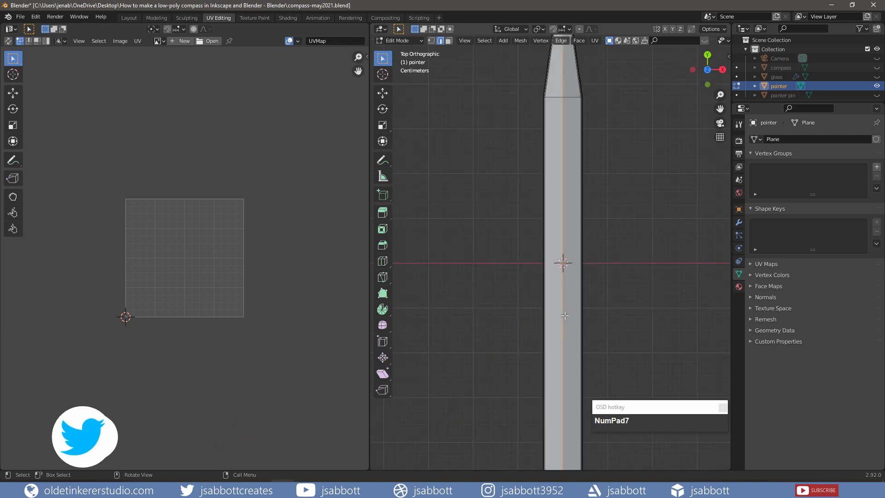
{"action": "left_click", "coordinate": [562, 82], "text": "shift"}
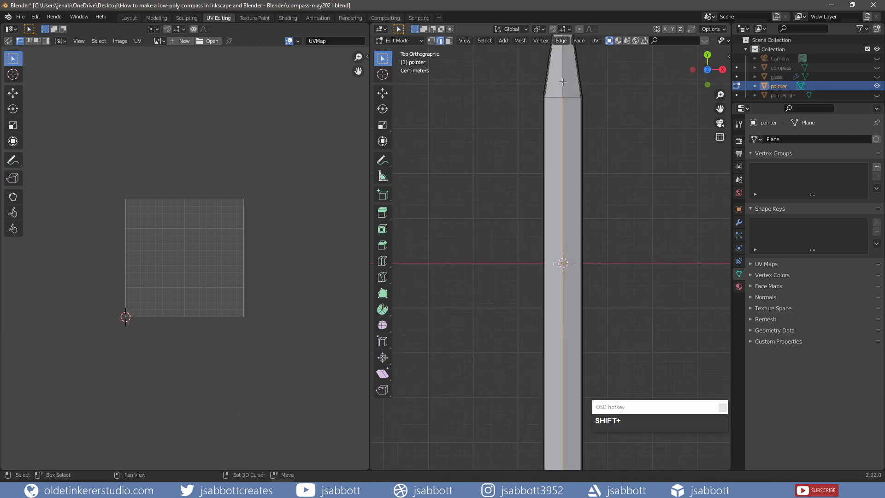
{"action": "left_click", "coordinate": [564, 118], "text": "shift"}
{"action": "scroll", "coordinate": [587, 189], "scroll_direction": "down", "scroll_amount": 2}
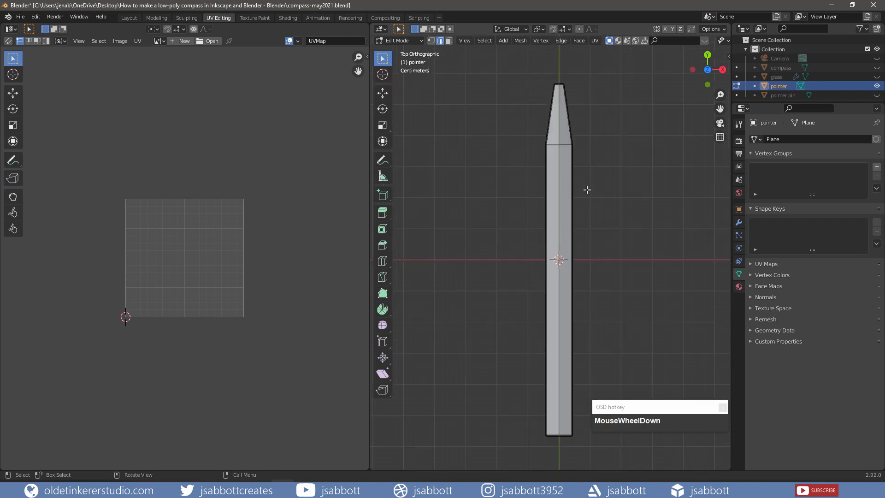
{"action": "right_click", "coordinate": [563, 148]}
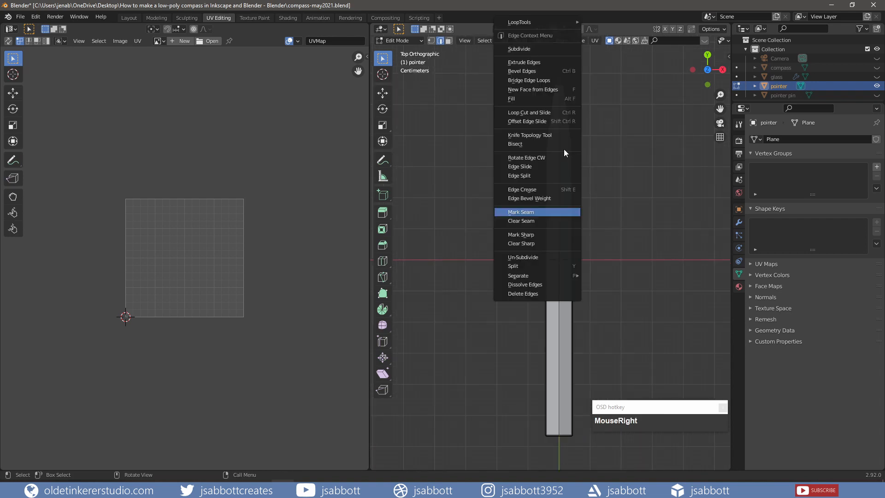
{"action": "left_click", "coordinate": [532, 211]}
- Select the whole pointer mesh and unwrap it
{"action": "key", "text": "a"}
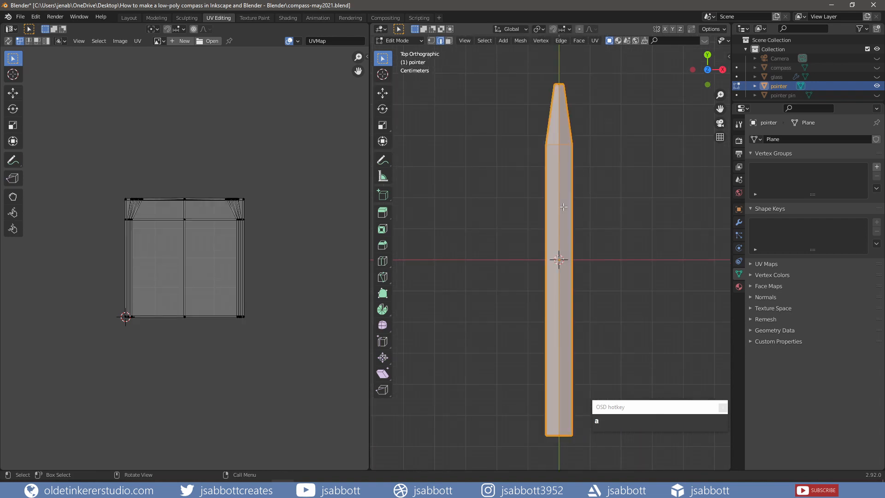
{"action": "key", "text": "u"}
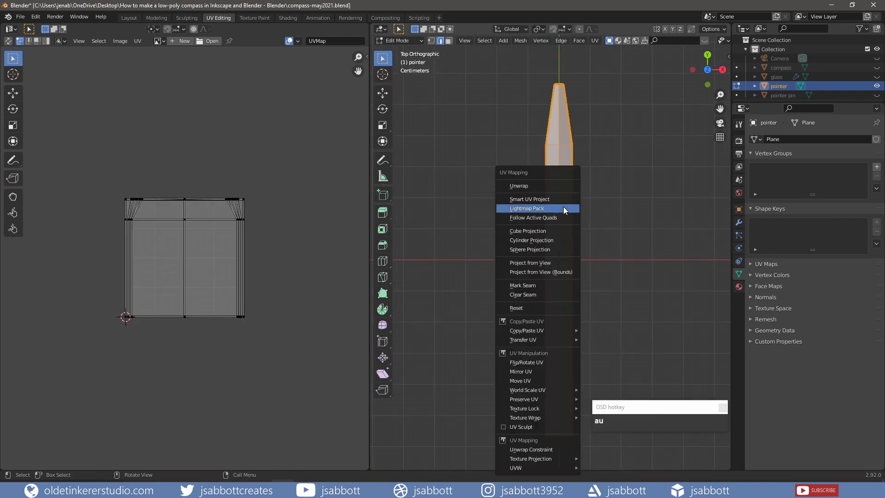
{"action": "left_click", "coordinate": [551, 185]}
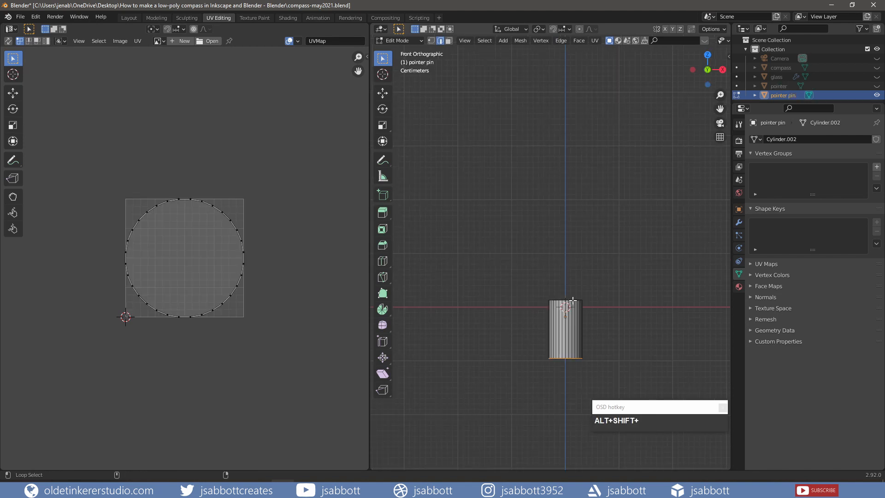
- Mark the pointer pin's top and bottom edge loops and one vertical edge at the center back as seams
{"action": "left_click", "coordinate": [573, 300], "text": "alt+shift"}
{"action": "key", "text": "ctrl+KP_1"}
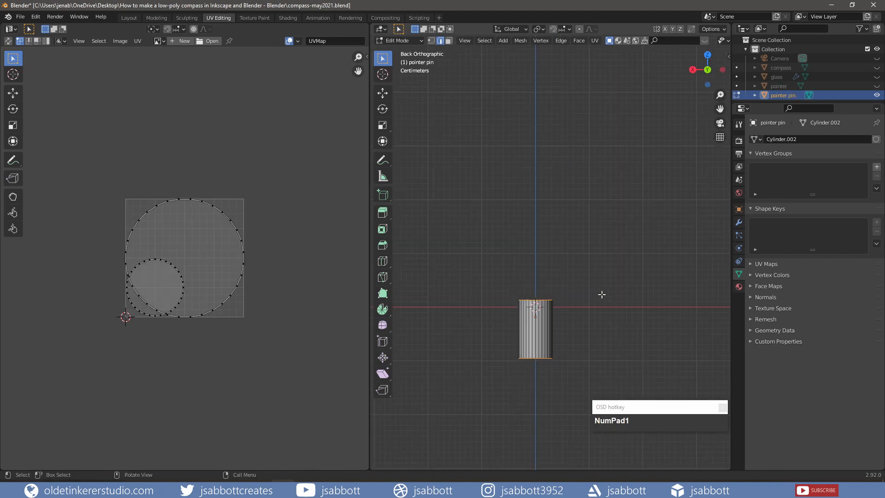
{"action": "right_click", "coordinate": [535, 329]}
{"action": "left_click", "coordinate": [535, 329]}
- Select the whole pointer pin mesh and unwrap it
{"action": "key", "text": "a"}
{"action": "key", "text": "u"}
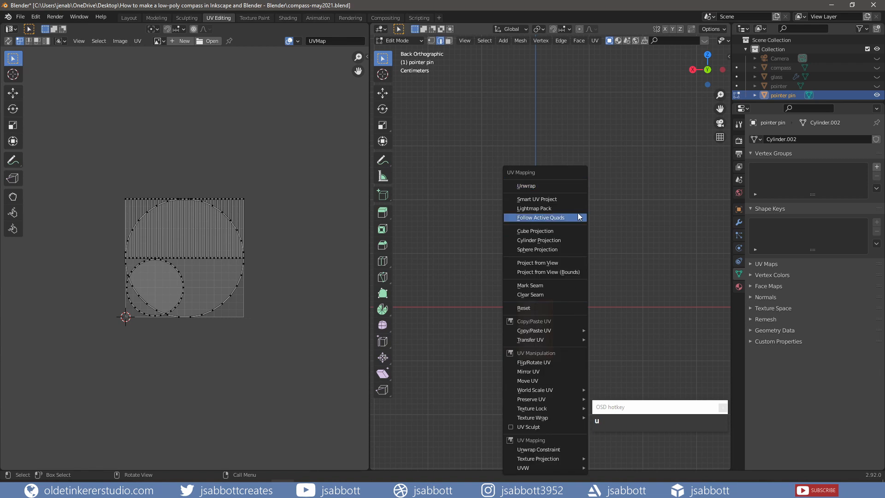
{"action": "left_click", "coordinate": [562, 188]}
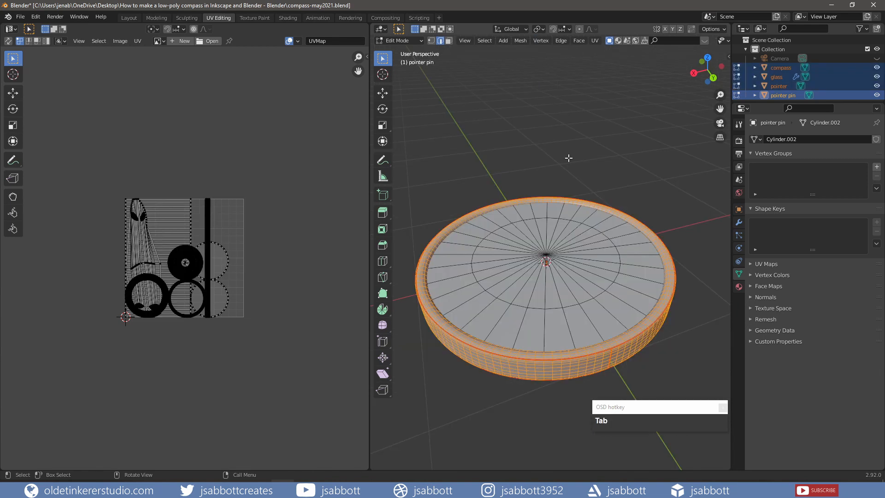
- Select the geometry of all compass parts and move their UV islands together to the empty area above the UV tile
{"action": "key", "text": "a"}
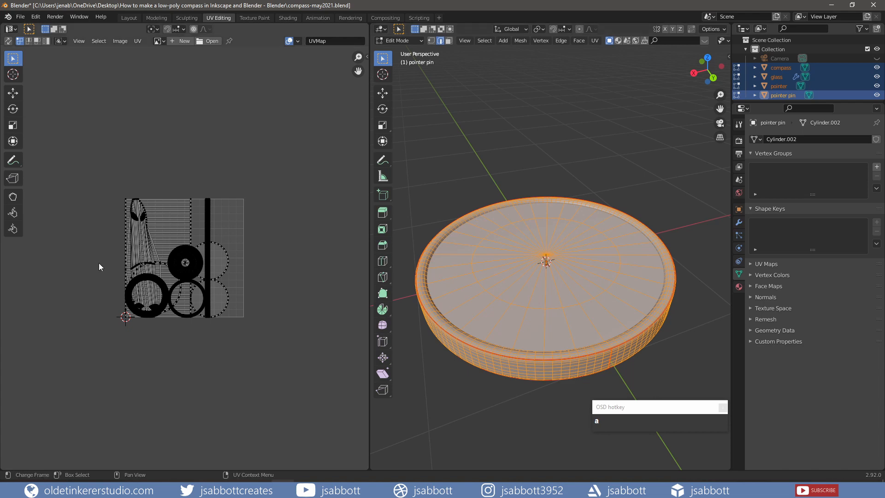
{"action": "left_click_drag", "start_coordinate": [100, 180], "coordinate": [279, 349]}
{"action": "key", "text": "g"}
{"action": "left_click", "coordinate": [318, 298]}
{"action": "left_click", "coordinate": [464, 303]}
{"action": "left_click", "coordinate": [8, 41]}
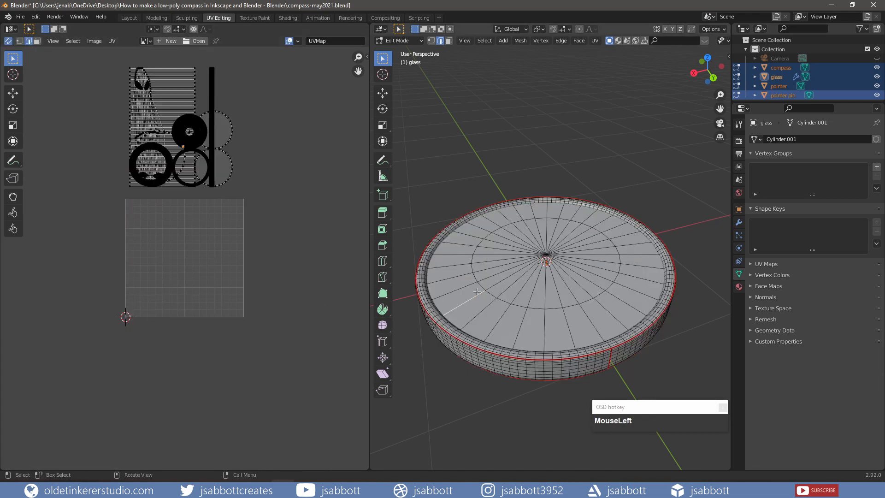
{"action": "left_click", "coordinate": [9, 41]}
- Scale down the pointer's UV island and place it in the upper-left corner of the UV tile
{"action": "key", "text": "a"}
{"action": "left_click", "coordinate": [75, 75]}
{"action": "key", "text": "l"}
{"action": "key", "text": "g"}
{"action": "key", "text": "s"}
{"action": "left_click", "coordinate": [167, 246]}
{"action": "key", "text": "g"}
{"action": "left_click", "coordinate": [171, 206]}
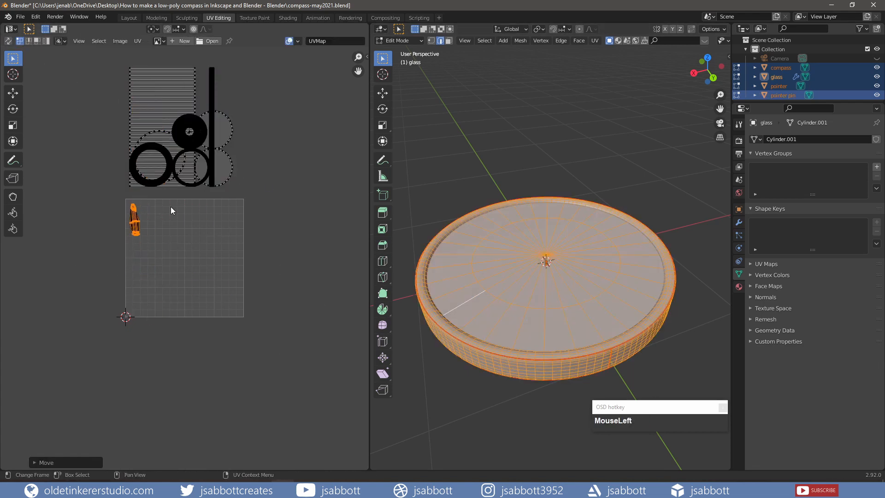
- Make the pointer pin the active object and select the geometry of all parts again
{"action": "key", "text": "alt+a"}
{"action": "left_click", "coordinate": [771, 99]}
{"action": "left_click", "coordinate": [876, 77]}
{"action": "left_click", "coordinate": [877, 77]}
{"action": "key", "text": "a"}
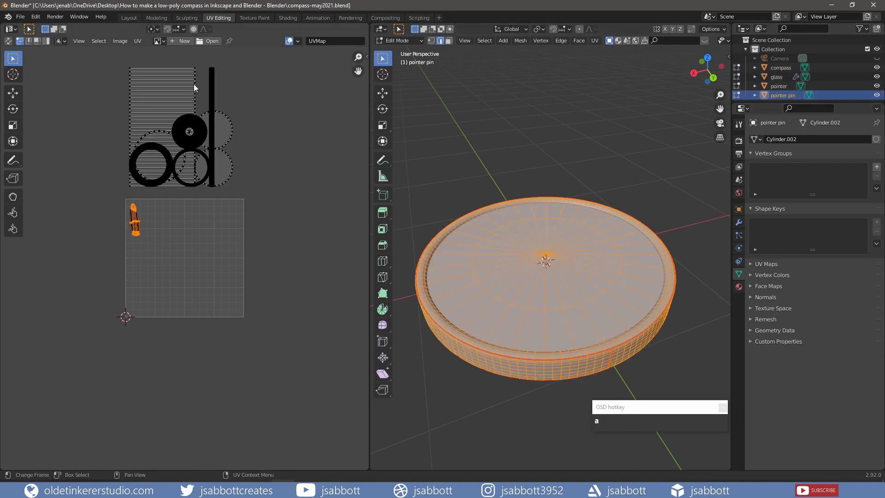
- Scale down the striped rectangular UV island and place it directly below the pointer island in the UV tile
{"action": "left_click", "coordinate": [194, 84]}
{"action": "key", "text": "l"}
{"action": "key", "text": "g"}
{"action": "left_click", "coordinate": [220, 215]}
{"action": "key", "text": "s"}
{"action": "left_click", "coordinate": [209, 244]}
{"action": "key", "text": "g"}
{"action": "left_click", "coordinate": [158, 243]}
- Move the dense disc island and the thin ring island into the upper row of the UV tile beside the pointer
{"action": "left_click", "coordinate": [182, 192]}
{"action": "key", "text": "l"}
{"action": "key", "text": "g"}
{"action": "left_click", "coordinate": [176, 222]}
{"action": "left_click", "coordinate": [171, 193]}
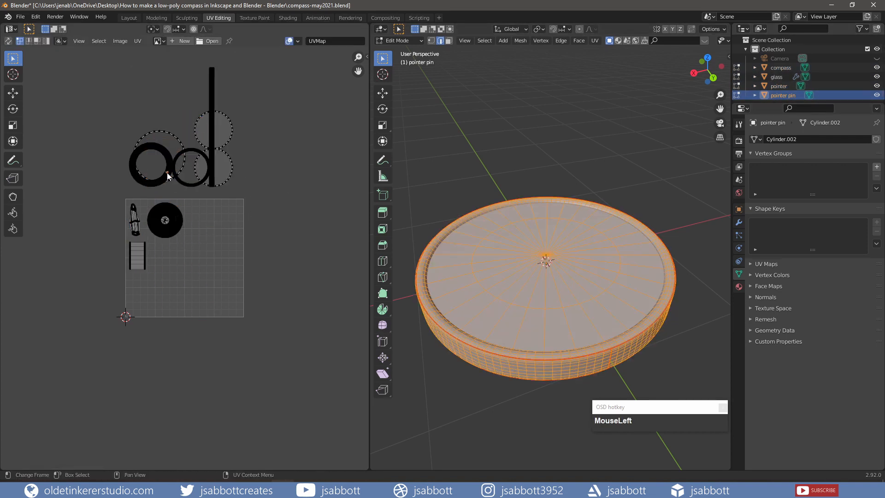
{"action": "key", "text": "g"}
{"action": "left_click", "coordinate": [209, 237]}
- Move one filled circle island to the UV tile's lower-left corner and the thick ring island to its middle
{"action": "left_click", "coordinate": [229, 139]}
{"action": "key", "text": "l"}
{"action": "key", "text": "g"}
{"action": "left_click", "coordinate": [158, 306]}
{"action": "left_click", "coordinate": [175, 281]}
{"action": "key", "text": "l"}
{"action": "key", "text": "g"}
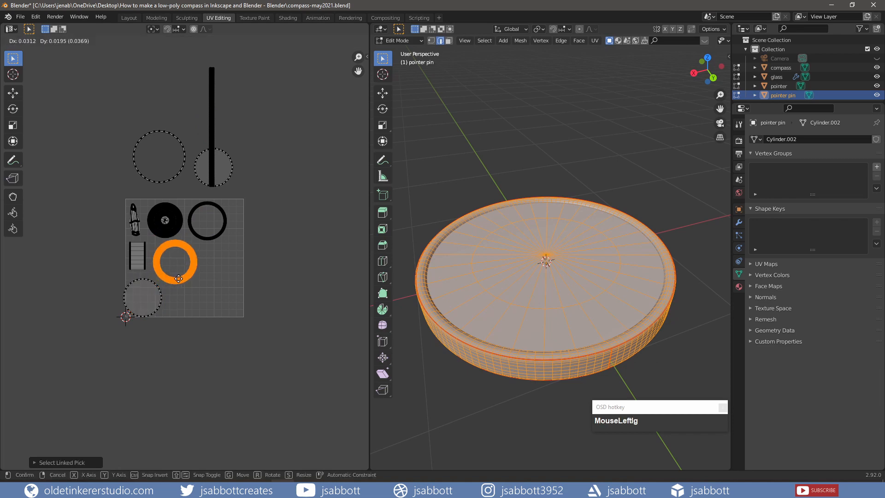
{"action": "left_click", "coordinate": [179, 279]}
- Place the two remaining circle islands beside and below the thick ring, and the long strip along the UV tile's right edge
{"action": "key", "text": "l"}
{"action": "key", "text": "g"}
{"action": "left_click", "coordinate": [235, 272]}
{"action": "key", "text": "l"}
{"action": "key", "text": "g"}
{"action": "left_click", "coordinate": [223, 307]}
{"action": "key", "text": "l"}
{"action": "key", "text": "g"}
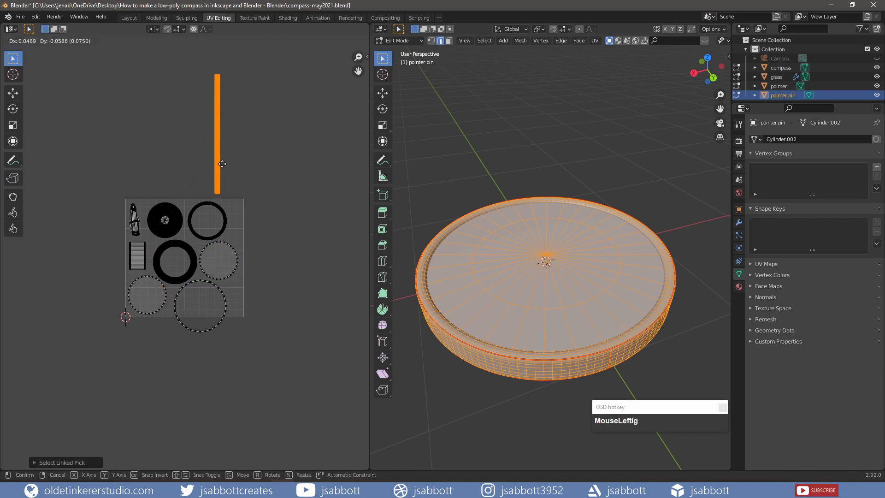
{"action": "left_click", "coordinate": [247, 291]}
- Adjust the spacing of the pointer, striped rectangle, disc and thin ring islands in the upper part of the UV tile
{"action": "key", "text": "l"}
{"action": "key", "text": "g"}
{"action": "left_click", "coordinate": [134, 221]}
{"action": "key", "text": "l"}
{"action": "key", "text": "shift+l"}
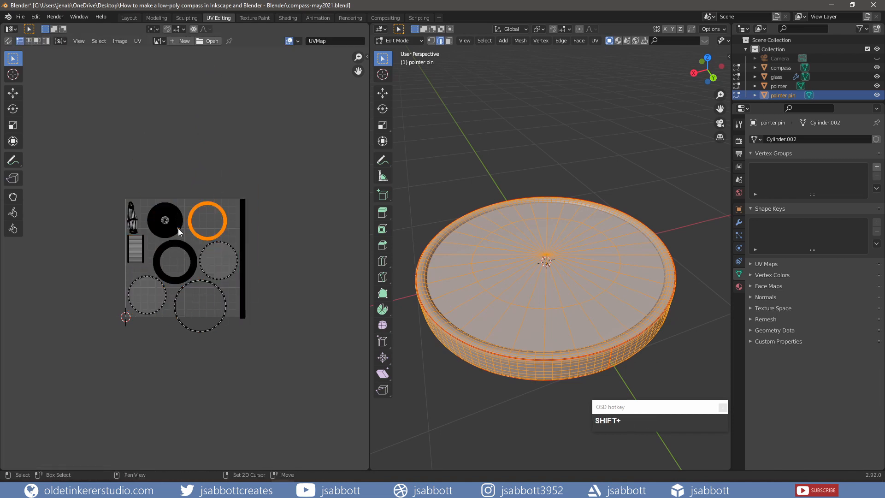
{"action": "key", "text": "g"}
{"action": "left_click", "coordinate": [171, 226]}
- Scale down all UV islands together and position them fully inside the UV tile
{"action": "left_click_drag", "start_coordinate": [278, 359], "coordinate": [113, 182]}
{"action": "key", "text": "s"}
{"action": "left_click", "coordinate": [271, 179]}
{"action": "key", "text": "g"}
{"action": "left_click", "coordinate": [261, 177]}
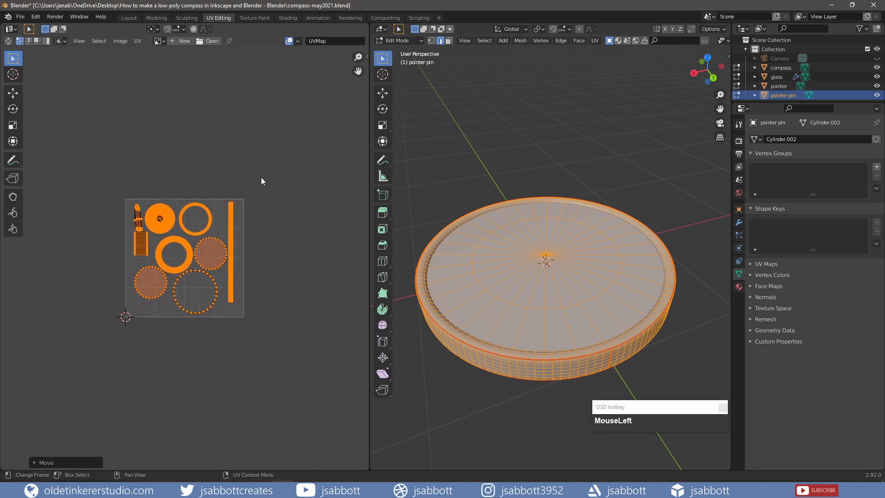
{"action": "left_click", "coordinate": [138, 41]}
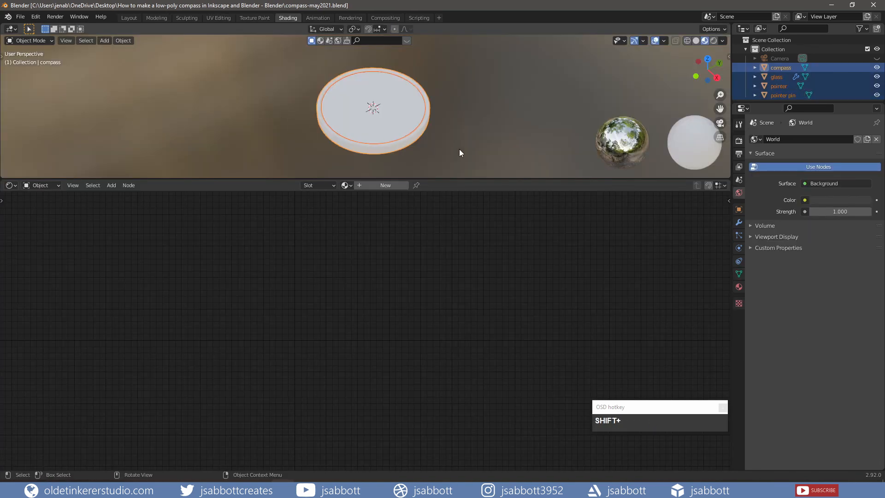
- Create a new material named compass for the compass body and shift its shader nodes aside to make room
{"action": "left_click", "coordinate": [383, 185]}
{"action": "double_click", "coordinate": [384, 185]}
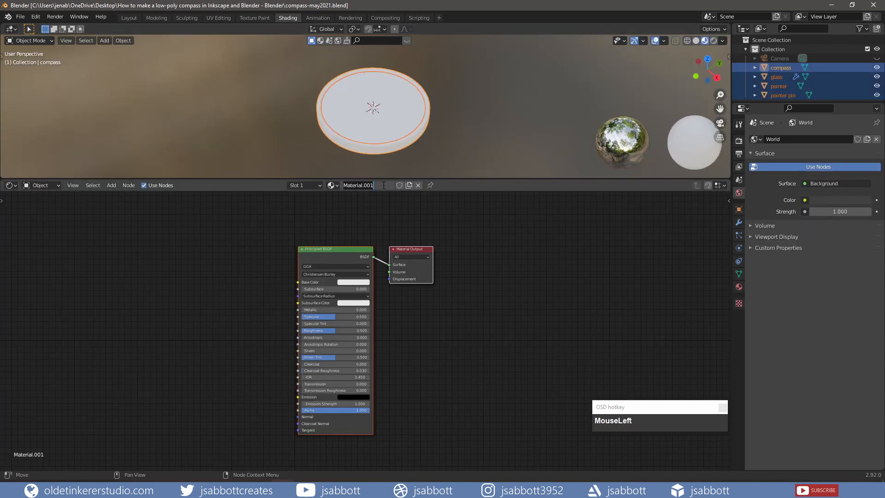
{"action": "type", "text": "compass"}
{"action": "key", "text": "Return"}
{"action": "left_click_drag", "start_coordinate": [357, 250], "coordinate": [439, 245]}
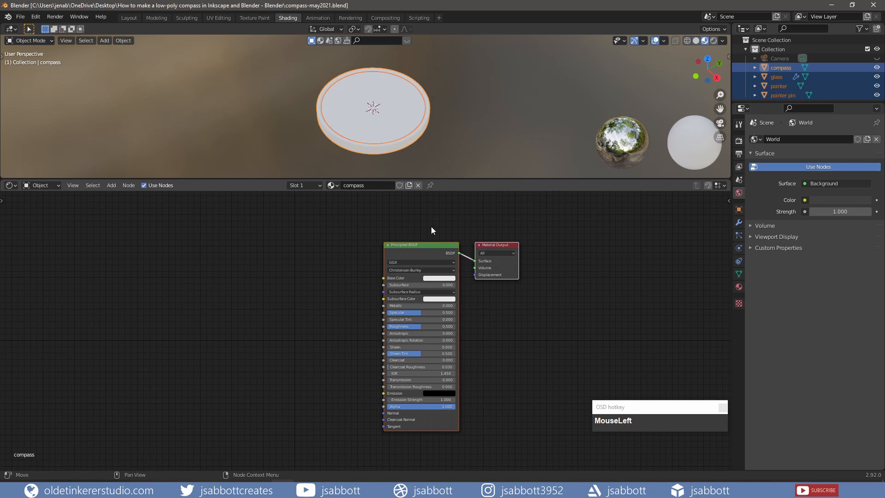
- Set the Principled BSDF base color of the compass material to hex 515151
{"action": "left_click", "coordinate": [436, 279]}
{"action": "left_click", "coordinate": [469, 241]}
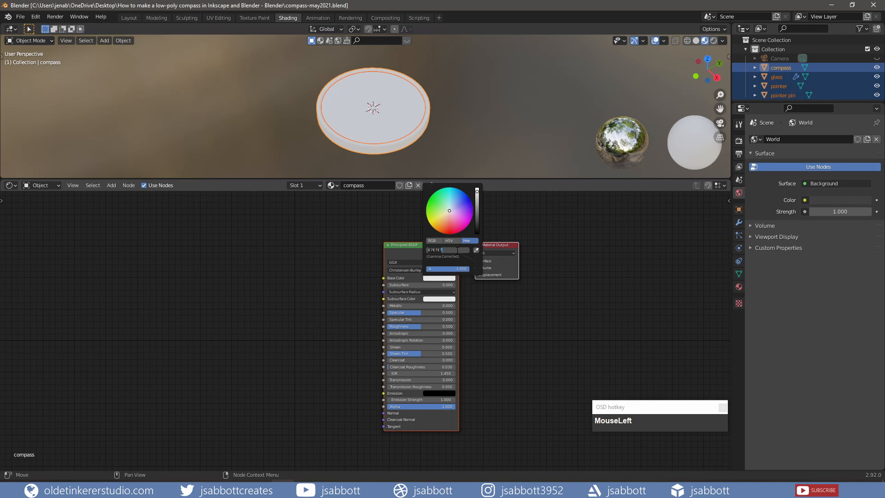
{"action": "type", "text": "515151"}
{"action": "key", "text": "Return"}
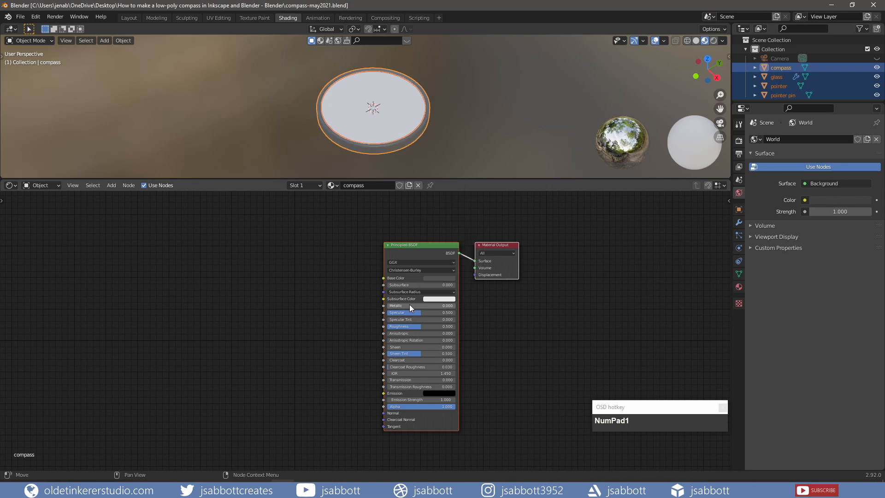
- Set the compass material's Metallic to 1 and Roughness to 0.5
{"action": "left_click", "coordinate": [410, 305]}
{"action": "type", "text": "1"}
{"action": "key", "text": "Return"}
{"action": "left_click", "coordinate": [433, 328]}
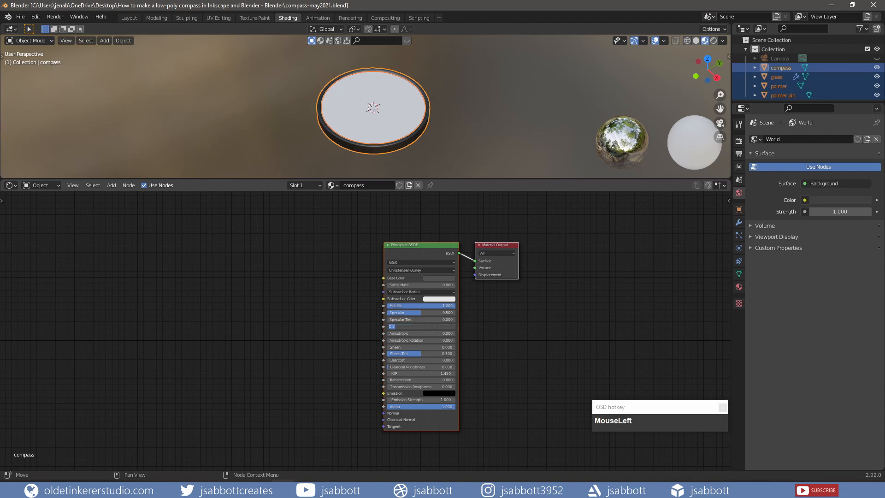
{"action": "type", "text": ".5"}
{"action": "key", "text": "Return"}
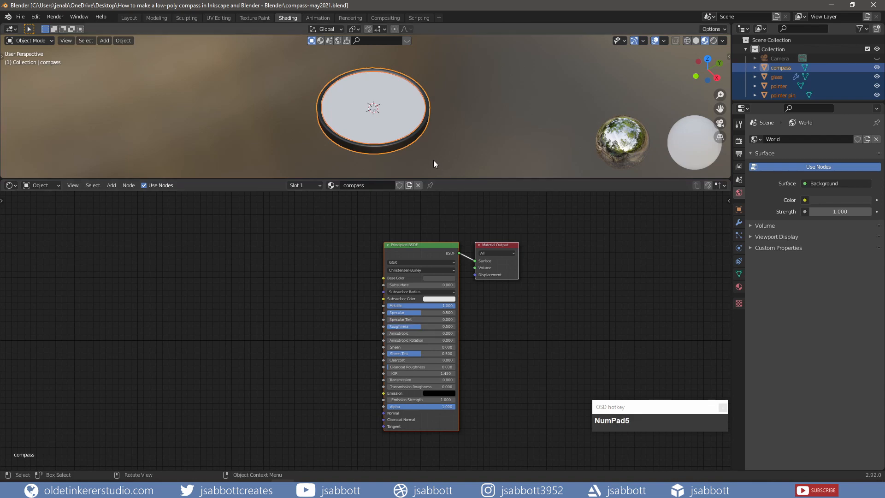
- Add a Noise Texture node and connect its Color output to the Principled BSDF's Base Color
{"action": "scroll", "coordinate": [430, 157], "scroll_direction": "up", "scroll_amount": 2}
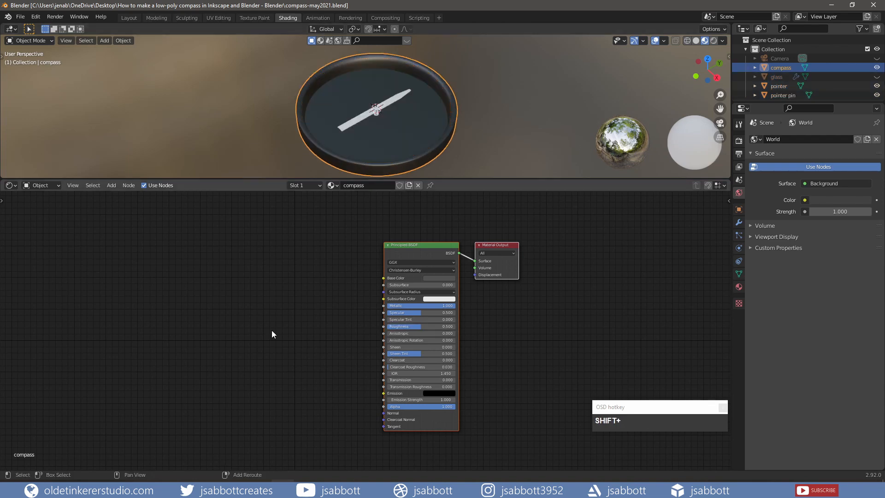
{"action": "key", "text": "shift+a"}
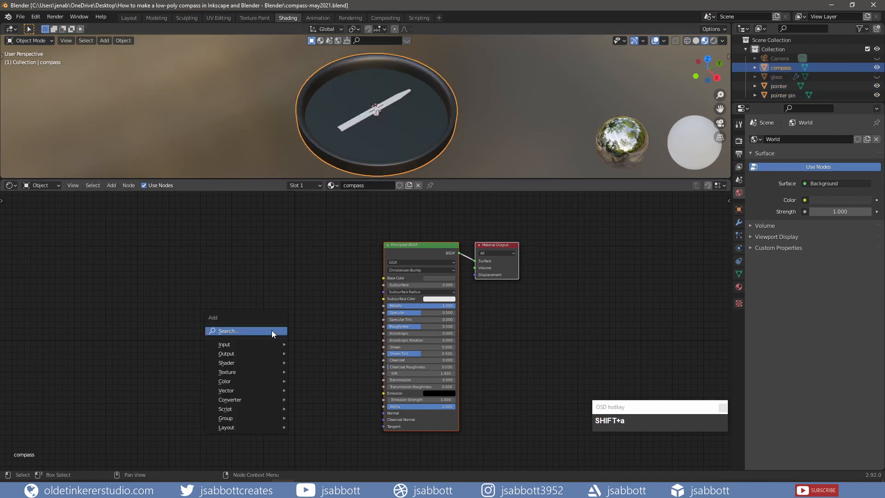
{"action": "mouse_move", "coordinate": [268, 379]}
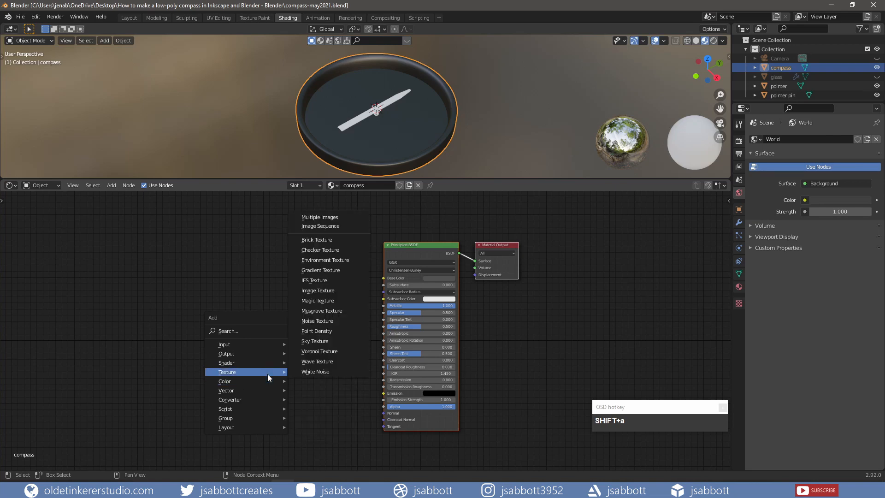
{"action": "left_click", "coordinate": [322, 321]}
{"action": "left_click", "coordinate": [295, 261]}
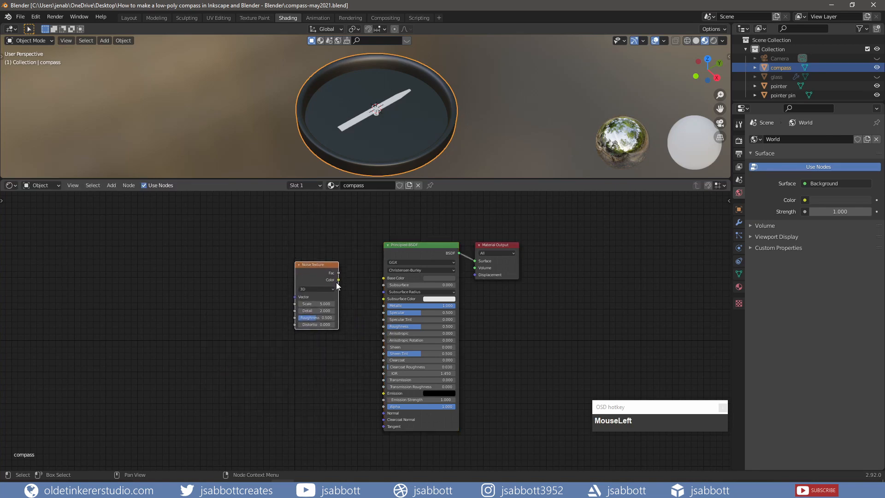
{"action": "left_click_drag", "start_coordinate": [339, 280], "coordinate": [383, 279]}
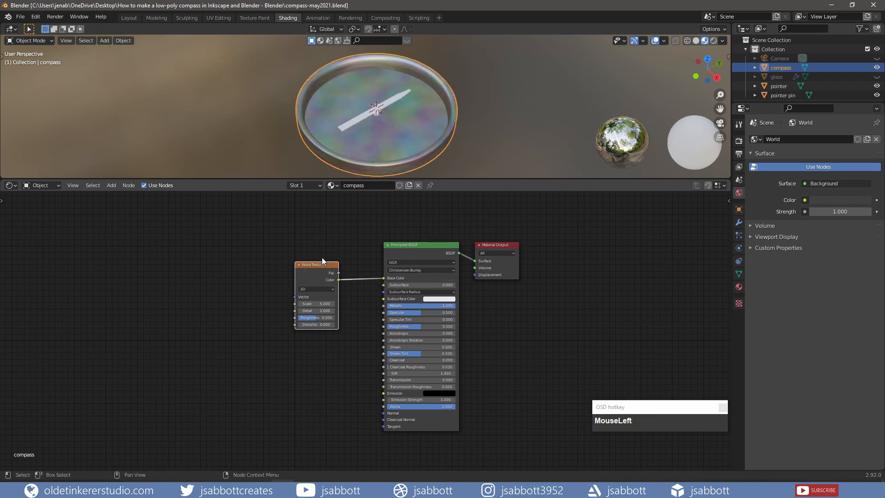
- Move the Noise Texture node aside and insert a ColorRamp node between it and the Principled BSDF
{"action": "left_click_drag", "start_coordinate": [318, 265], "coordinate": [274, 266]}
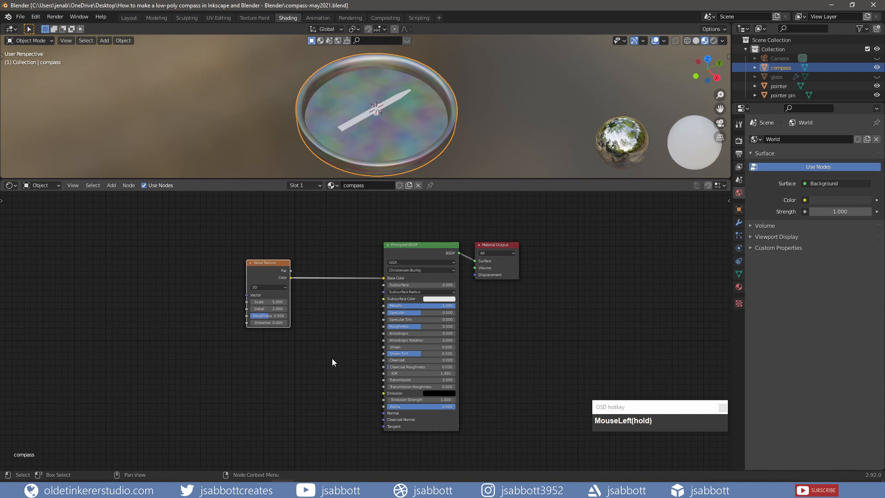
{"action": "key", "text": "shift+a"}
{"action": "mouse_move", "coordinate": [329, 350]}
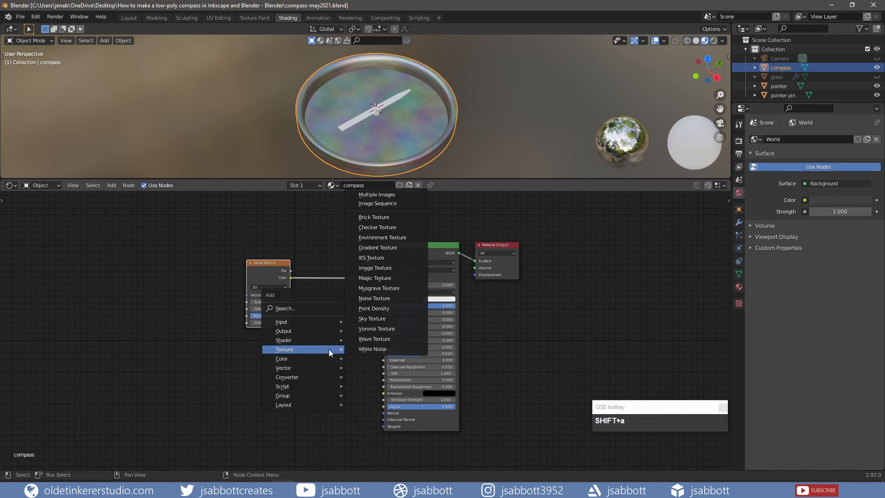
{"action": "mouse_move", "coordinate": [319, 376]}
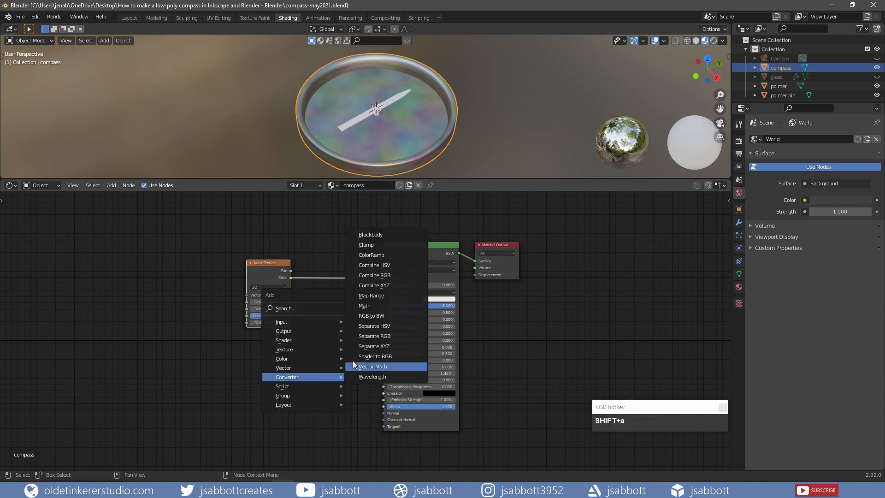
{"action": "left_click", "coordinate": [374, 257]}
{"action": "left_click", "coordinate": [301, 252]}
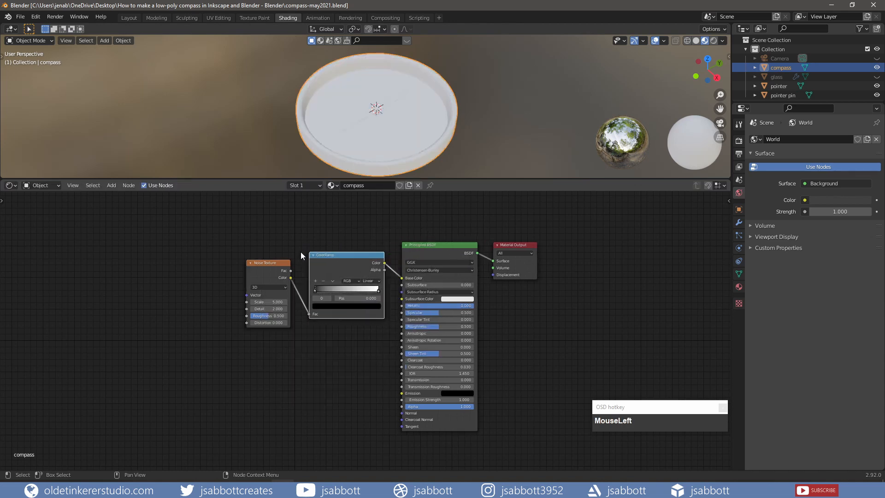
- Set the ColorRamp's dark stop to hex 515151
{"action": "left_click", "coordinate": [323, 306]}
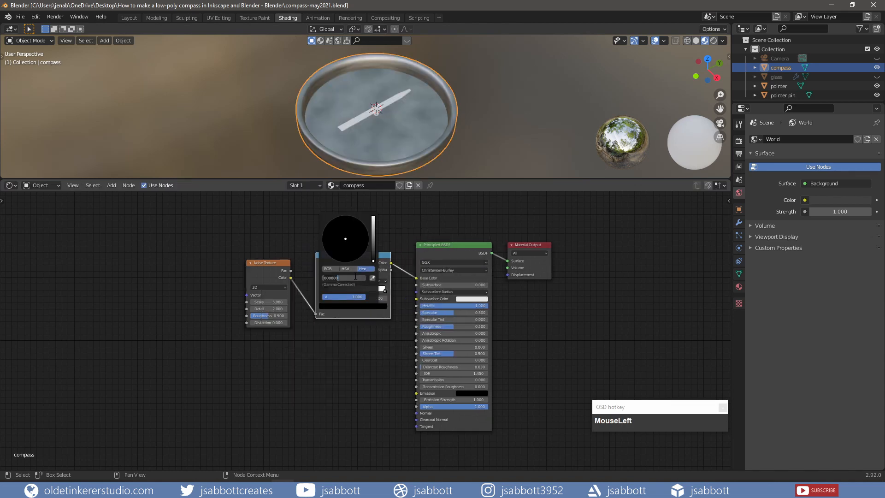
{"action": "type", "text": "515151"}
{"action": "key", "text": "Return"}
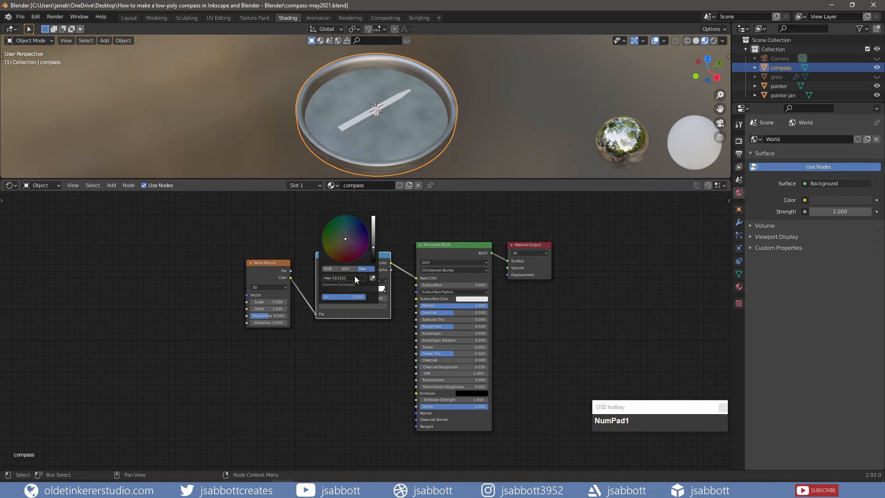
- Set the ColorRamp's white stop to hex a6a6a6
{"action": "left_click", "coordinate": [385, 290]}
{"action": "left_click", "coordinate": [384, 291]}
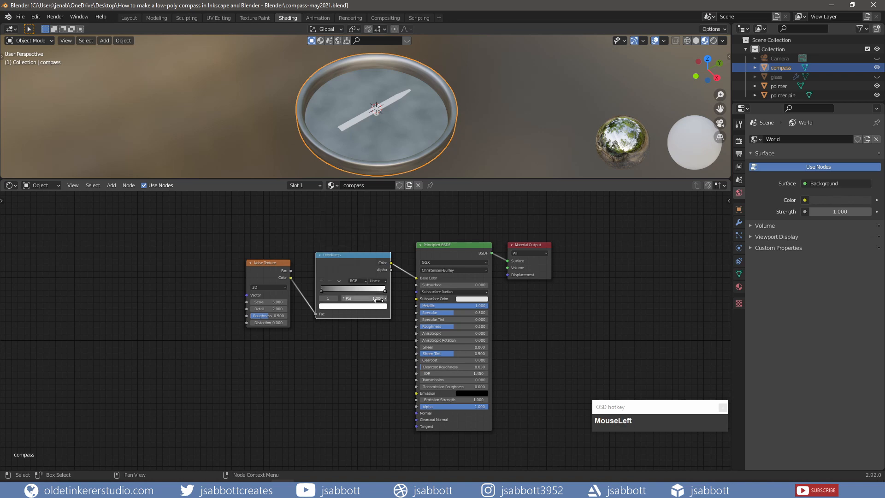
{"action": "left_click", "coordinate": [372, 307]}
{"action": "left_click", "coordinate": [363, 278]}
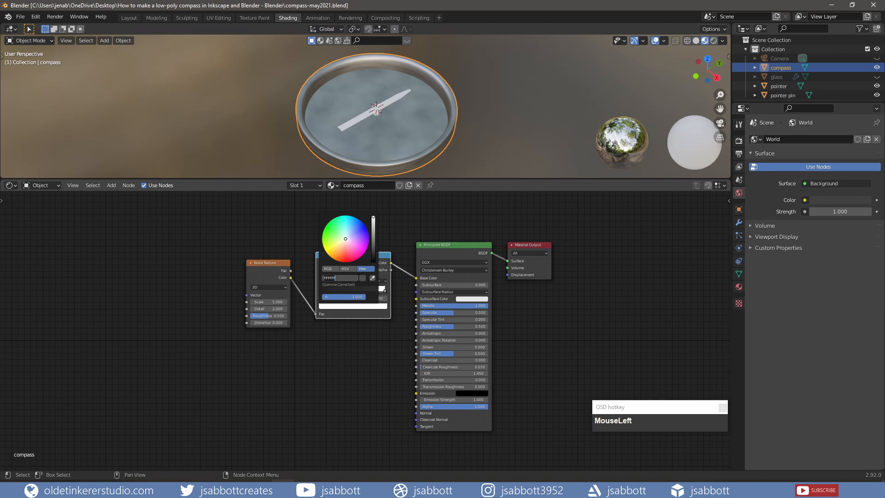
{"action": "type", "text": "a6a6a6"}
{"action": "key", "text": "Return"}
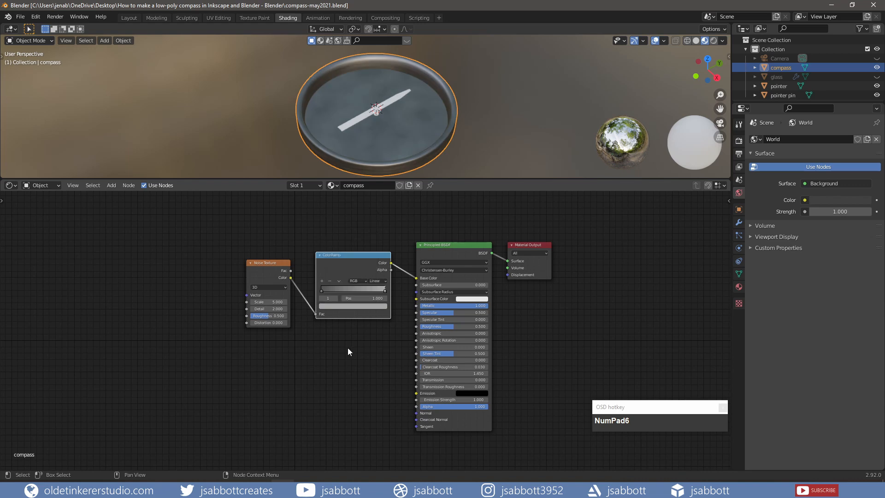
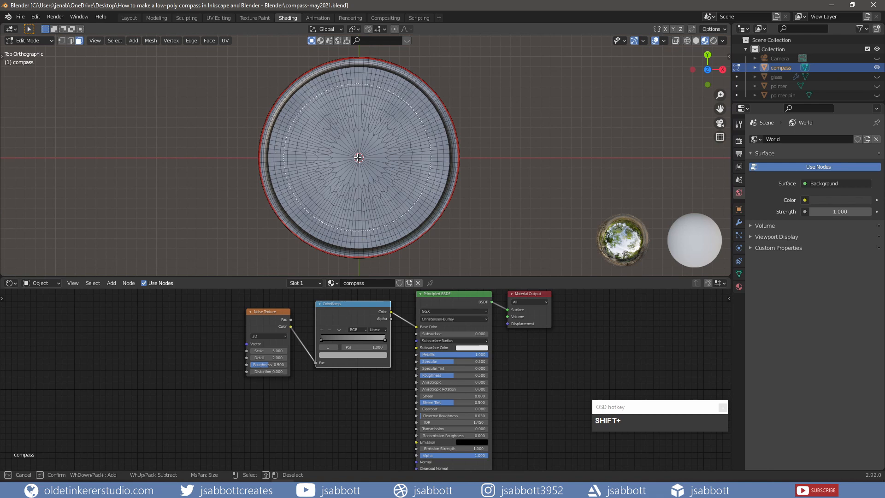
- Circle-select all faces of the compass's inner disc and show the object's material settings
{"action": "scroll", "coordinate": [358, 158], "scroll_direction": "down", "scroll_amount": 1}
{"action": "scroll", "coordinate": [358, 157], "scroll_direction": "up", "scroll_amount": 1}
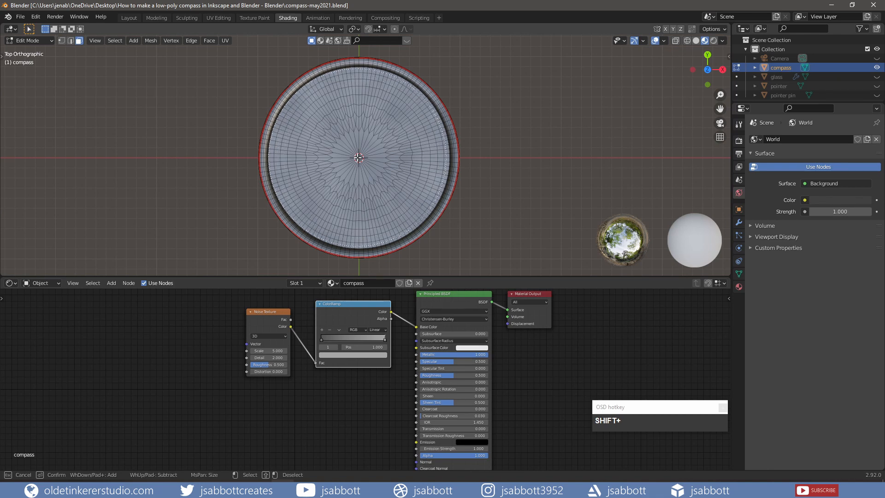
{"action": "left_click", "coordinate": [358, 158]}
{"action": "right_click", "coordinate": [358, 157]}
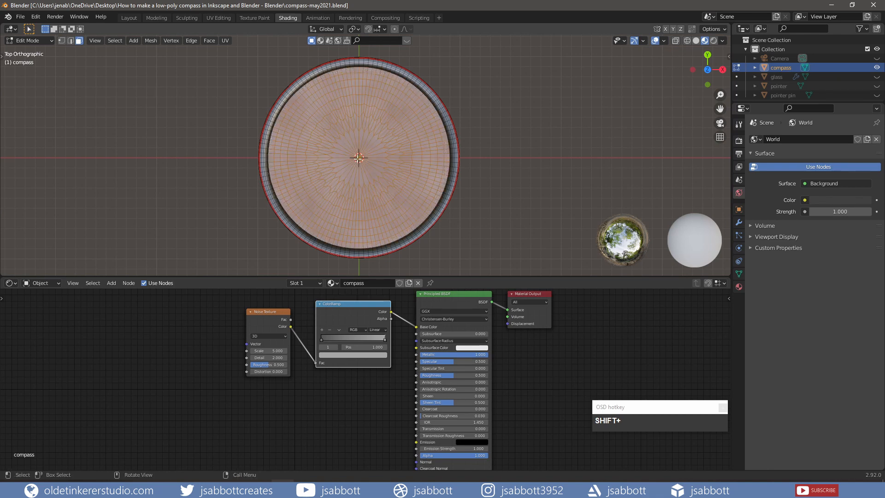
{"action": "middle_click_drag", "start_coordinate": [473, 203], "coordinate": [434, 158]}
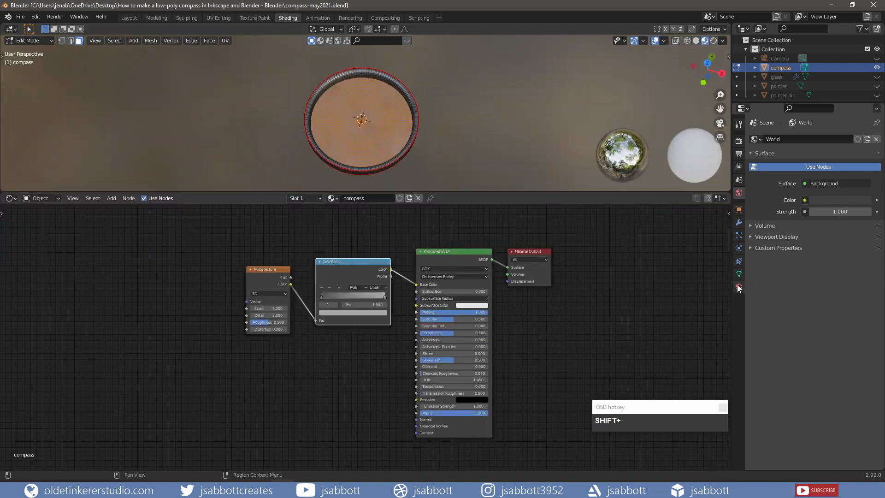
{"action": "left_click", "coordinate": [738, 286]}
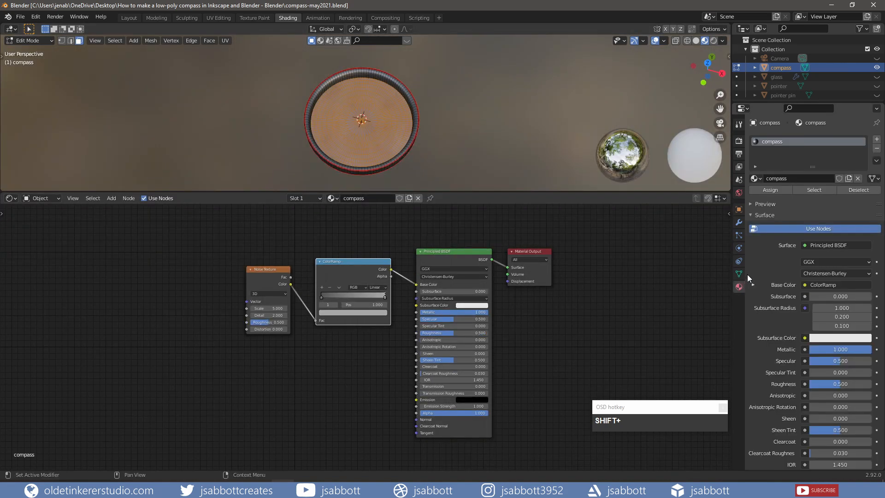
- Add a second material slot with a new material named compass-face and assign it to the selected inner disc faces
{"action": "left_click", "coordinate": [877, 140]}
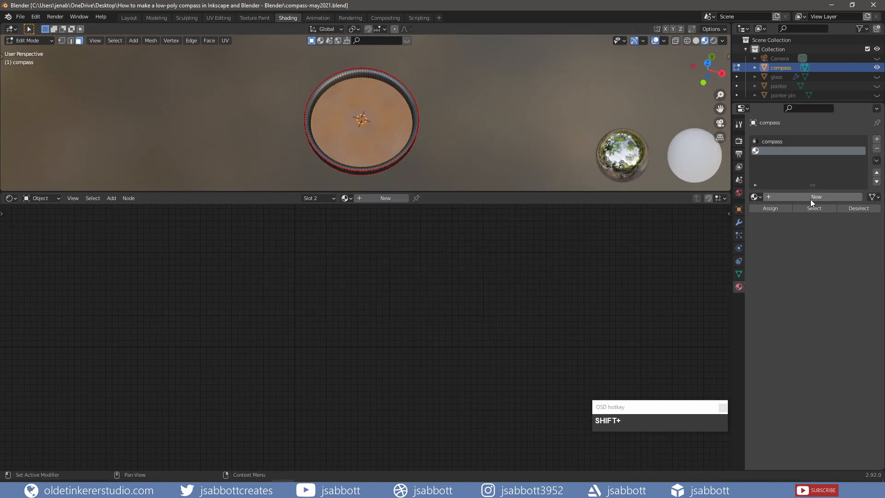
{"action": "left_click", "coordinate": [809, 199]}
{"action": "left_click", "coordinate": [380, 197]}
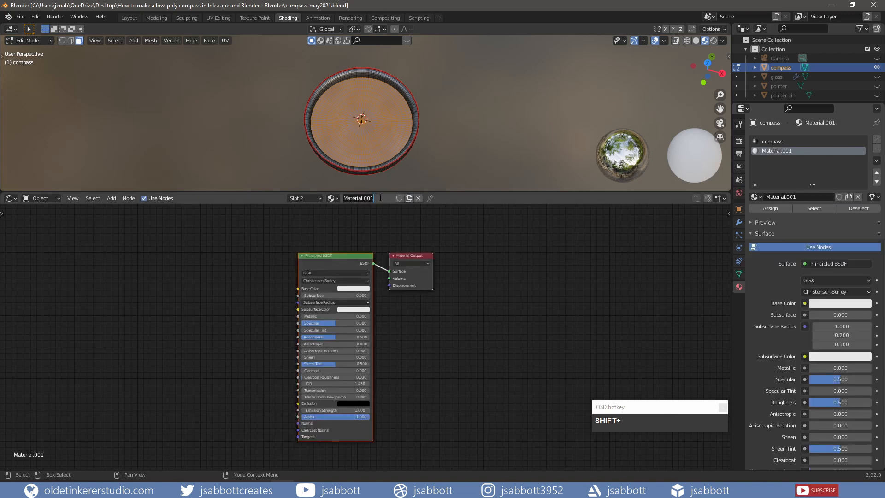
{"action": "type", "text": "compass-face"}
{"action": "key", "text": "Return"}
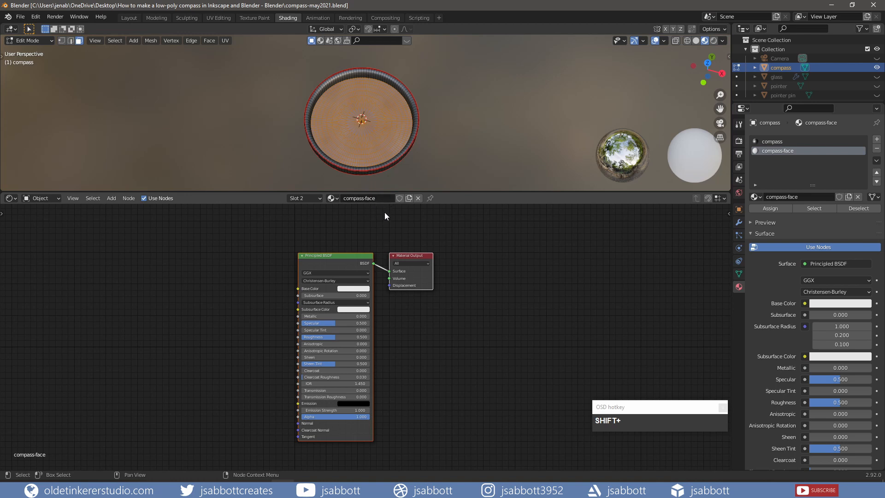
{"action": "left_click", "coordinate": [775, 209]}
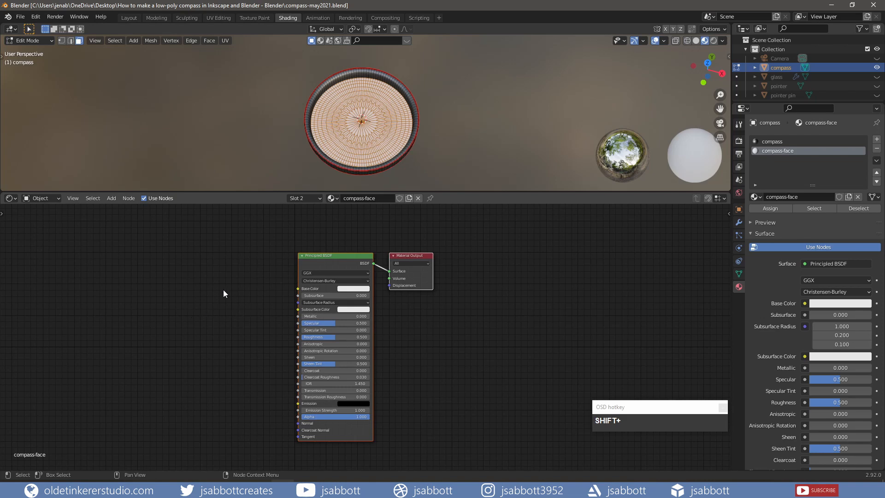
- Add an Image Texture node to the compass-face material and connect its Color output to the Principled BSDF's Base Color
{"action": "middle_click_drag", "start_coordinate": [223, 274], "coordinate": [317, 275]}
{"action": "key", "text": "shift+a"}
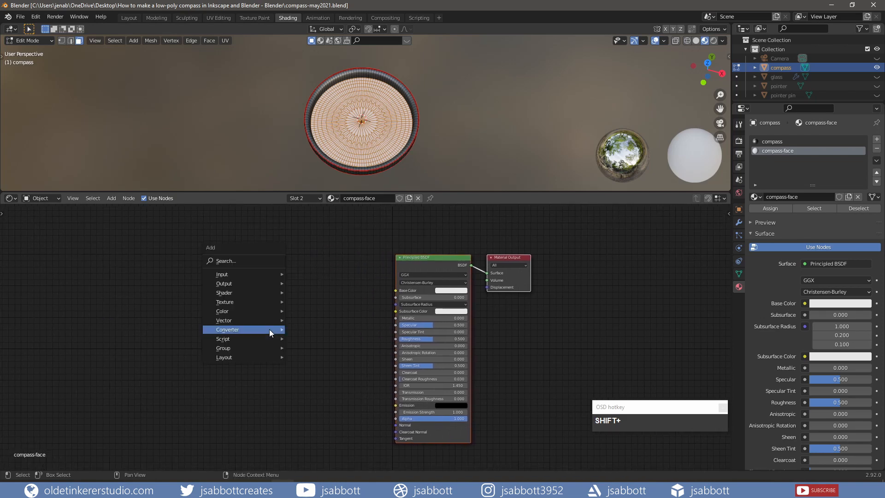
{"action": "mouse_move", "coordinate": [264, 302]}
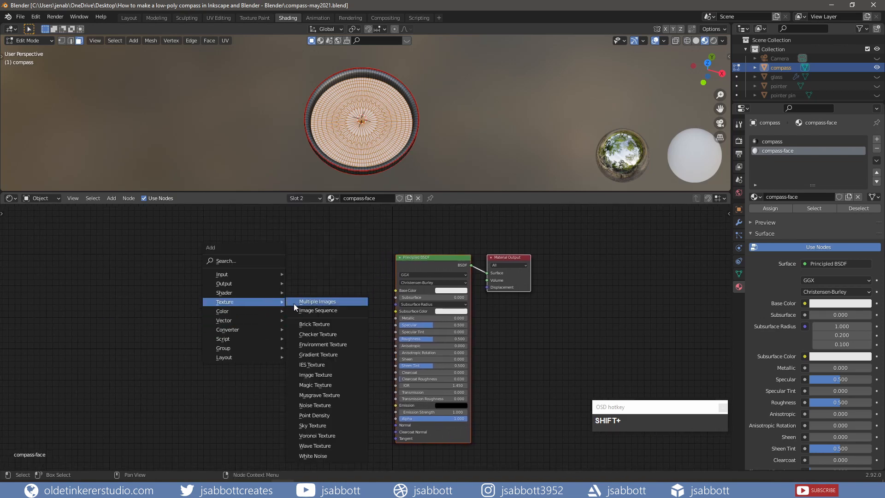
{"action": "left_click", "coordinate": [323, 374]}
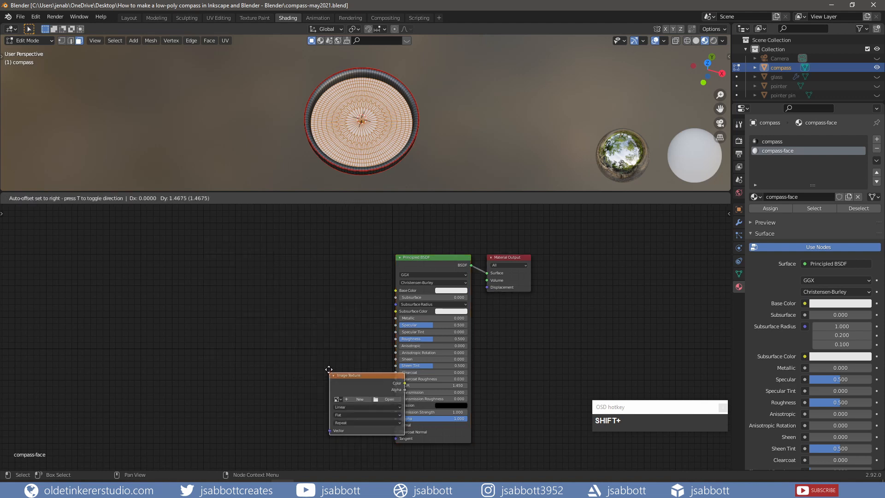
{"action": "left_click", "coordinate": [291, 283]}
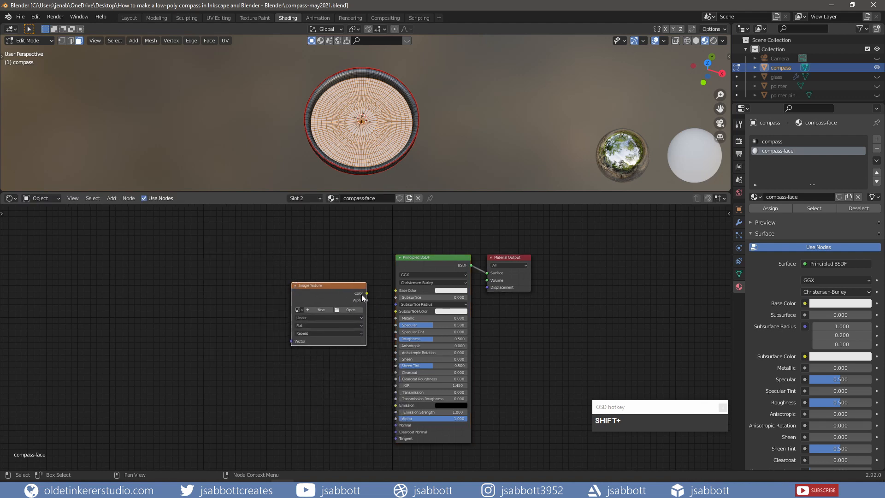
{"action": "left_click_drag", "start_coordinate": [368, 293], "coordinate": [395, 291]}
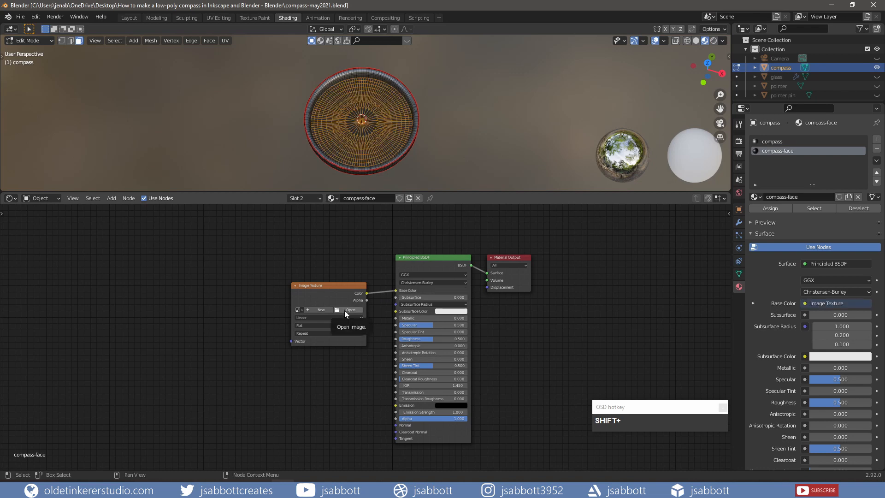
- Switch to the UV Editing workspace and display compass-face.png behind the disc's UVs
{"action": "left_click", "coordinate": [221, 17]}
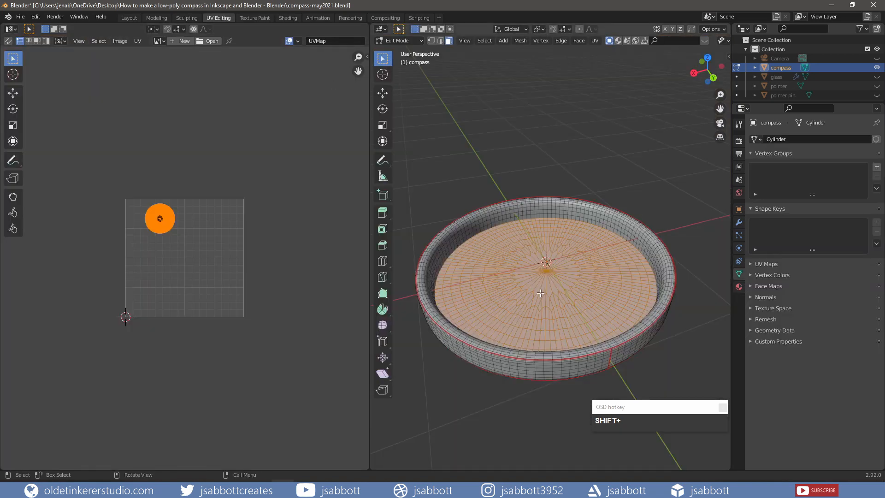
{"action": "left_click", "coordinate": [160, 40]}
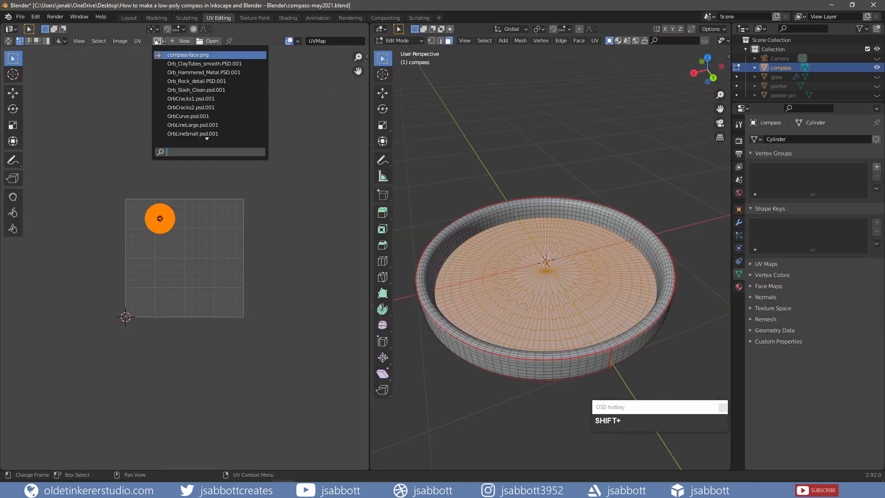
{"action": "left_click", "coordinate": [187, 55]}
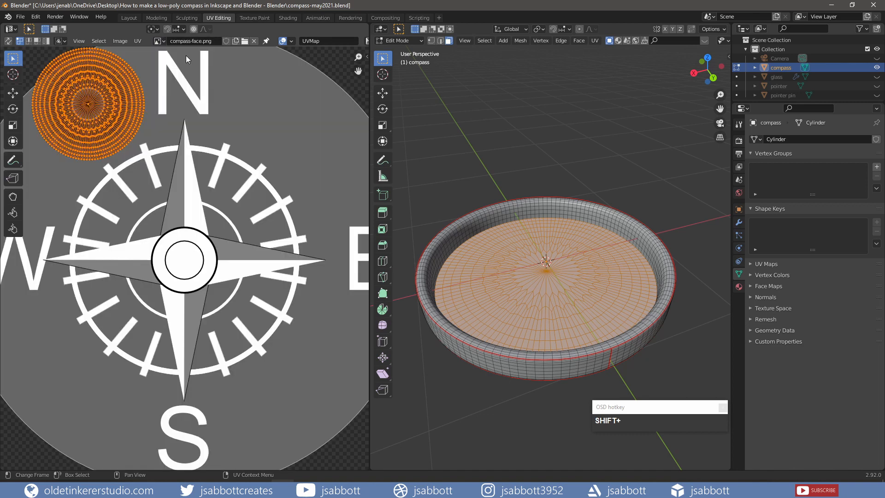
{"action": "scroll", "coordinate": [190, 206], "scroll_direction": "down", "scroll_amount": 1}
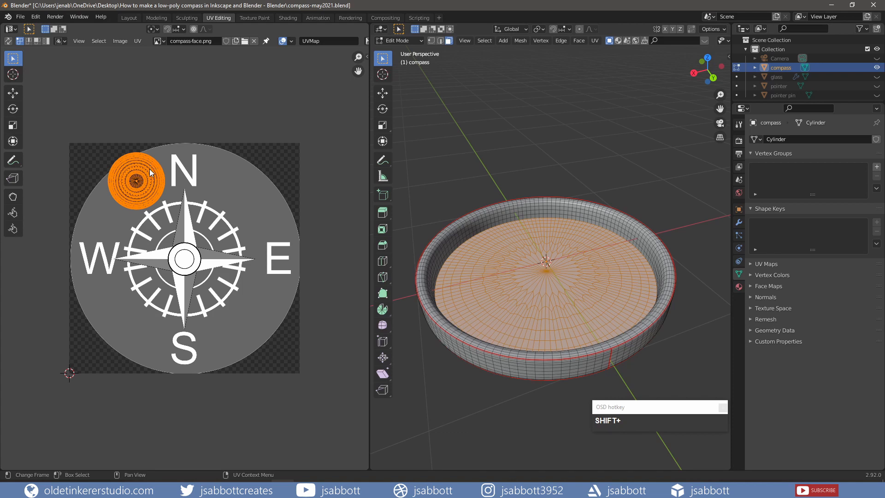
- Move the disc's UV island to the centre of the compass image and scale it about 4.16 times to cover the face
{"action": "left_click_drag", "start_coordinate": [137, 182], "coordinate": [185, 258]}
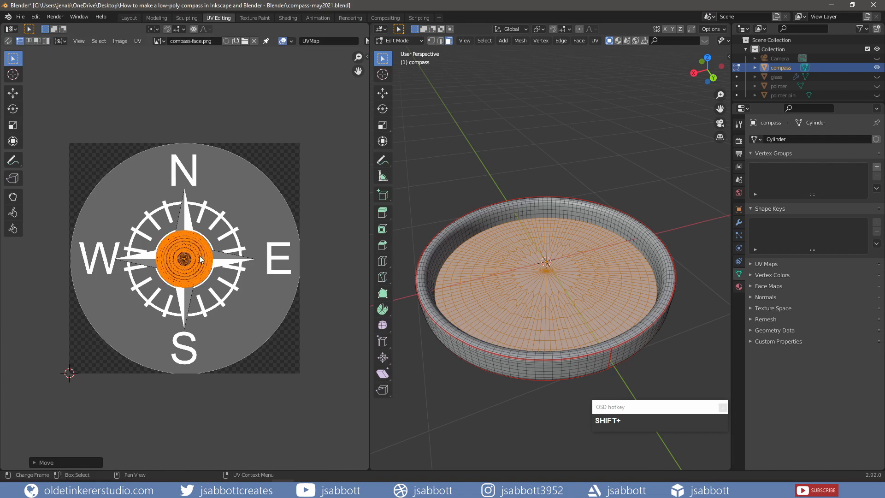
{"action": "key", "text": "s"}
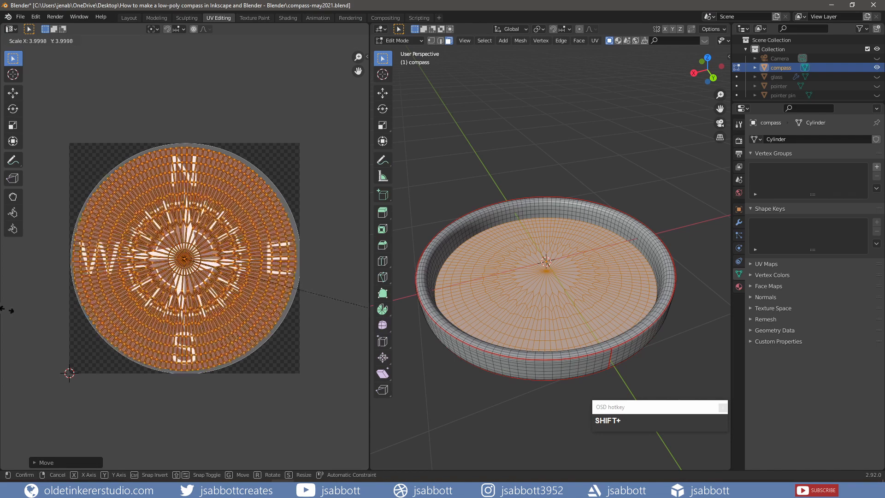
{"action": "mouse_move", "coordinate": [13, 313]}
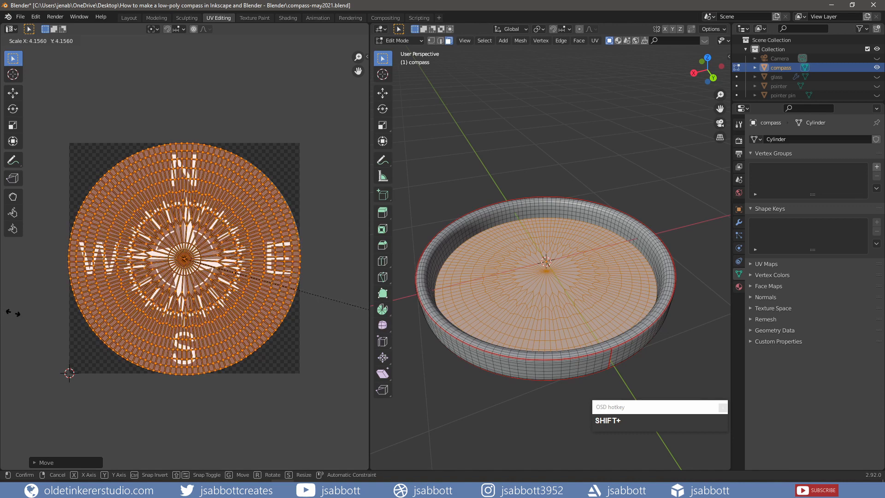
{"action": "left_click", "coordinate": [13, 313]}
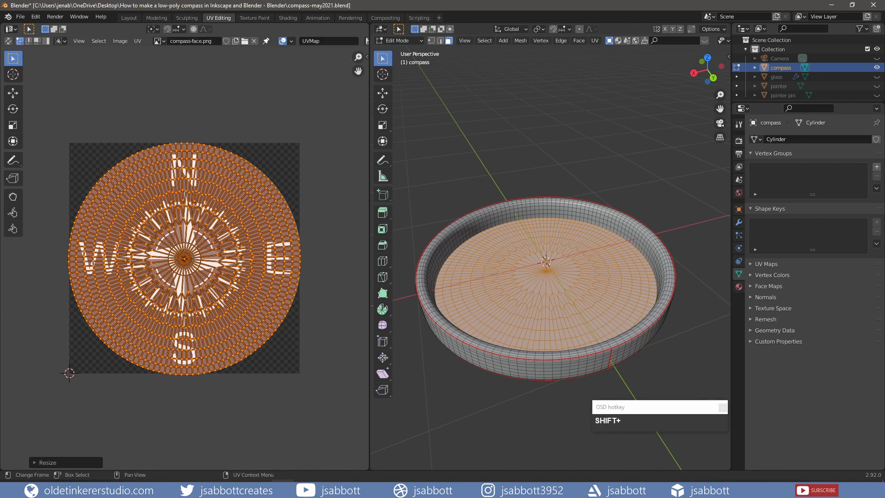
- Return to the Shading workspace and create a new material named pointer for the pointer object
{"action": "left_click", "coordinate": [291, 18]}
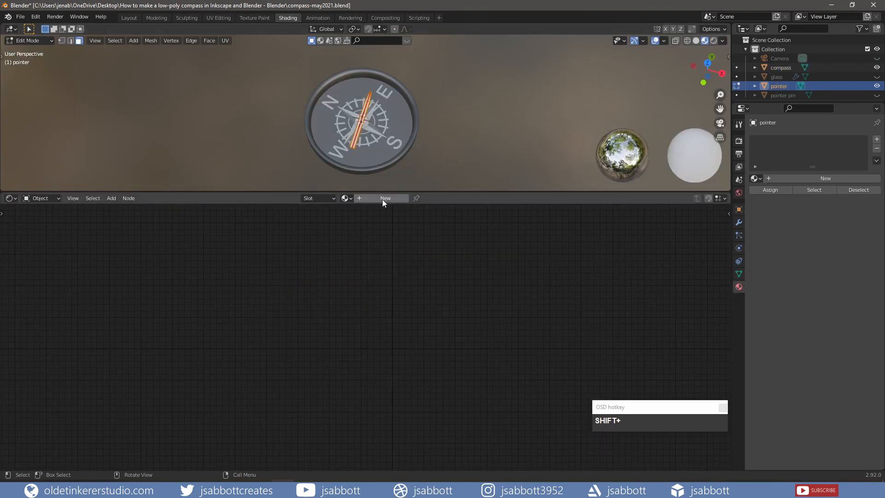
{"action": "left_click", "coordinate": [382, 198]}
{"action": "left_click", "coordinate": [380, 199]}
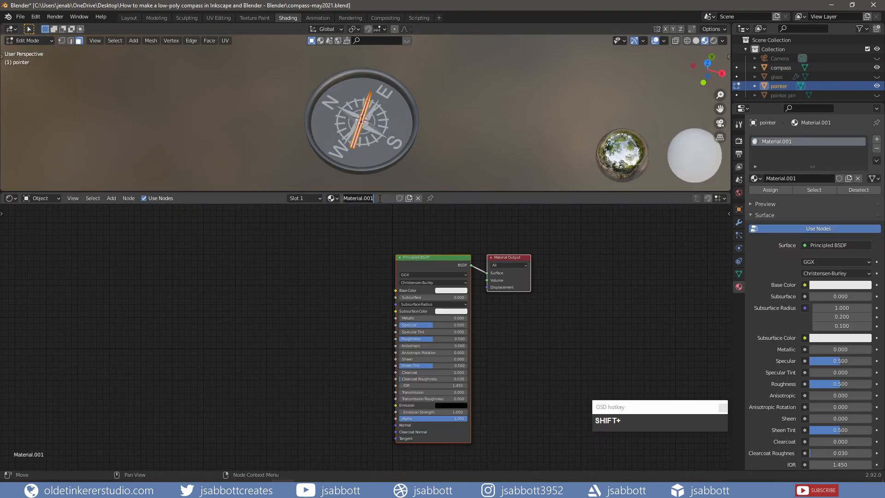
{"action": "type", "text": "pointer"}
{"action": "key", "text": "Return"}
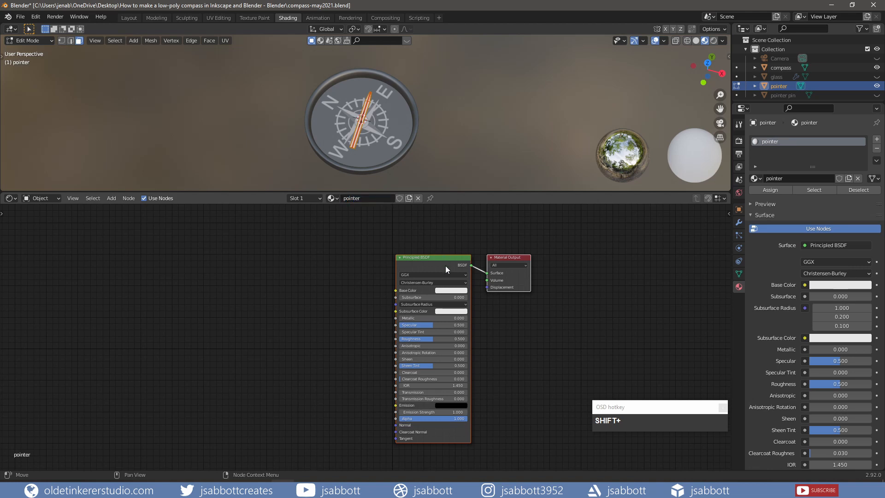
- Set the pointer material's base color to hex cecece
{"action": "left_click", "coordinate": [448, 290]}
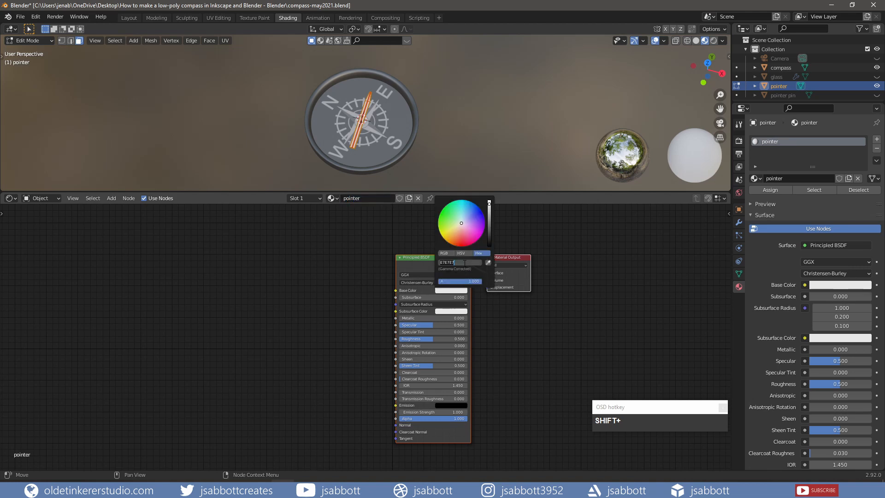
{"action": "type", "text": "cecece"}
{"action": "key", "text": "Return"}
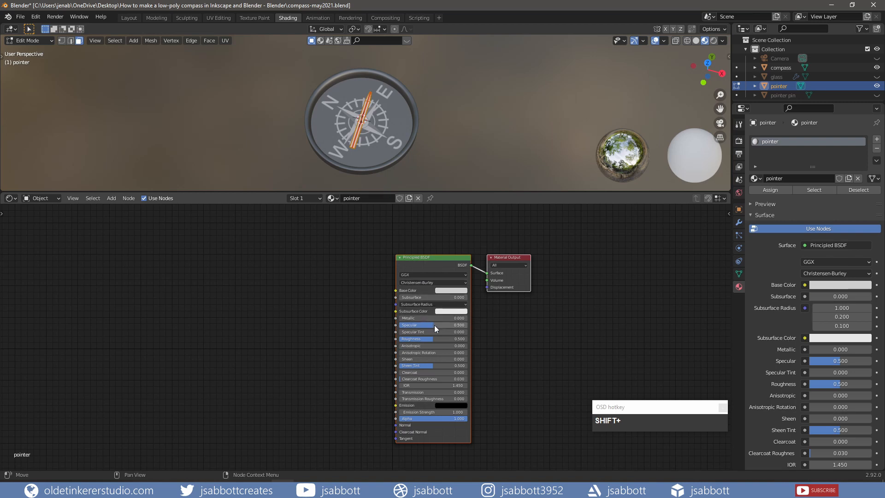
- Set the pointer material's roughness to 0.8 and metallic to 1
{"action": "left_click", "coordinate": [439, 339]}
{"action": "type", "text": "0.8"}
{"action": "key", "text": "Return"}
{"action": "left_click", "coordinate": [444, 319]}
{"action": "type", "text": "1"}
{"action": "key", "text": "Return"}
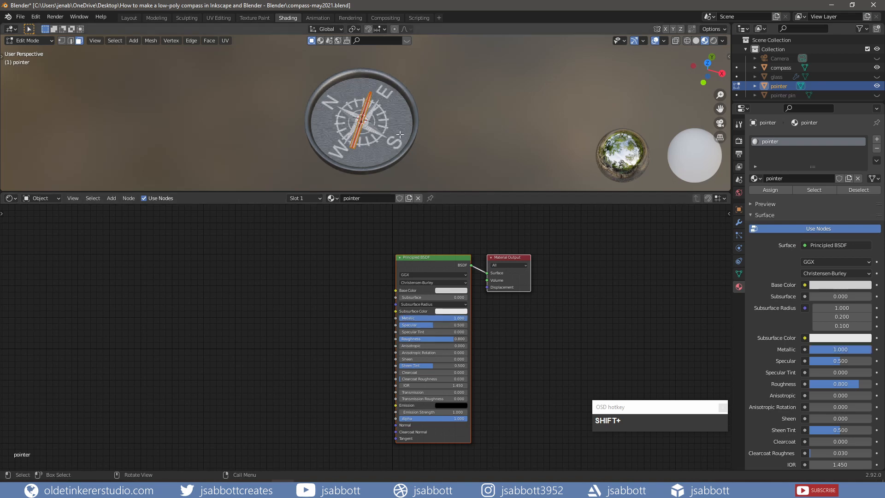
- Clear the selection and select only the loop of faces forming the pointer's tip near the E and N letters
{"action": "scroll", "coordinate": [391, 134], "scroll_direction": "up", "scroll_amount": 6}
{"action": "key", "text": "alt+a"}
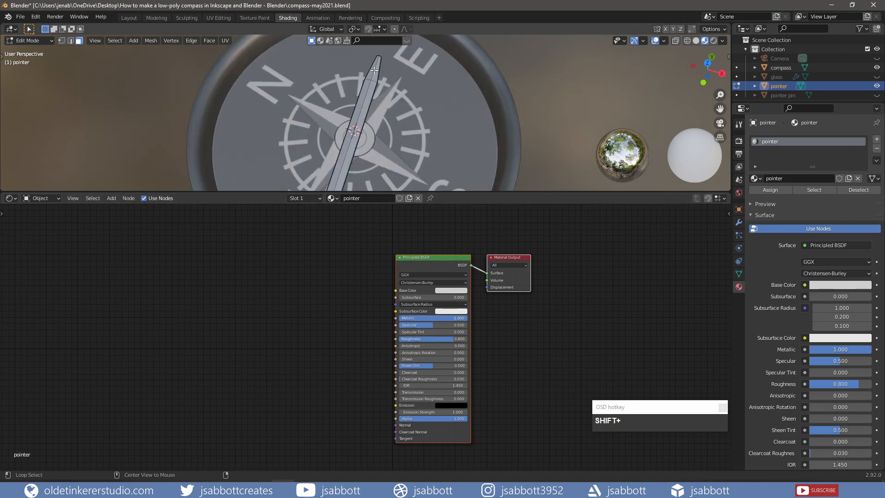
{"action": "left_click", "coordinate": [375, 71], "text": "alt"}
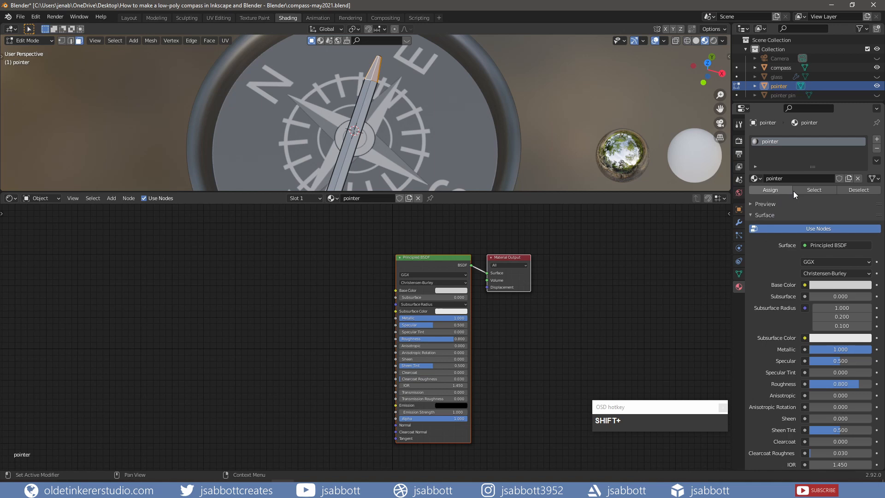
- Add a second material slot with a new material named pointer-tip and assign it to the selected tip faces
{"action": "left_click", "coordinate": [877, 139]}
{"action": "left_click", "coordinate": [817, 197]}
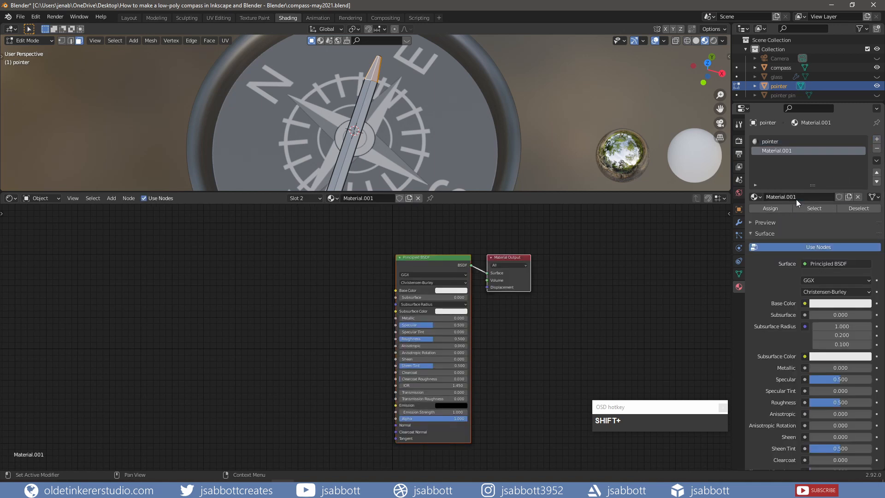
{"action": "left_click", "coordinate": [382, 199]}
{"action": "type", "text": "p"}
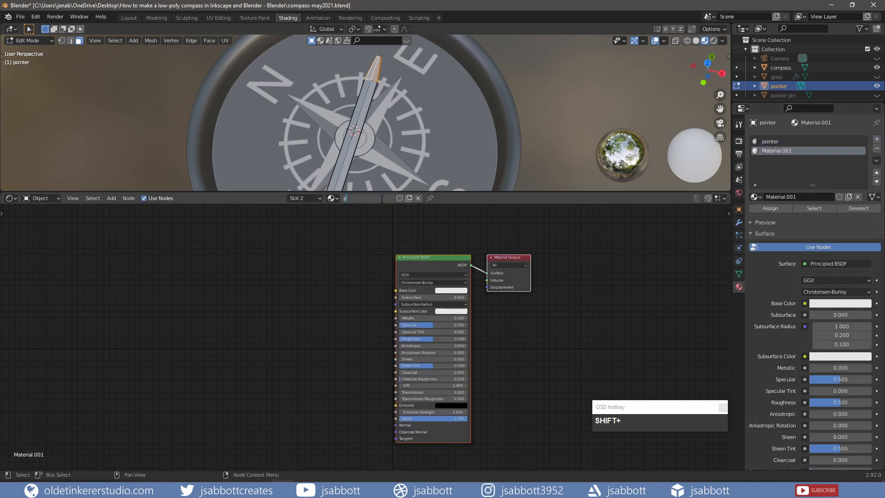
{"action": "type", "text": "ointer-tip"}
{"action": "key", "text": "Return"}
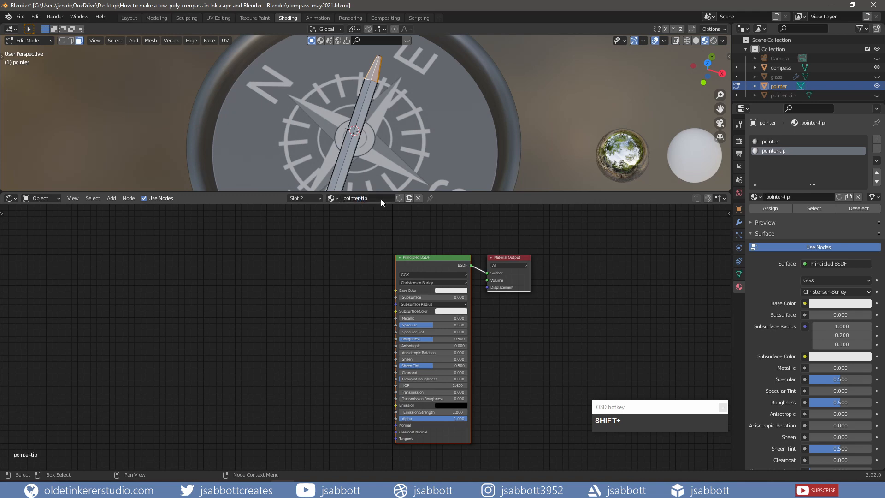
{"action": "left_click", "coordinate": [778, 210]}
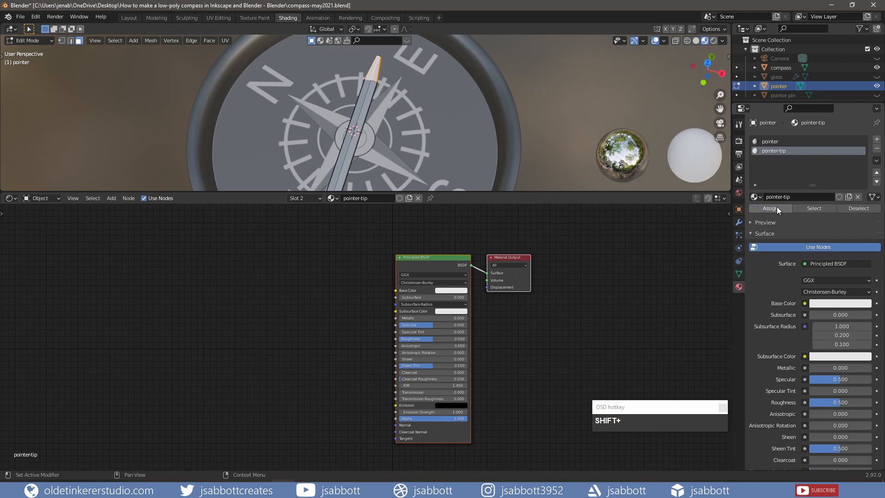
- Set the pointer-tip material's base color to hex e7515a
{"action": "left_click", "coordinate": [449, 289]}
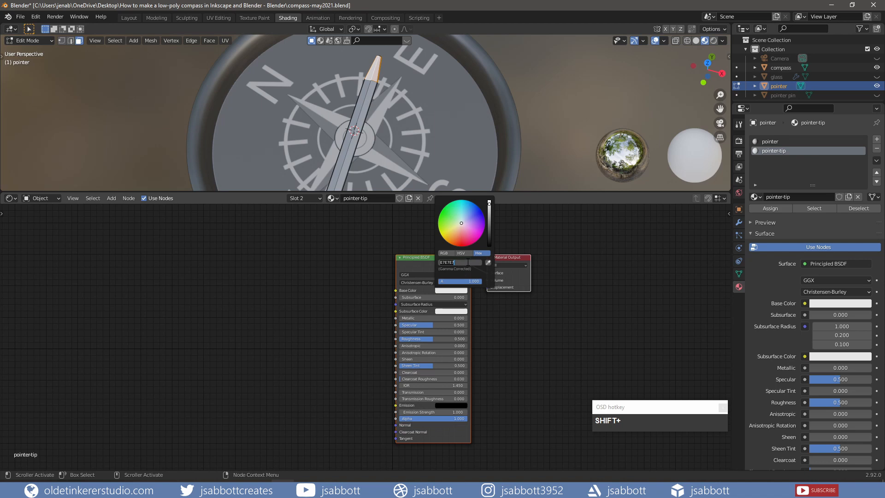
{"action": "type", "text": "e7515a"}
{"action": "key", "text": "Return"}
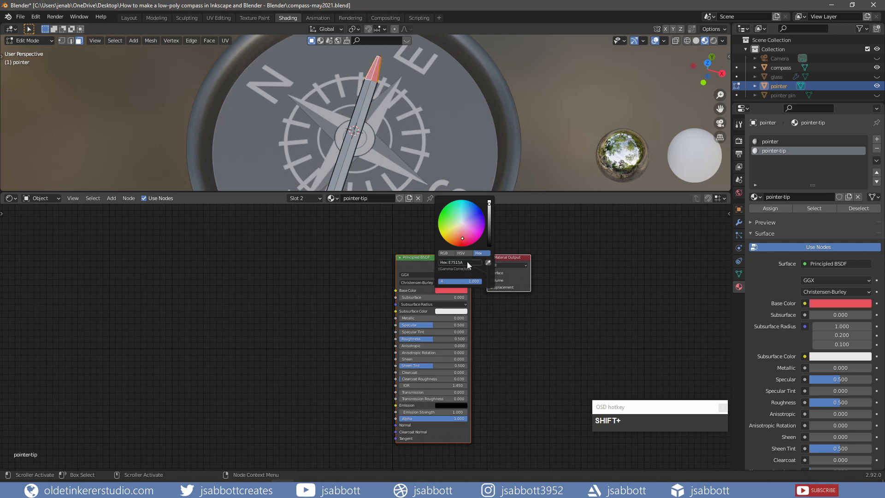
- Set the pointer-tip material's roughness to 0.7 and metallic to 1
{"action": "left_click", "coordinate": [444, 339]}
{"action": "type", "text": "0.7"}
{"action": "key", "text": "Return"}
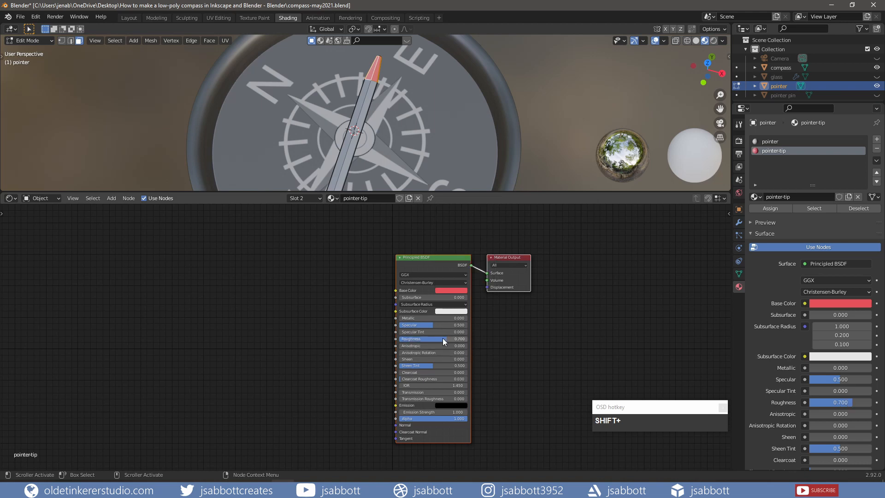
{"action": "left_click", "coordinate": [428, 318]}
{"action": "type", "text": "1"}
{"action": "key", "text": "Return"}
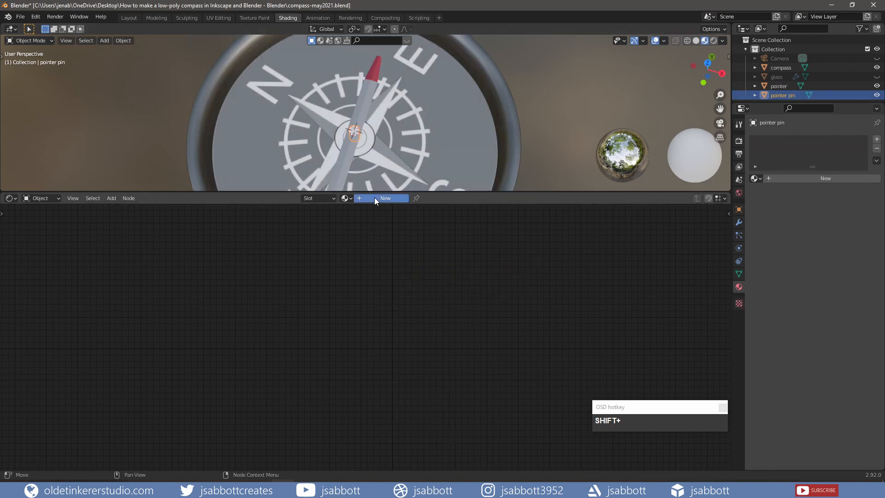
- Create a new material for the pointer pin and name it pointer-pin
{"action": "left_click", "coordinate": [375, 197]}
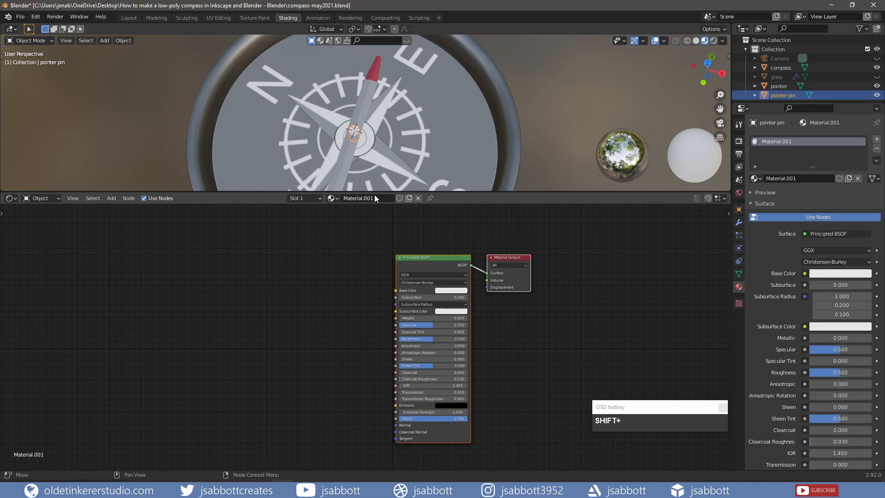
{"action": "double_click", "coordinate": [375, 198]}
{"action": "type", "text": "inter p"}
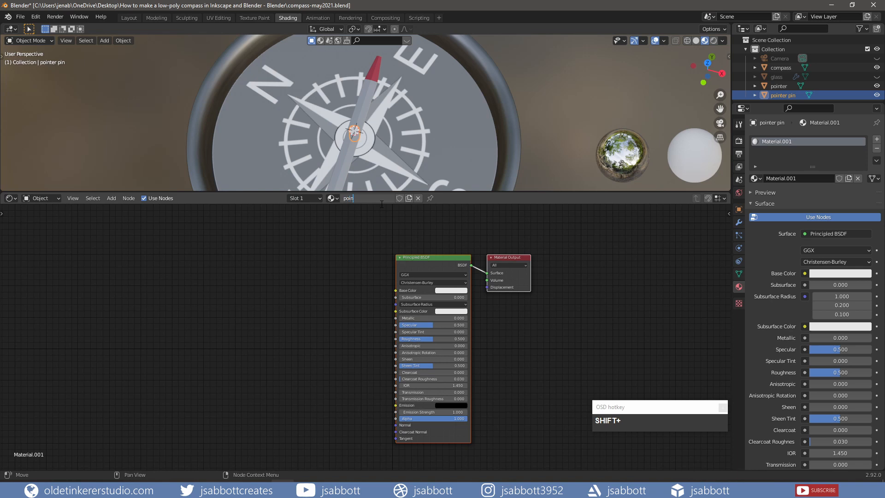
{"action": "key", "text": "BackSpace"}
{"action": "key", "text": "BackSpace"}
{"action": "type", "text": "-pin"}
{"action": "key", "text": "Return"}
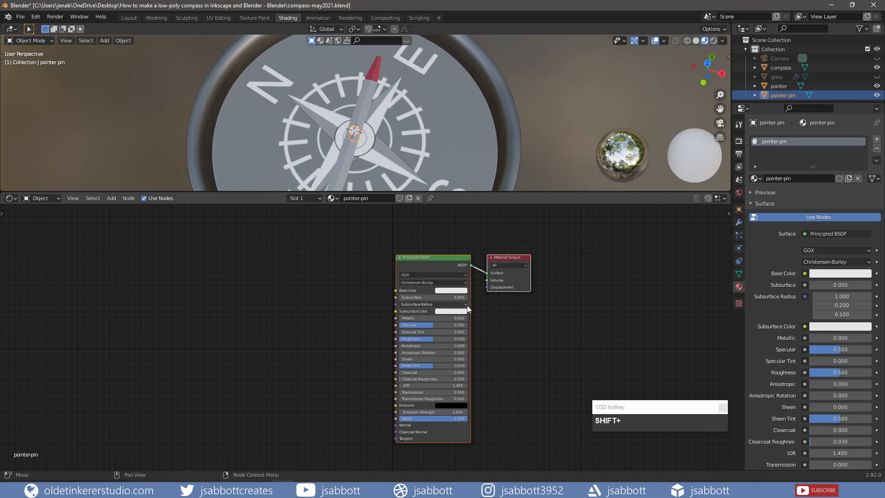
- Set the pointer-pin material's base color to hex cecece
{"action": "left_click", "coordinate": [450, 291]}
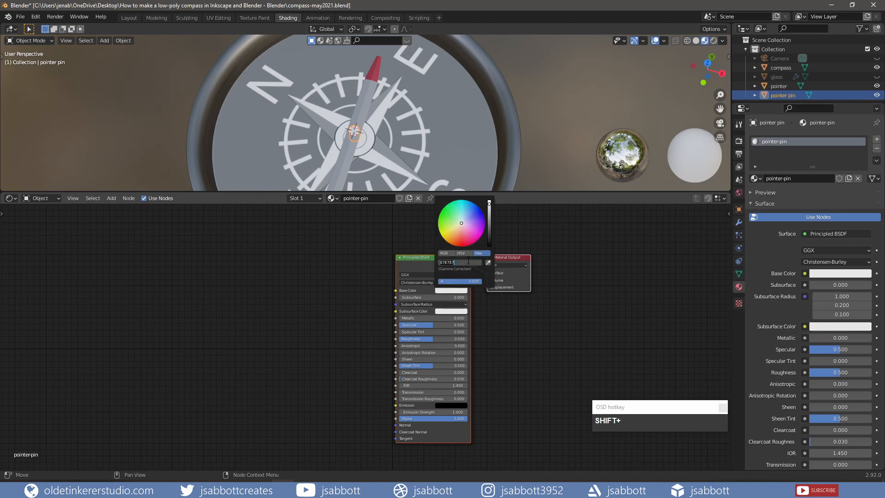
{"action": "left_click", "coordinate": [469, 262]}
{"action": "type", "text": "cecece"}
{"action": "key", "text": "Return"}
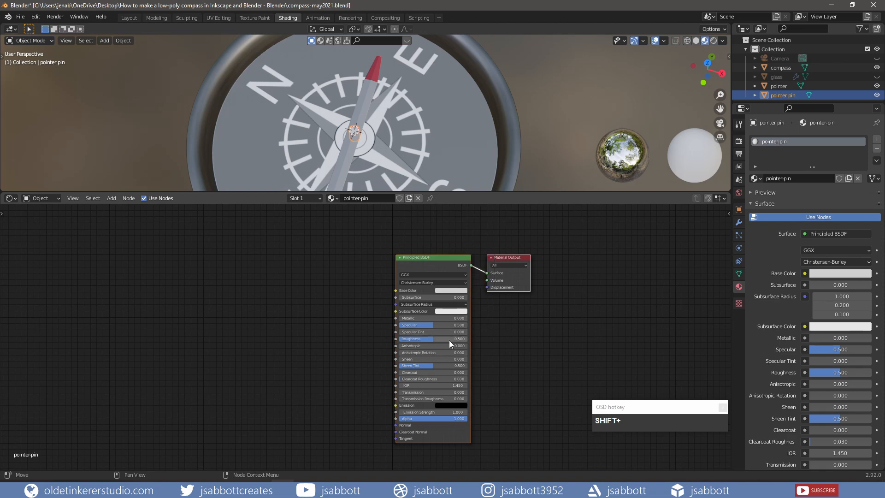
- Set the pointer-pin material's roughness to 0.8 and metallic to 1
{"action": "mouse_move", "coordinate": [450, 344]}
{"action": "left_mouse_down"}
{"action": "mouse_move", "coordinate": [469, 343]}
{"action": "mouse_move", "coordinate": [449, 344]}
{"action": "left_mouse_up"}
{"action": "double_click", "coordinate": [444, 317]}
{"action": "type", "text": "1"}
{"action": "key", "text": "Return"}
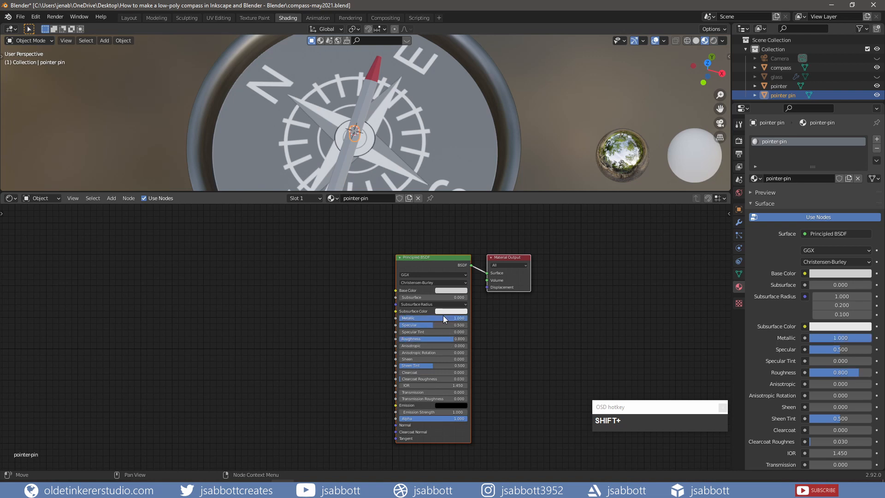
- Unhide and select the glass object and give it a new material named glass
{"action": "left_click", "coordinate": [531, 150]}
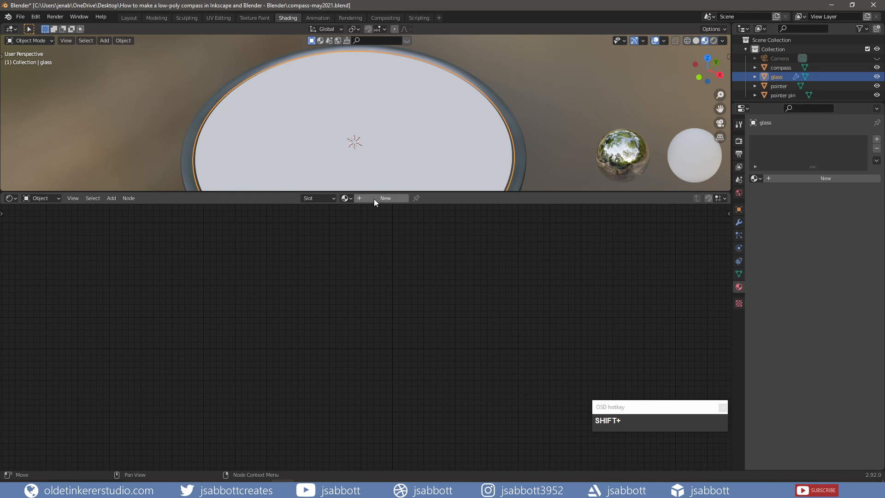
{"action": "left_click", "coordinate": [374, 199]}
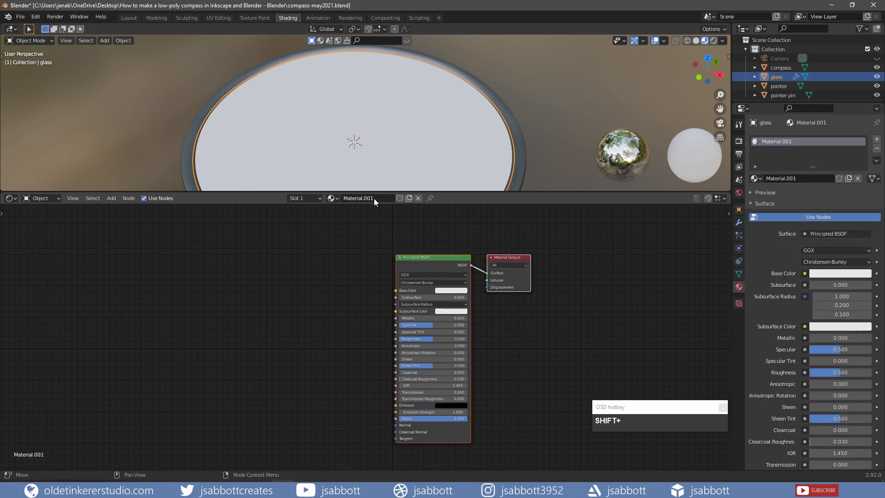
{"action": "left_click", "coordinate": [374, 198]}
{"action": "type", "text": "glass"}
{"action": "key", "text": "Return"}
- Set the glass material's roughness to 0 and transmission to 1
{"action": "left_click_drag", "start_coordinate": [434, 342], "coordinate": [401, 342]}
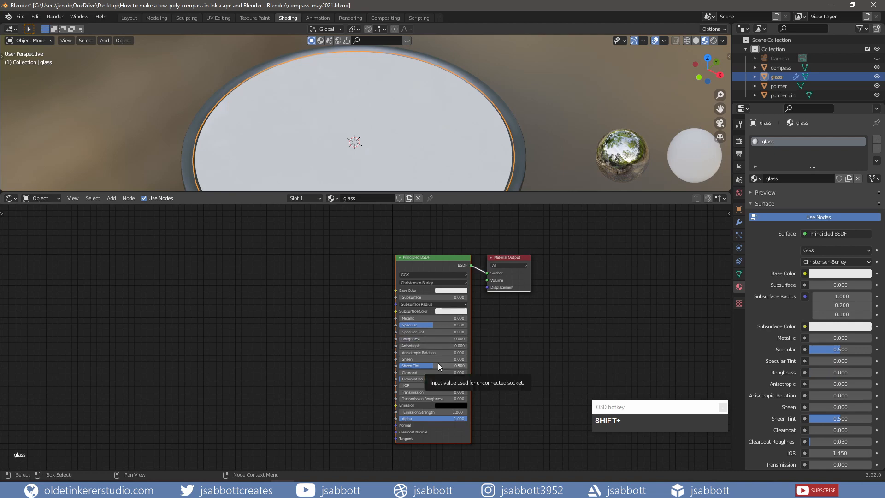
{"action": "left_click", "coordinate": [430, 392]}
{"action": "type", "text": "1"}
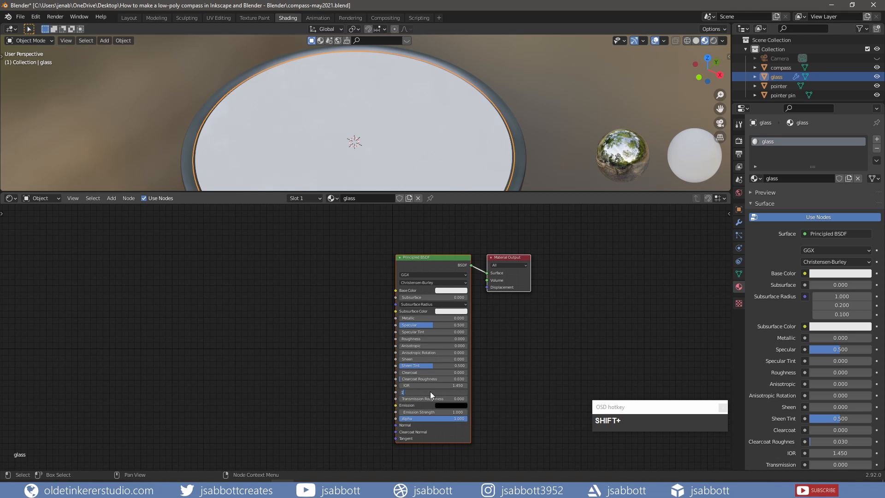
{"action": "key", "text": "Return"}
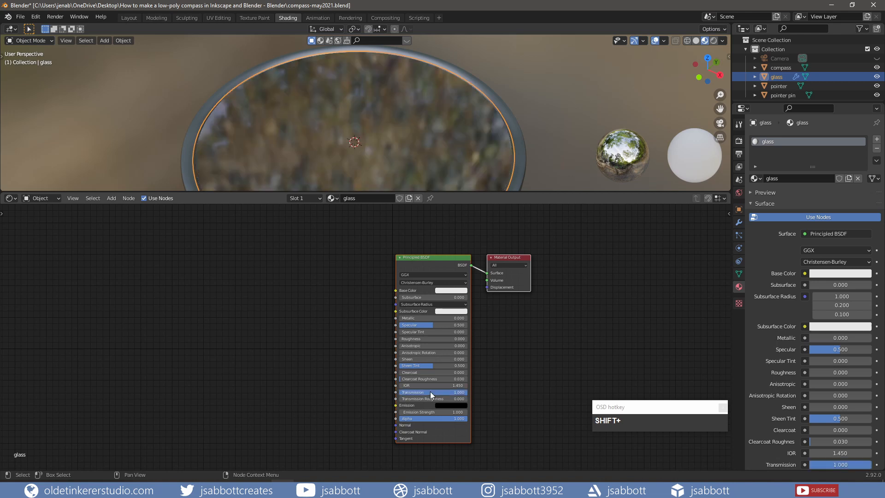
- Enable Screen Space Refraction for the glass material and turn on Eevee's Screen Space Reflections with Refraction
{"action": "left_click", "coordinate": [751, 203]}
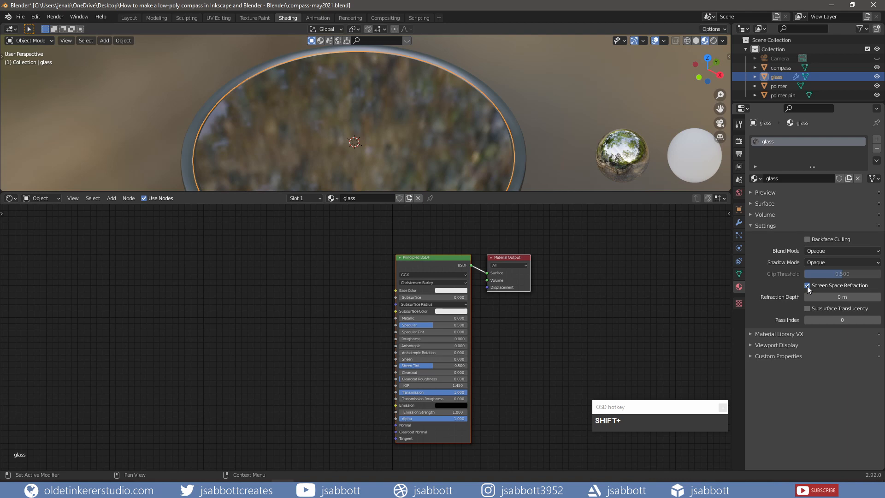
{"action": "left_click", "coordinate": [740, 144]}
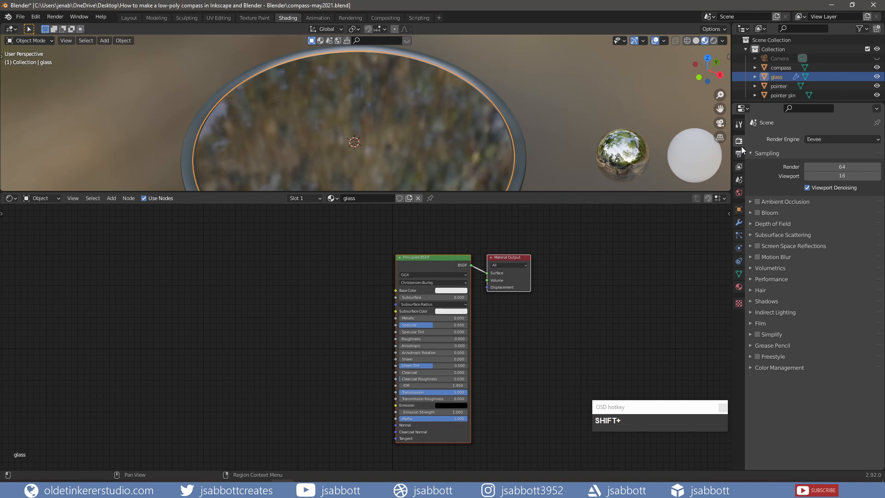
{"action": "left_click", "coordinate": [758, 246]}
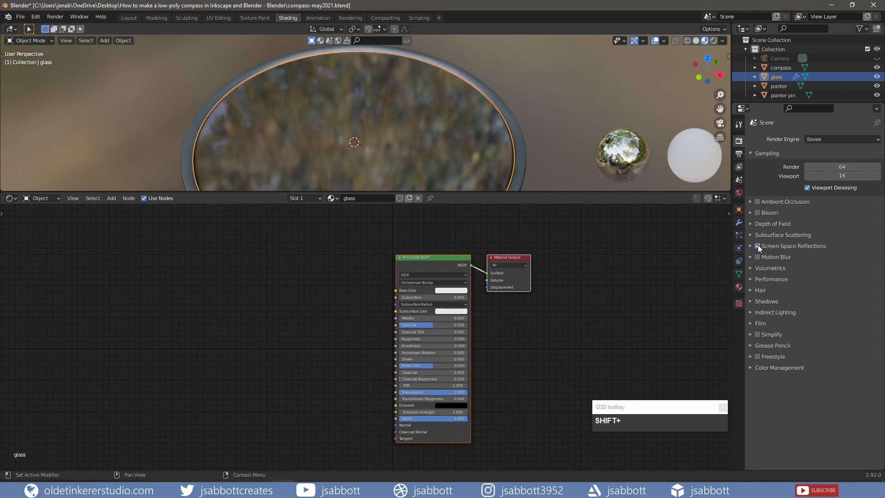
{"action": "left_click", "coordinate": [749, 246]}
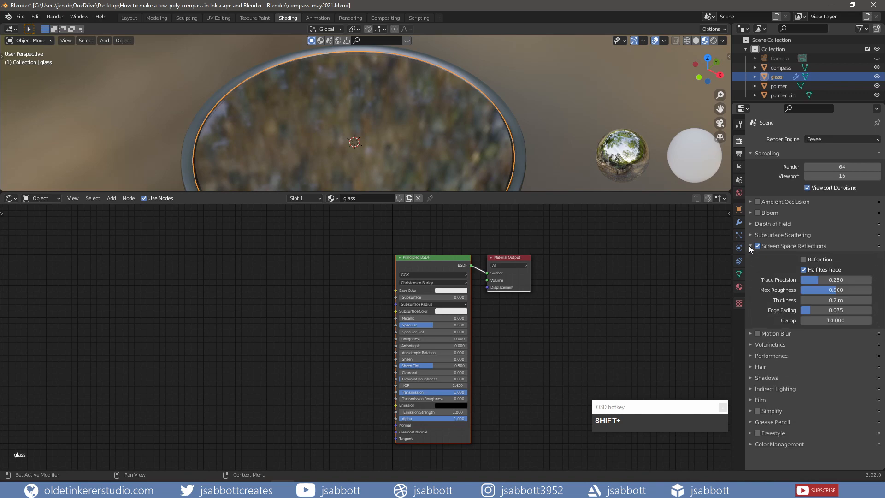
{"action": "left_click", "coordinate": [804, 260]}
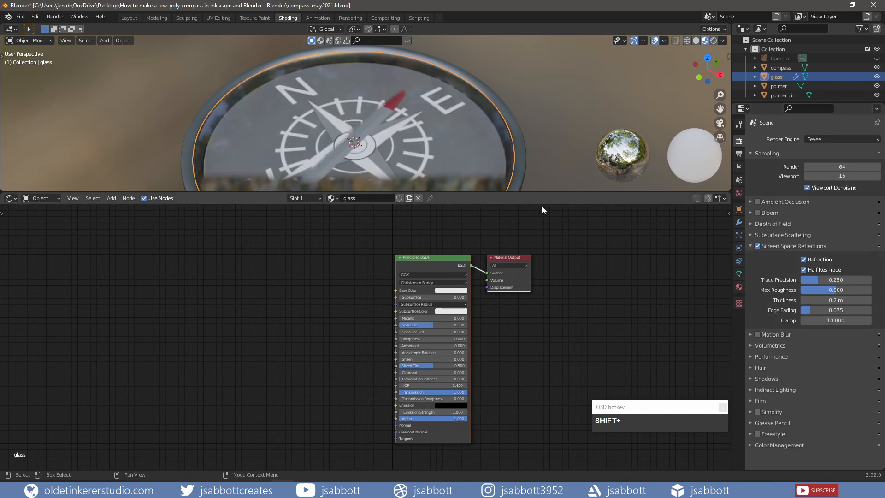